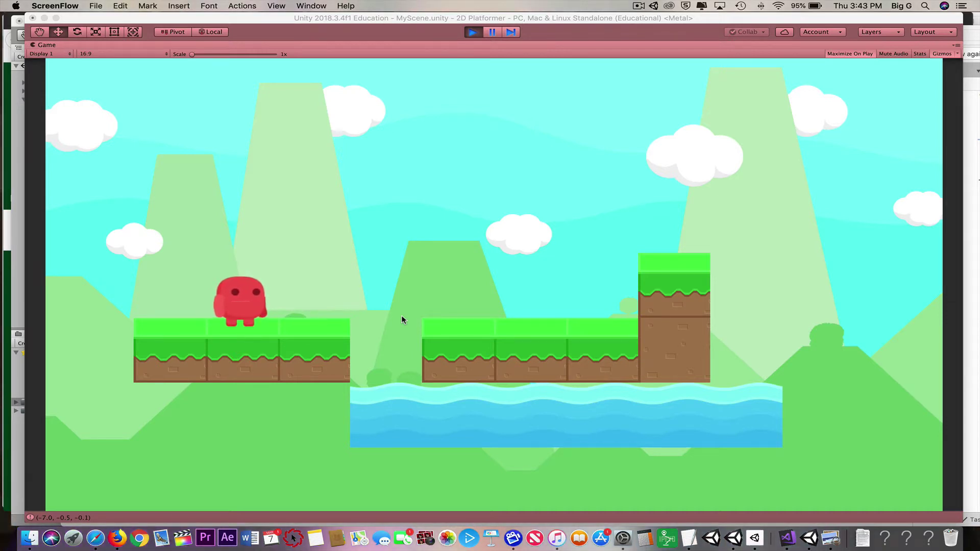
{"action": "left_click", "coordinate": [413, 302]}
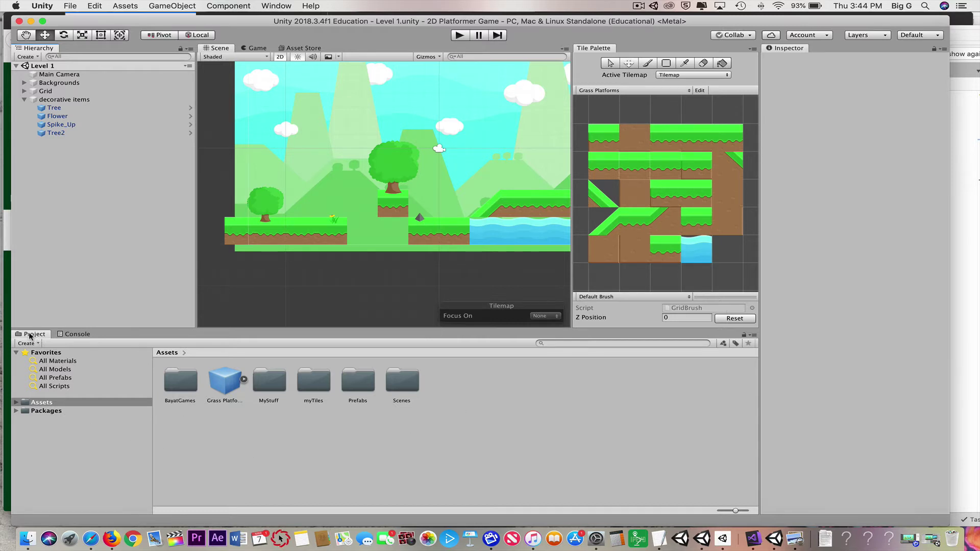
Create a folder named Animations inside the project's Assets folder.
{"action": "left_click", "coordinate": [41, 402]}
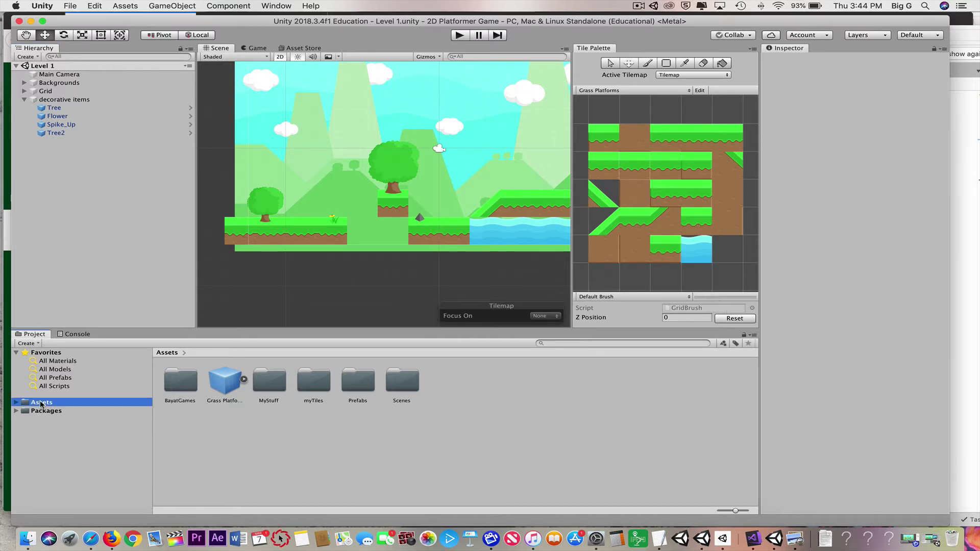
{"action": "right_click", "coordinate": [201, 436]}
{"action": "mouse_move", "coordinate": [249, 286]}
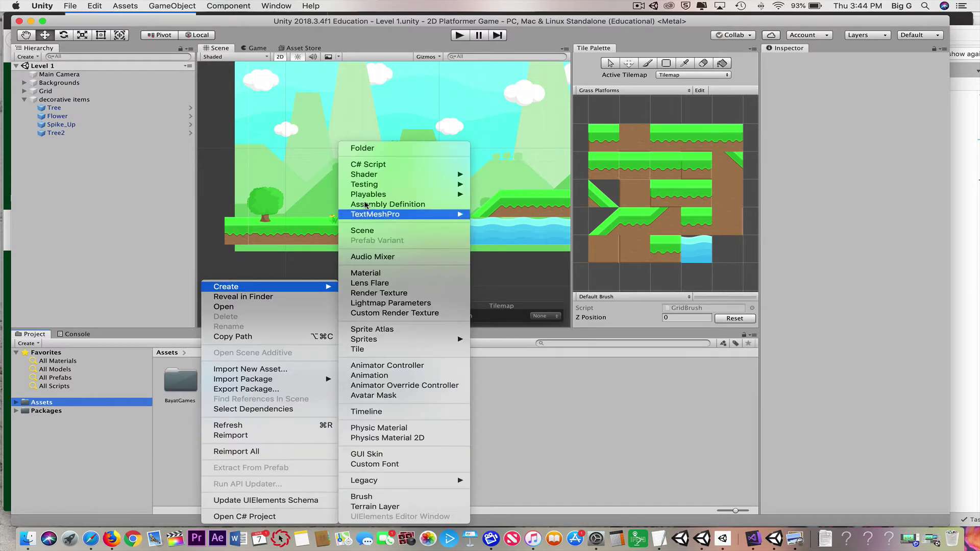
{"action": "left_click", "coordinate": [368, 148]}
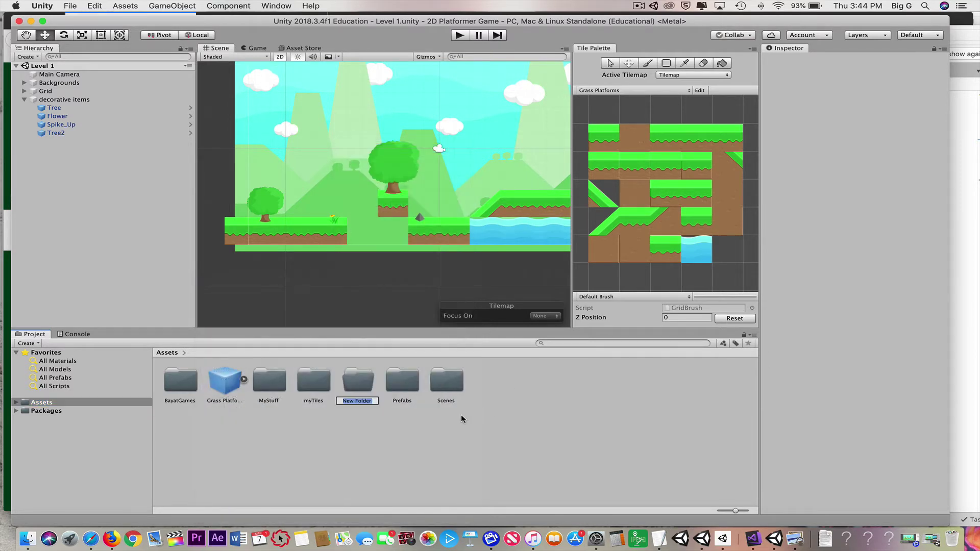
{"action": "type", "text": "Animations"}
{"action": "key", "text": "Return"}
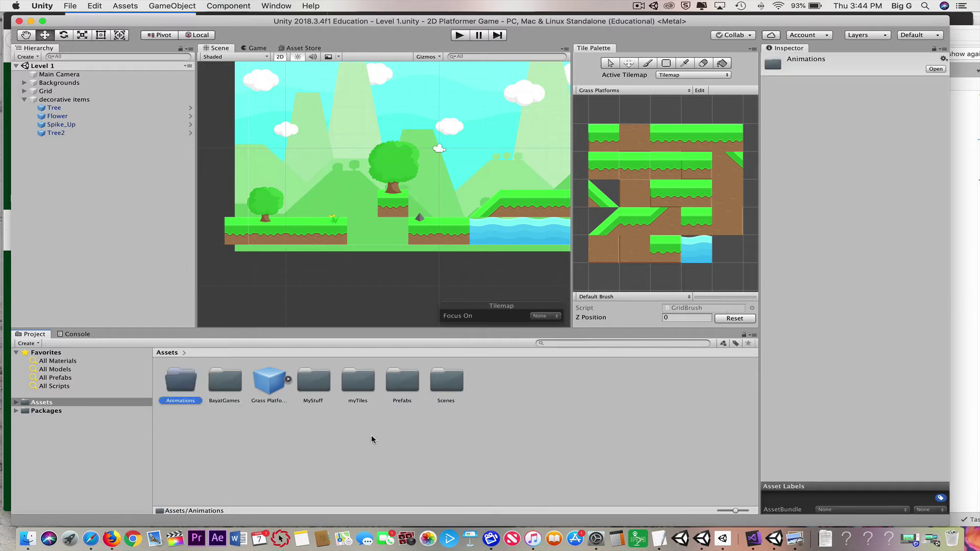
Create a folder named Sprites in the Assets folder.
{"action": "right_click", "coordinate": [366, 433]}
{"action": "mouse_move", "coordinate": [420, 286]}
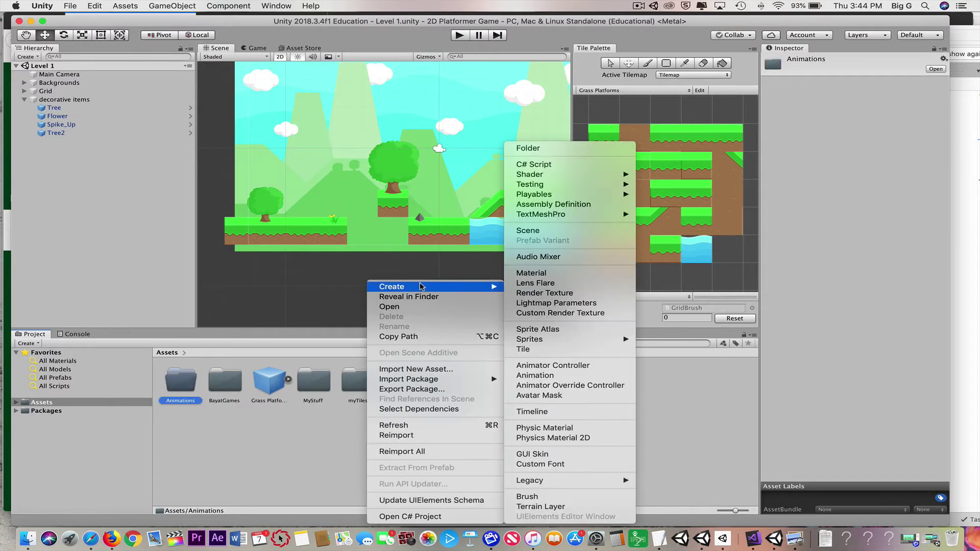
{"action": "left_click", "coordinate": [557, 148]}
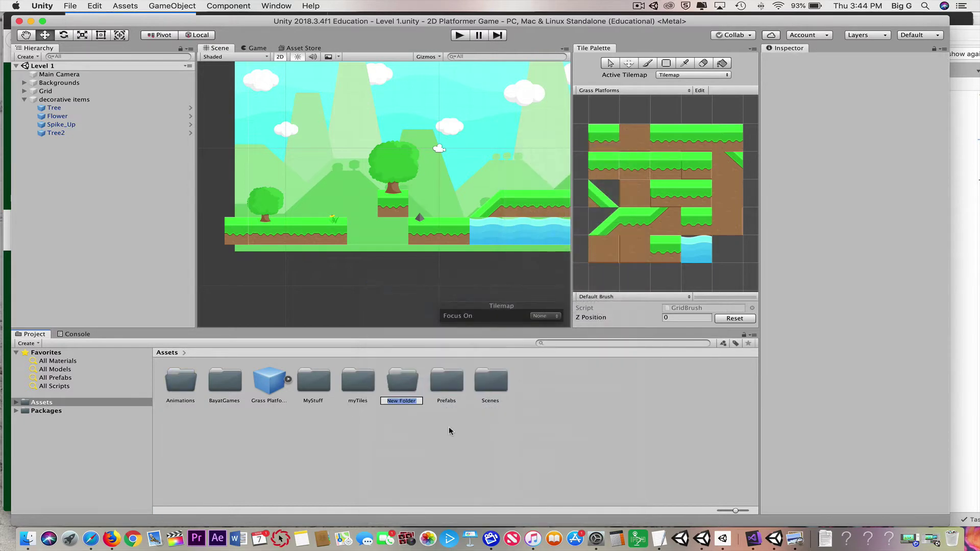
{"action": "type", "text": "Sprites"}
{"action": "key", "text": "Return"}
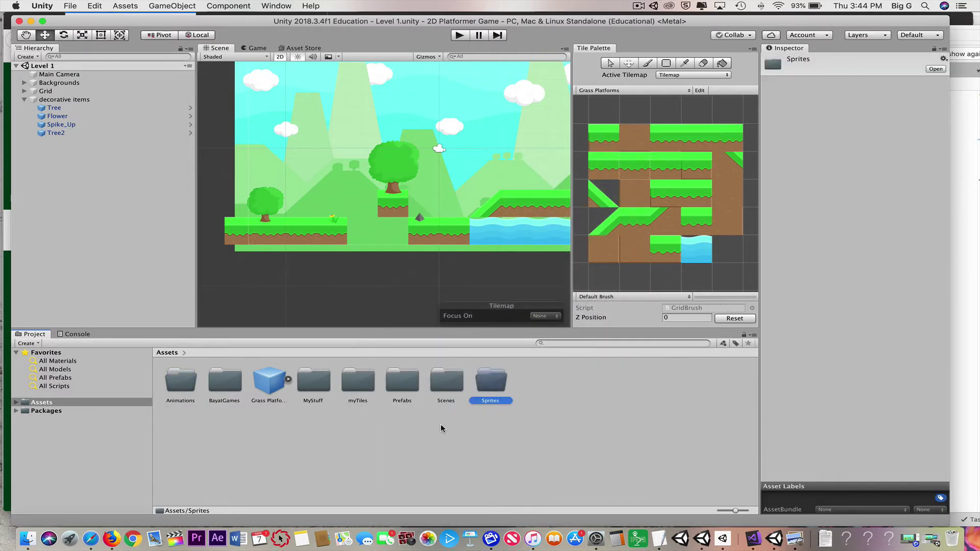
{"action": "left_click", "coordinate": [462, 429]}
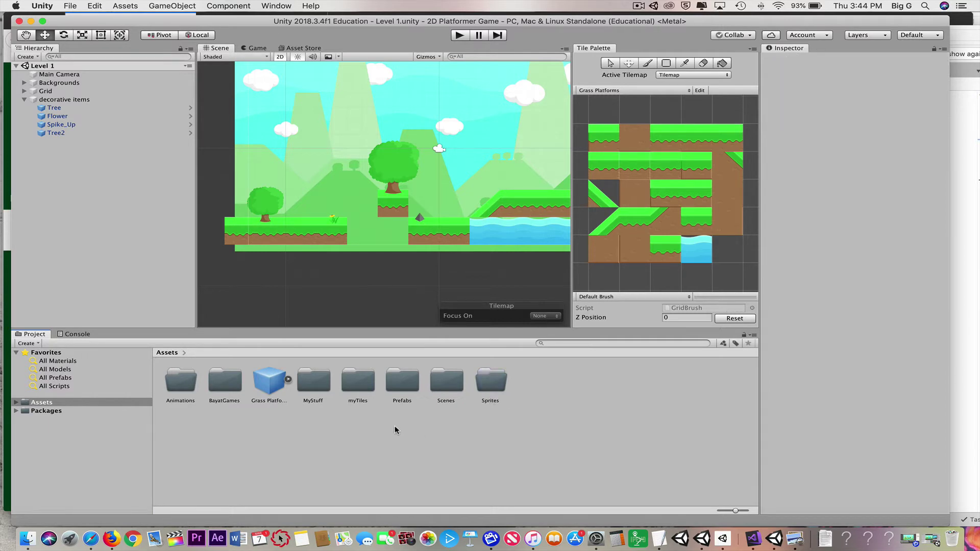
Add a folder named Scripts to the Assets folder.
{"action": "right_click", "coordinate": [394, 425]}
{"action": "mouse_move", "coordinate": [452, 292]}
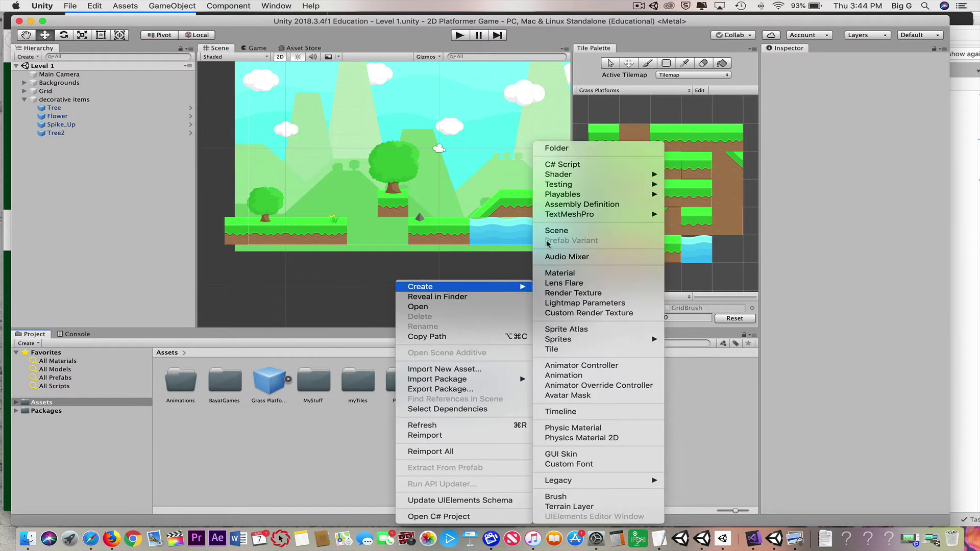
{"action": "left_click", "coordinate": [585, 148]}
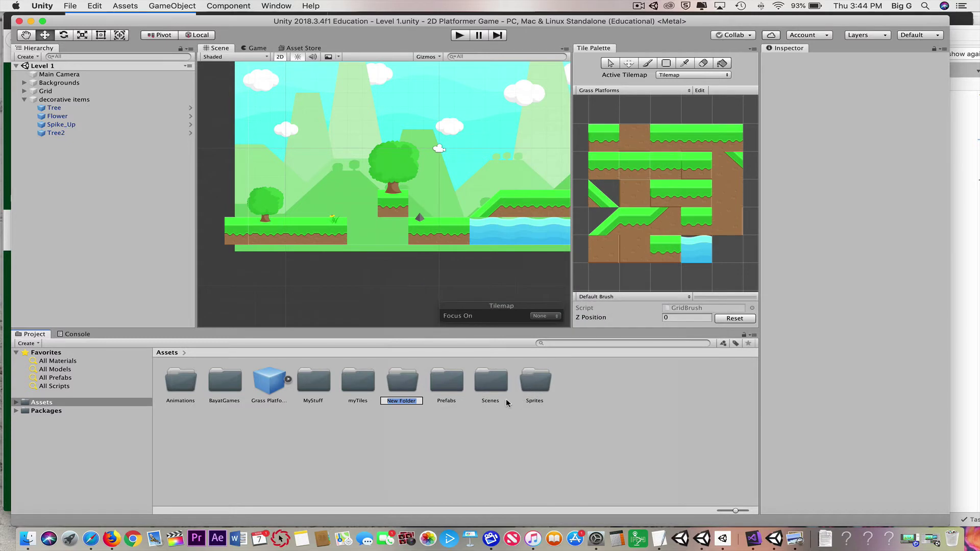
{"action": "type", "text": "Scripts"}
{"action": "key", "text": "Return"}
{"action": "left_click", "coordinate": [503, 429]}
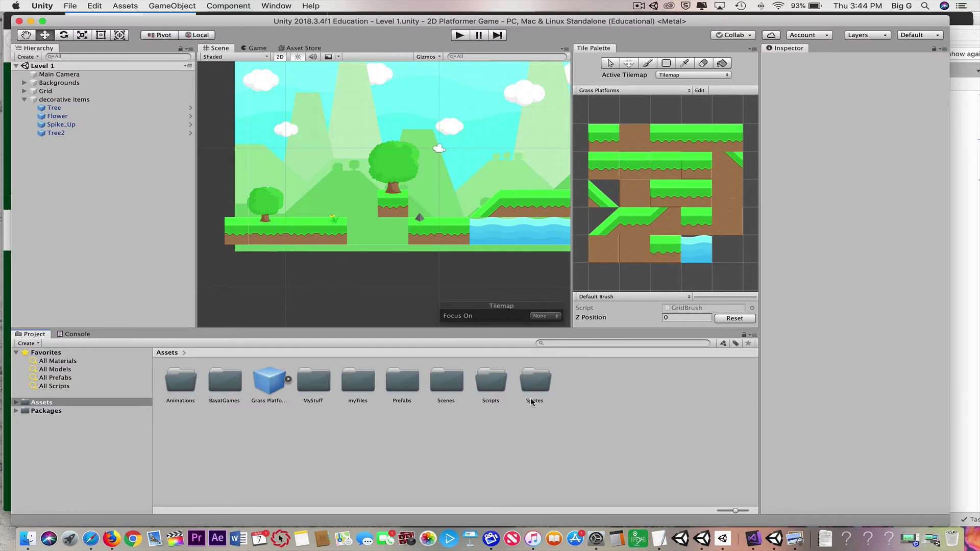
Create a new scene named Empty in the Scenes folder.
{"action": "double_click", "coordinate": [450, 382]}
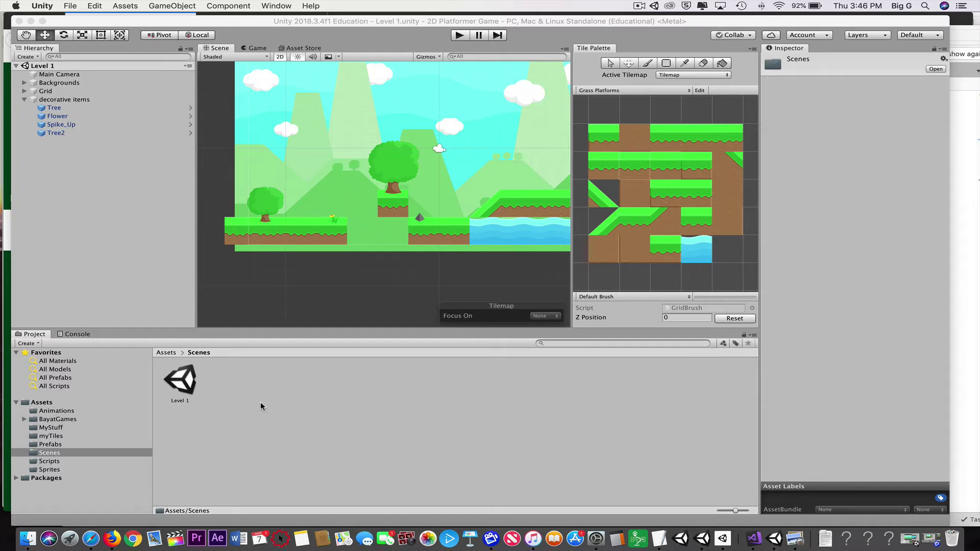
{"action": "right_click", "coordinate": [237, 378]}
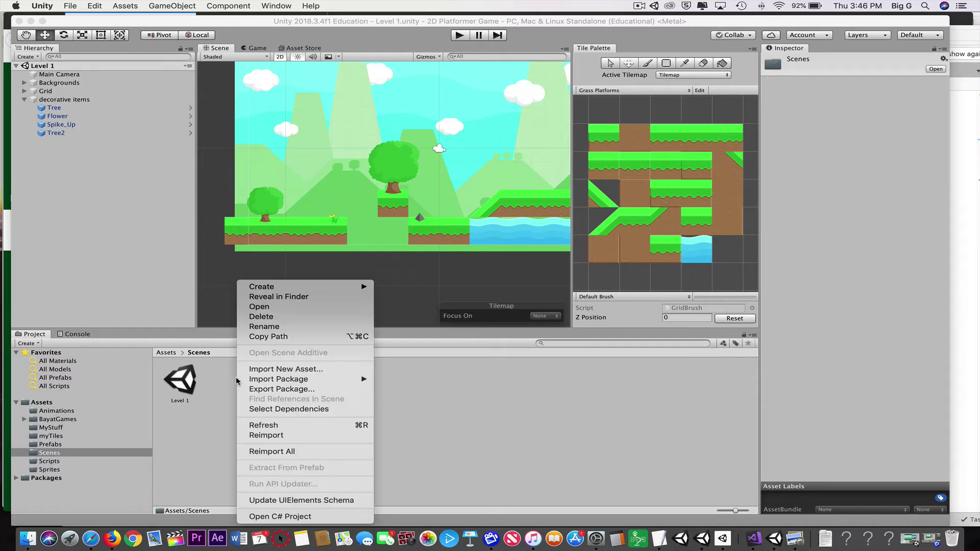
{"action": "mouse_move", "coordinate": [271, 289]}
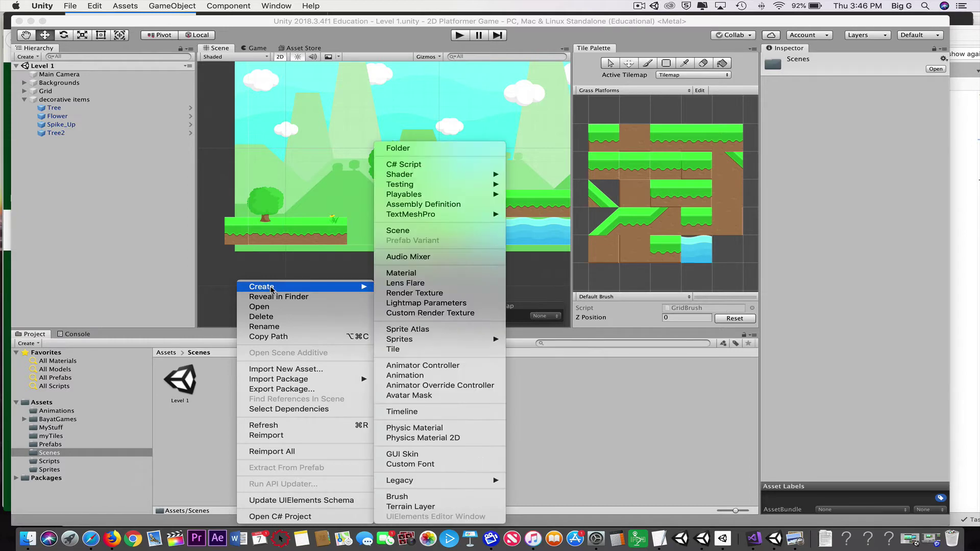
{"action": "left_click", "coordinate": [431, 234]}
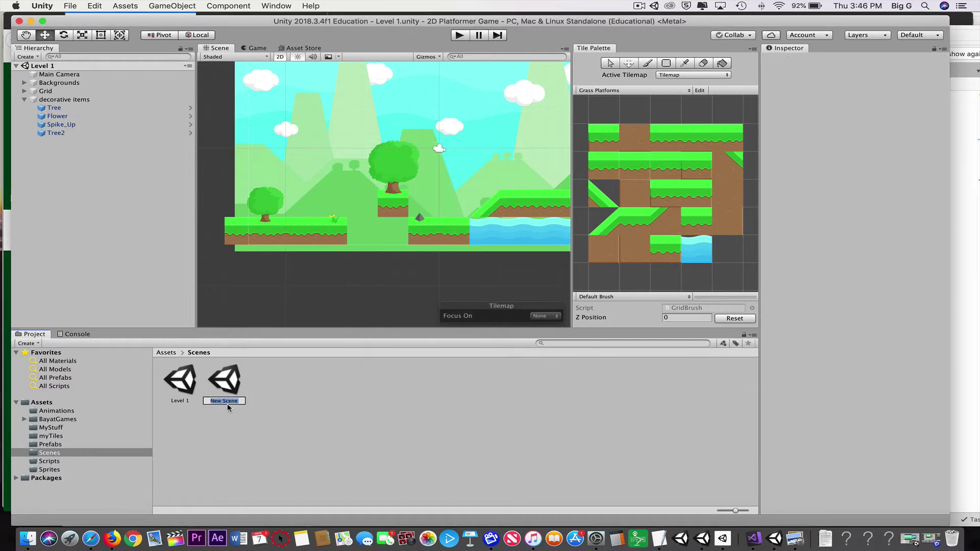
{"action": "type", "text": "Empty"}
{"action": "key", "text": "Return"}
{"action": "left_click", "coordinate": [228, 439]}
Open the Empty scene and set the Main Camera's orthographic size to 7.
{"action": "double_click", "coordinate": [182, 380]}
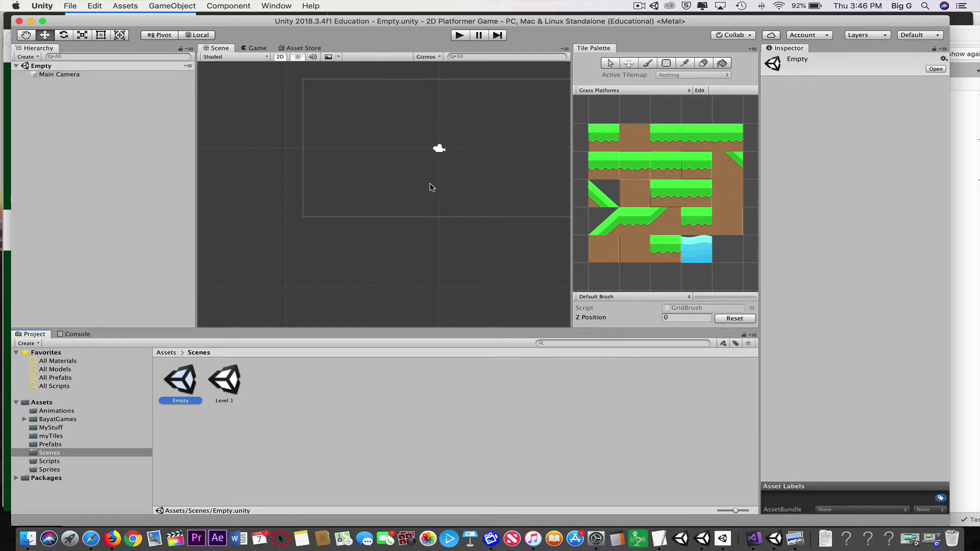
{"action": "left_click", "coordinate": [62, 74]}
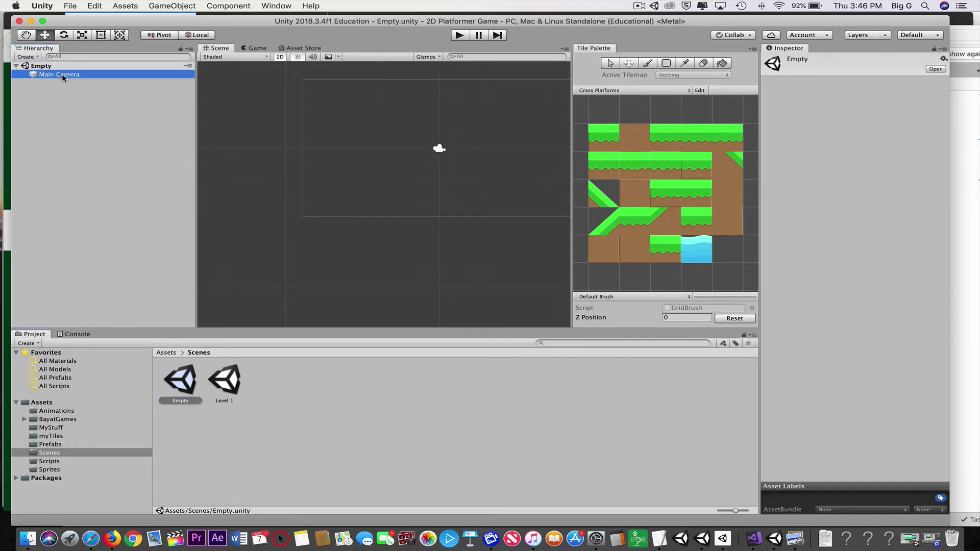
{"action": "left_click", "coordinate": [833, 173]}
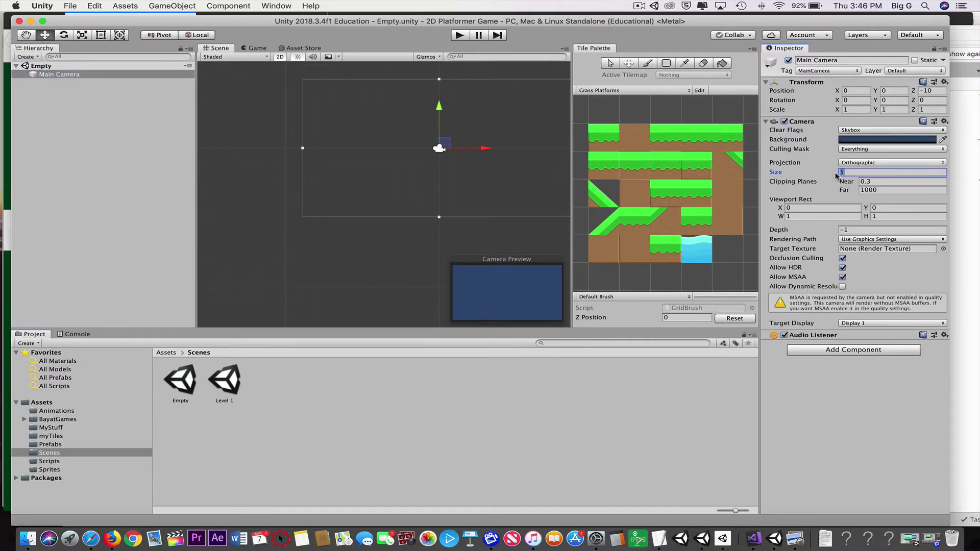
{"action": "type", "text": "7"}
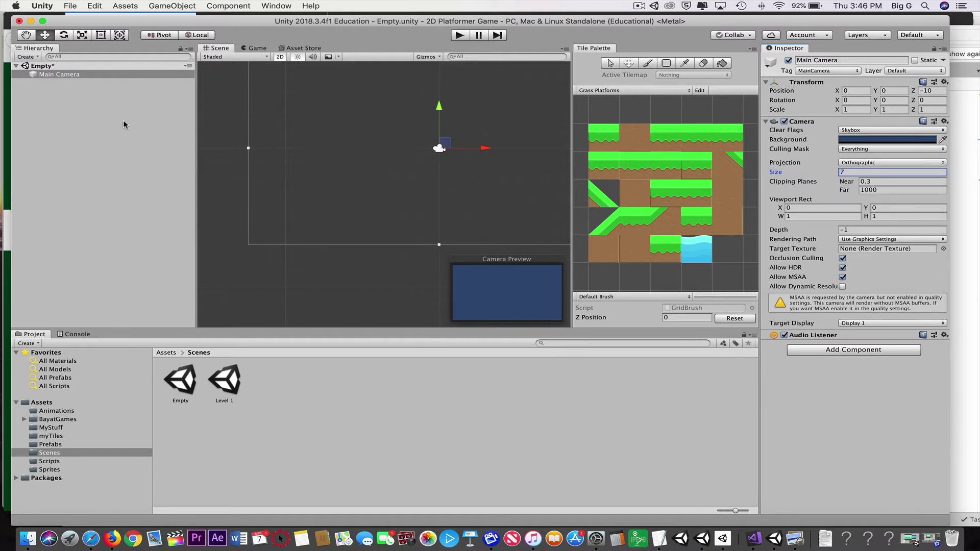
Add a 2D Tilemap object to the Empty scene.
{"action": "right_click", "coordinate": [42, 100]}
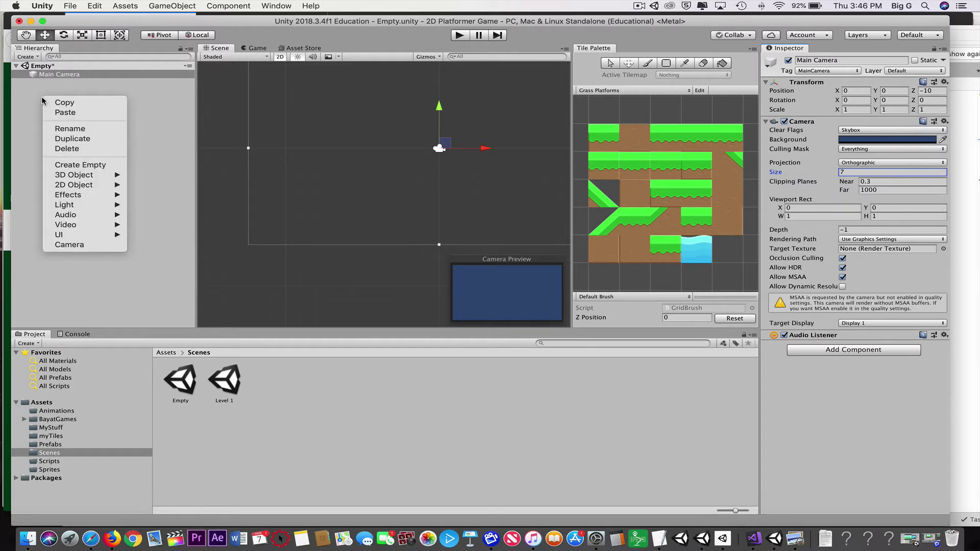
{"action": "mouse_move", "coordinate": [102, 185]}
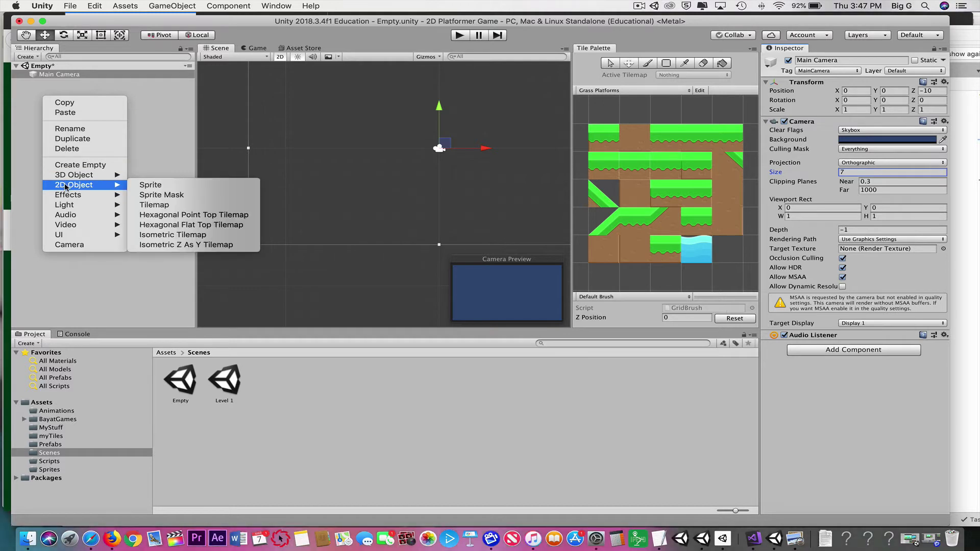
{"action": "left_click", "coordinate": [173, 206]}
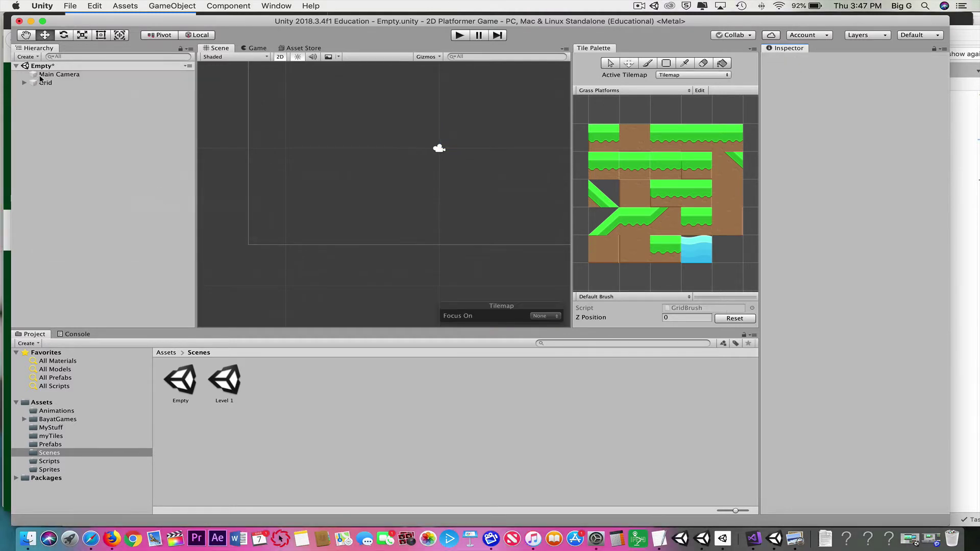
Set the Grid object's cell size to 2 in X and 2 in Y.
{"action": "left_click", "coordinate": [45, 83]}
{"action": "left_click", "coordinate": [815, 138]}
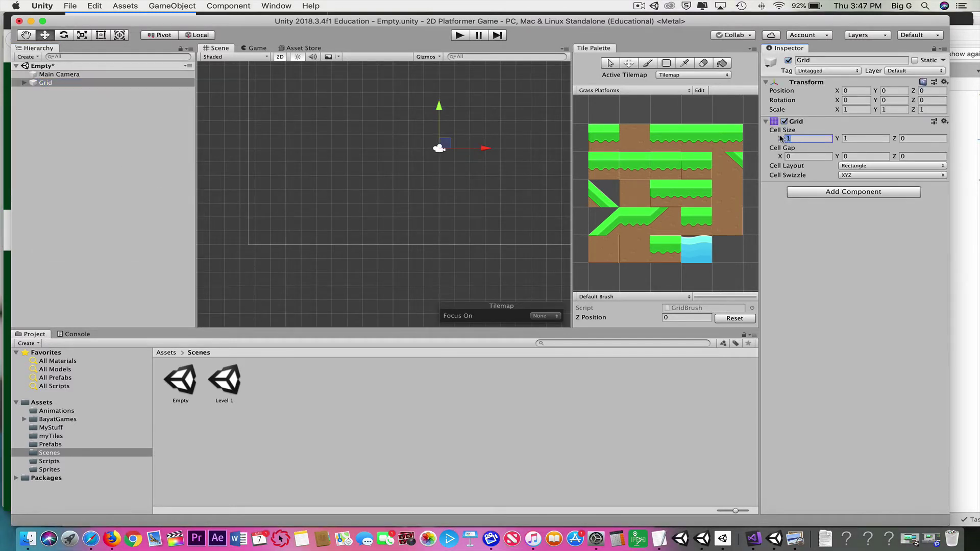
{"action": "type", "text": "2"}
{"action": "left_click", "coordinate": [850, 139]}
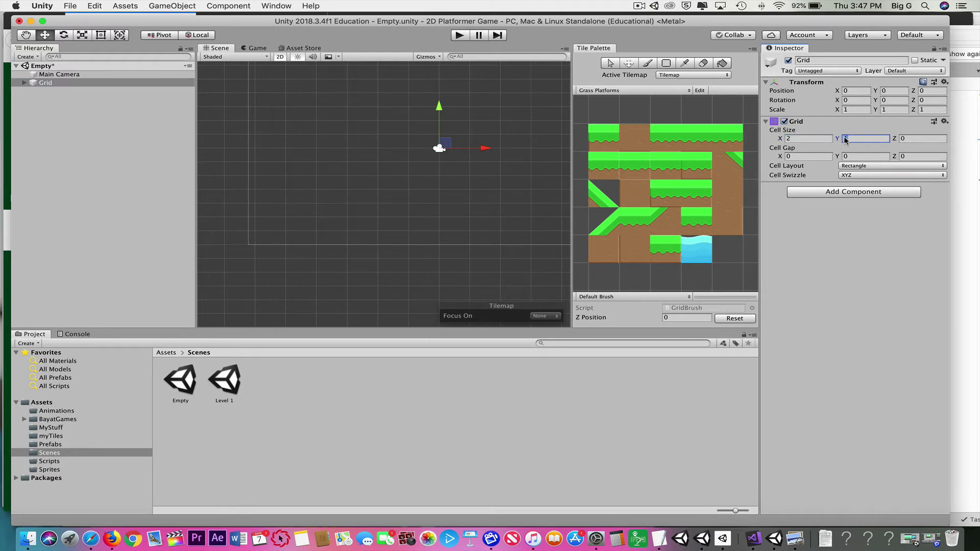
{"action": "type", "text": "2"}
{"action": "left_click", "coordinate": [849, 244]}
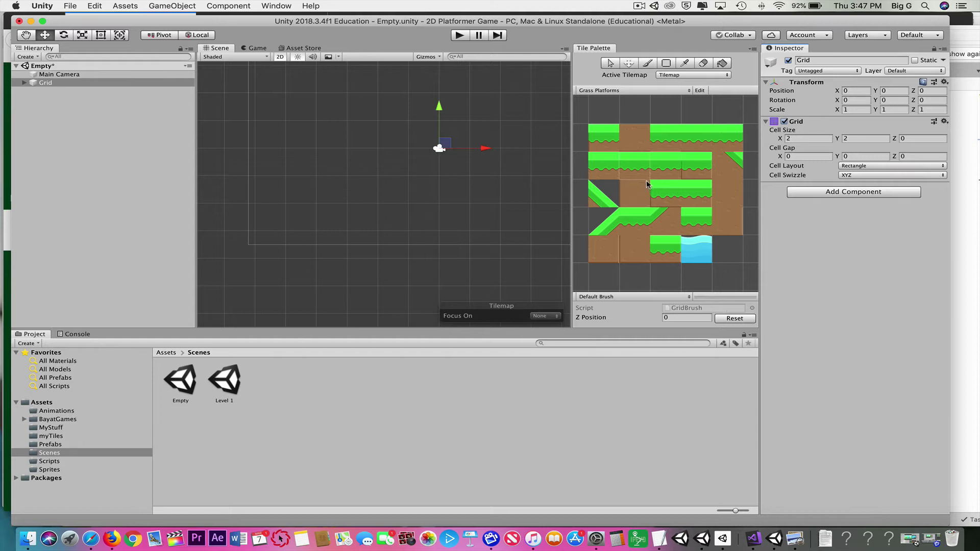
Paint two adjacent grass-topped tiles in the lower-left part of the camera frame using the Grass Platforms palette.
{"action": "left_click", "coordinate": [633, 170]}
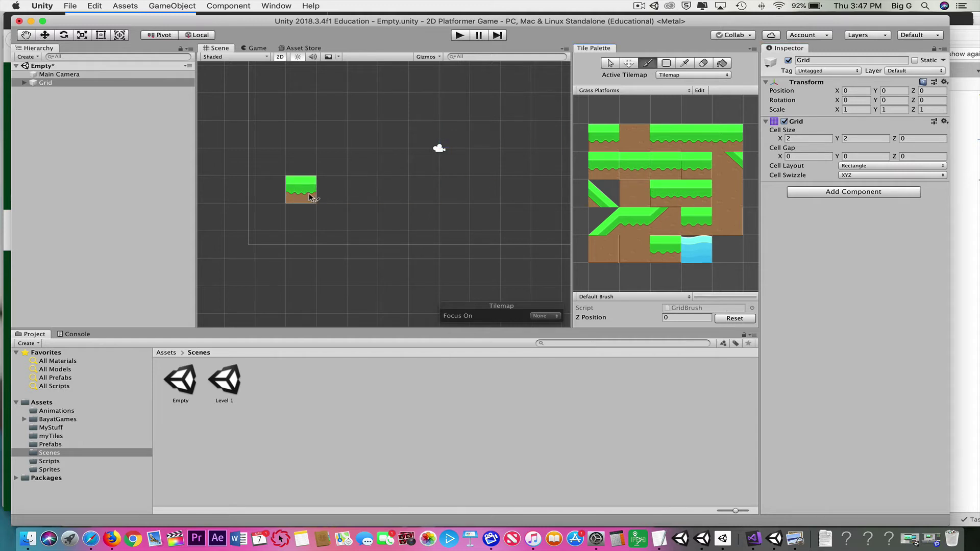
{"action": "left_click", "coordinate": [302, 196]}
{"action": "left_click", "coordinate": [329, 196]}
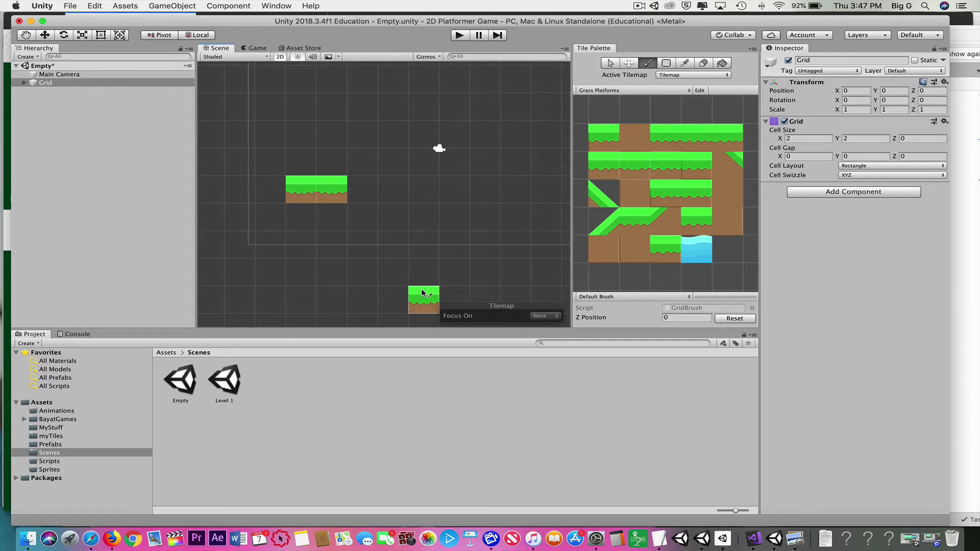
{"action": "scroll", "coordinate": [416, 197], "scroll_direction": "down", "scroll_amount": 3}
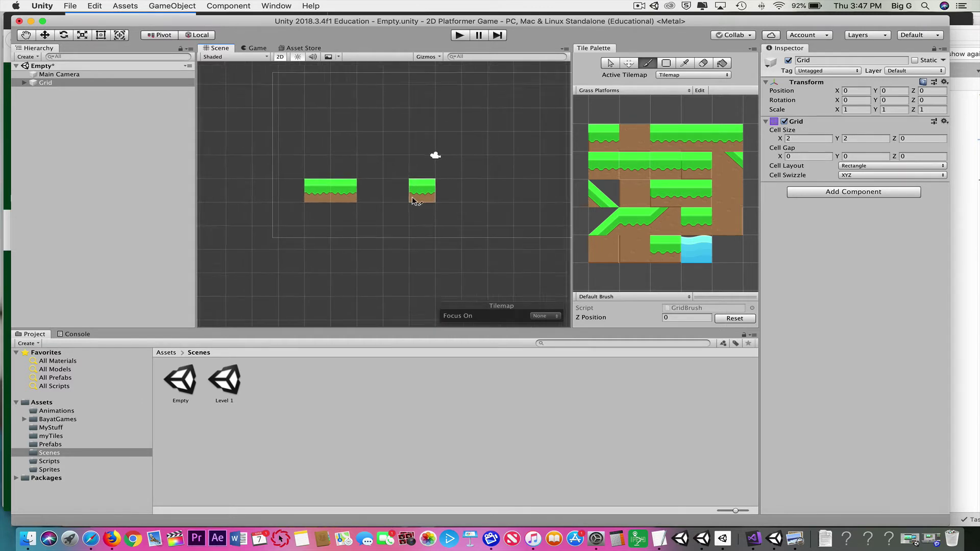
Close the Tile Palette to give the scene view more room around the painted platform.
{"action": "right_click", "coordinate": [594, 49]}
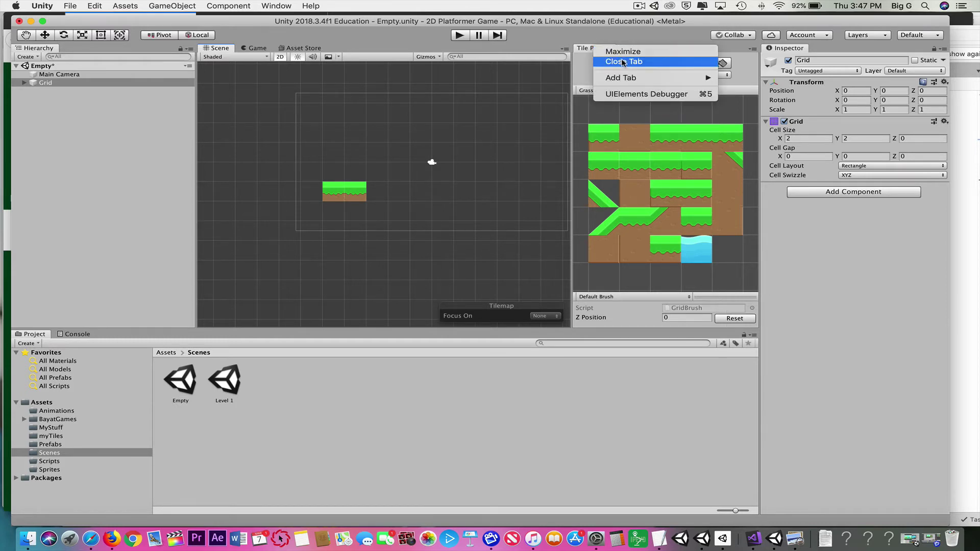
{"action": "key", "text": "Escape"}
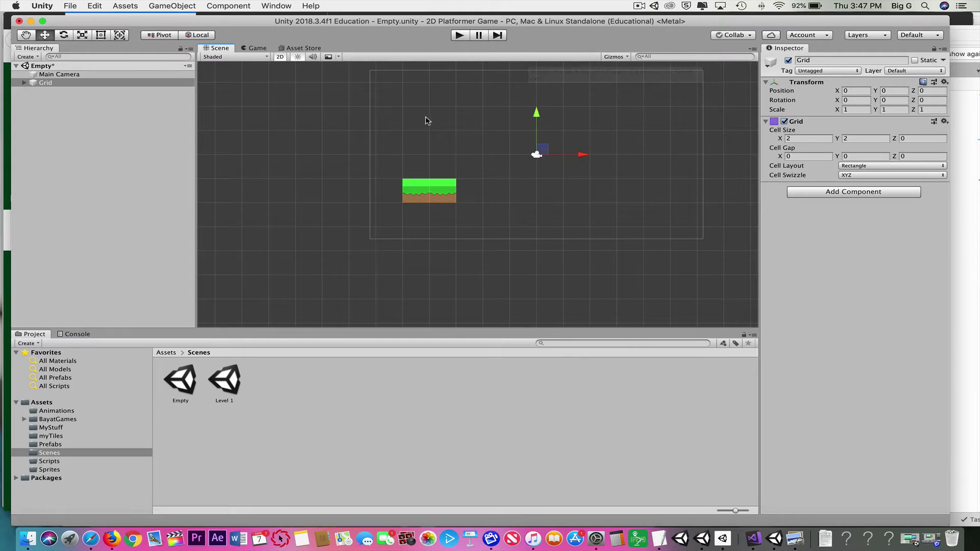
{"action": "scroll", "coordinate": [427, 121], "scroll_direction": "up", "scroll_amount": 2}
{"action": "scroll", "coordinate": [490, 121], "scroll_direction": "up", "scroll_amount": 3}
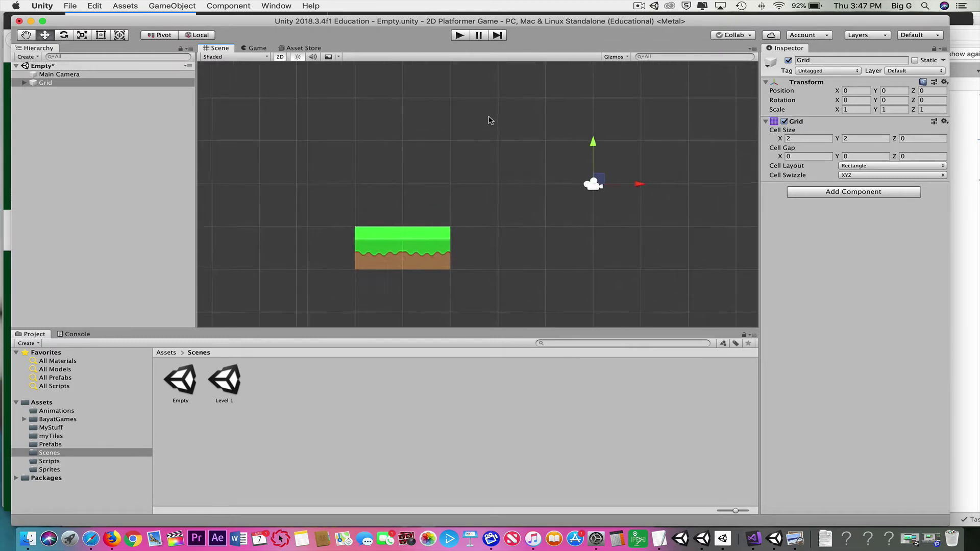
{"action": "scroll", "coordinate": [490, 120], "scroll_direction": "down", "scroll_amount": 1}
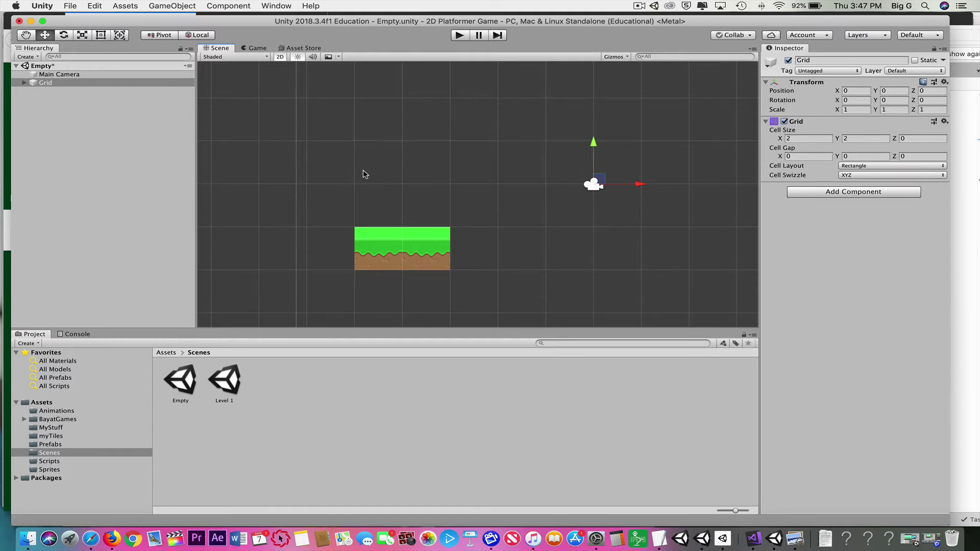
Open the Idle folder under BayatGames, Free Platform Game Assets, Character Animation.
{"action": "left_click", "coordinate": [52, 420]}
{"action": "left_click", "coordinate": [24, 420]}
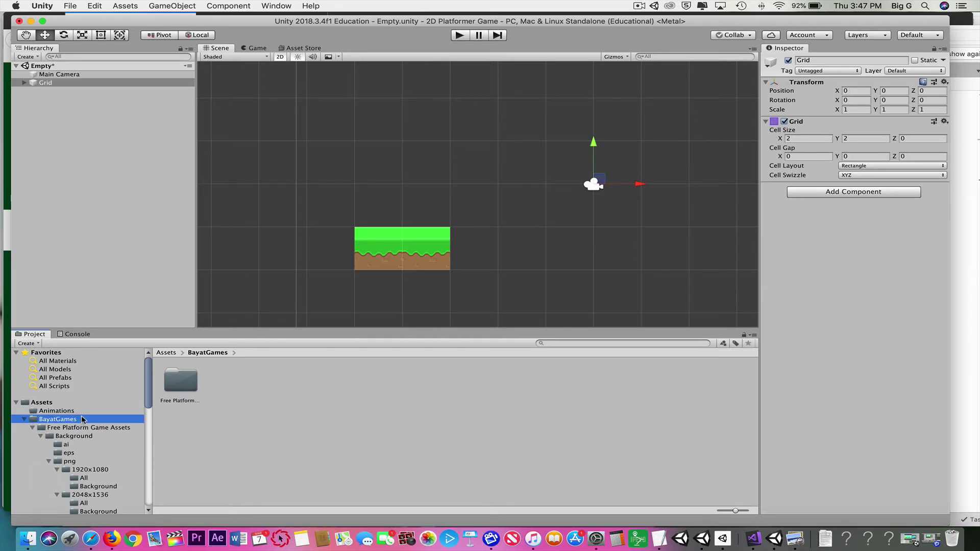
{"action": "left_click", "coordinate": [39, 436]}
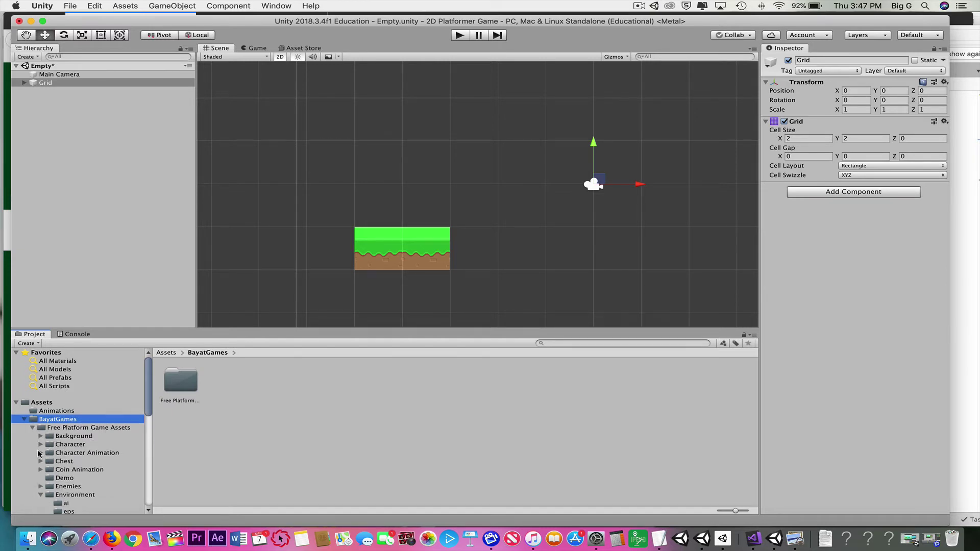
{"action": "left_click", "coordinate": [41, 453]}
{"action": "scroll", "coordinate": [78, 453], "scroll_direction": "down", "scroll_amount": 2}
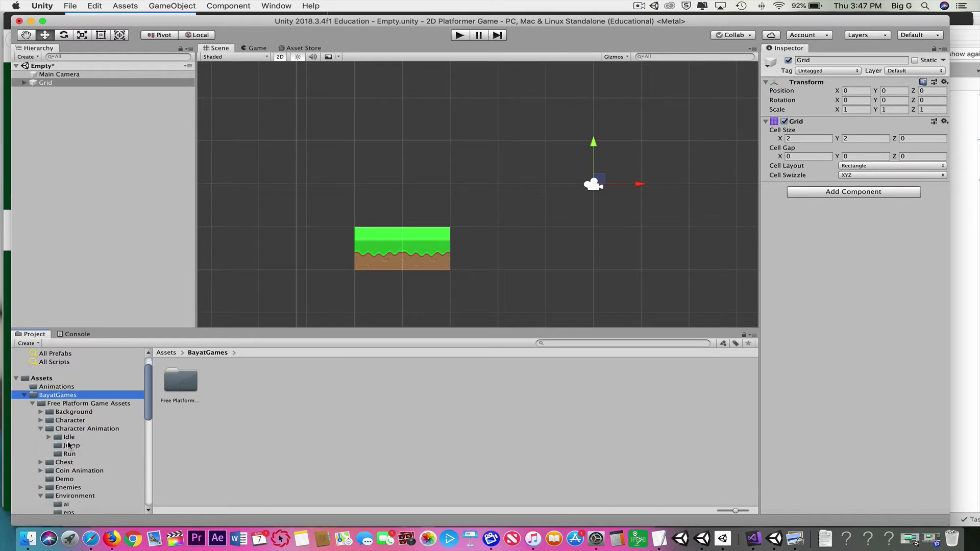
{"action": "left_click", "coordinate": [67, 430]}
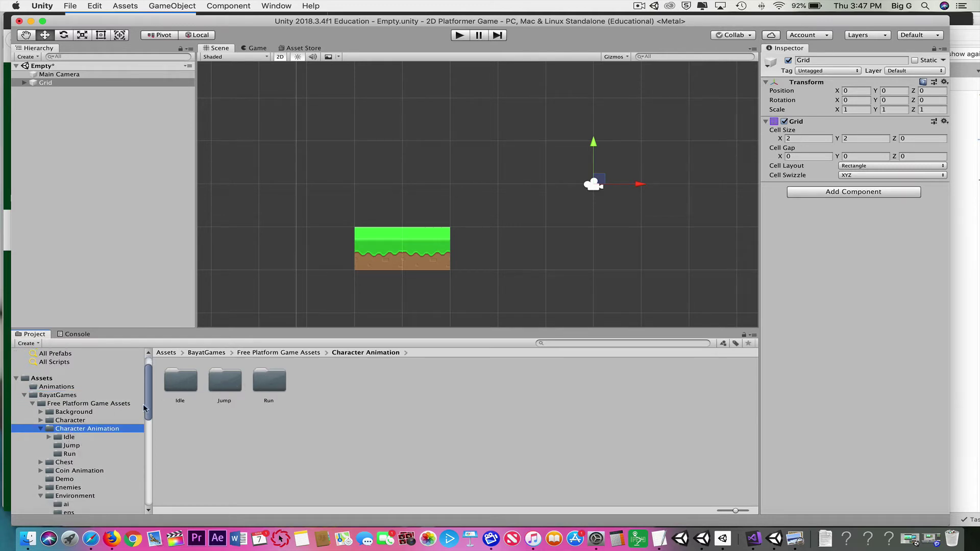
{"action": "double_click", "coordinate": [179, 381]}
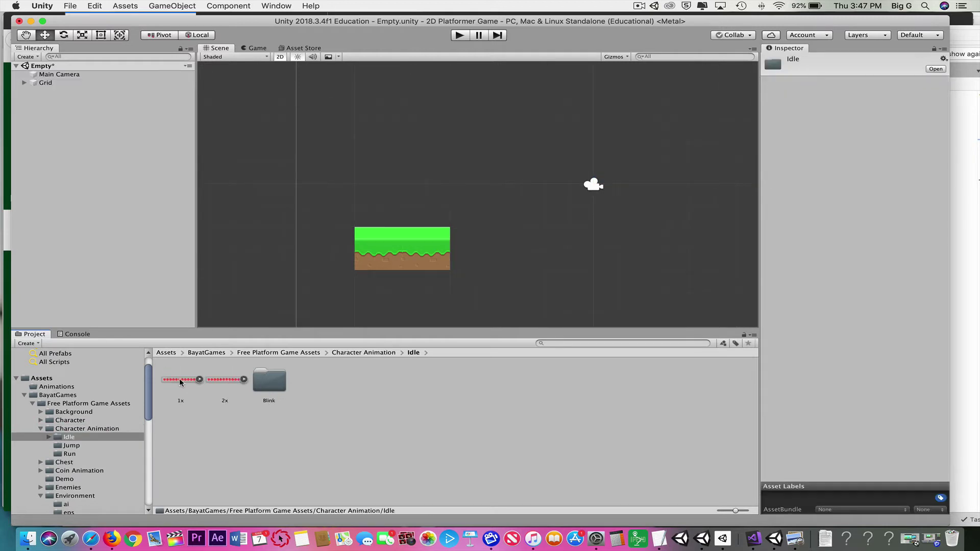
Rename the 1x sprite sheet in the Idle folder to Idle Sprite and set its Pixels Per Unit to 48.
{"action": "left_click", "coordinate": [180, 381]}
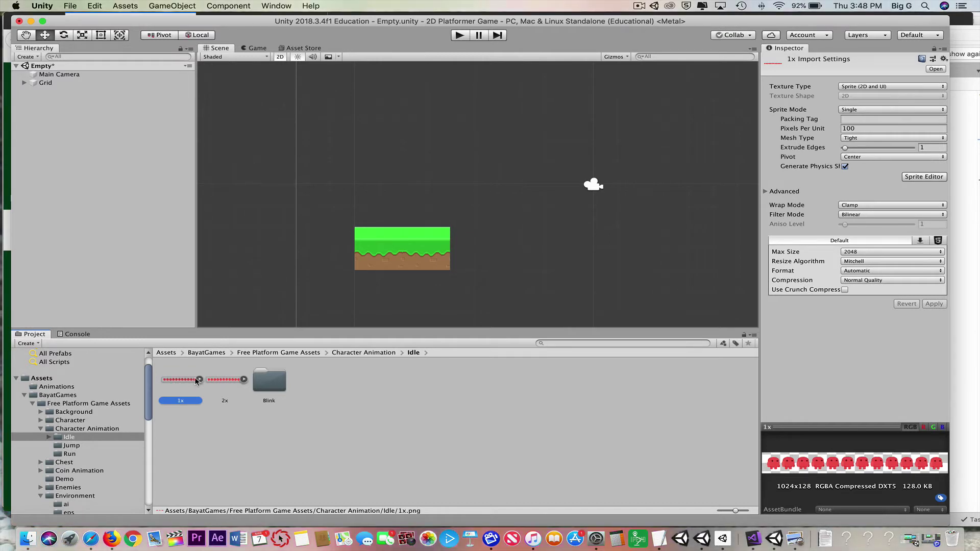
{"action": "left_click", "coordinate": [198, 379]}
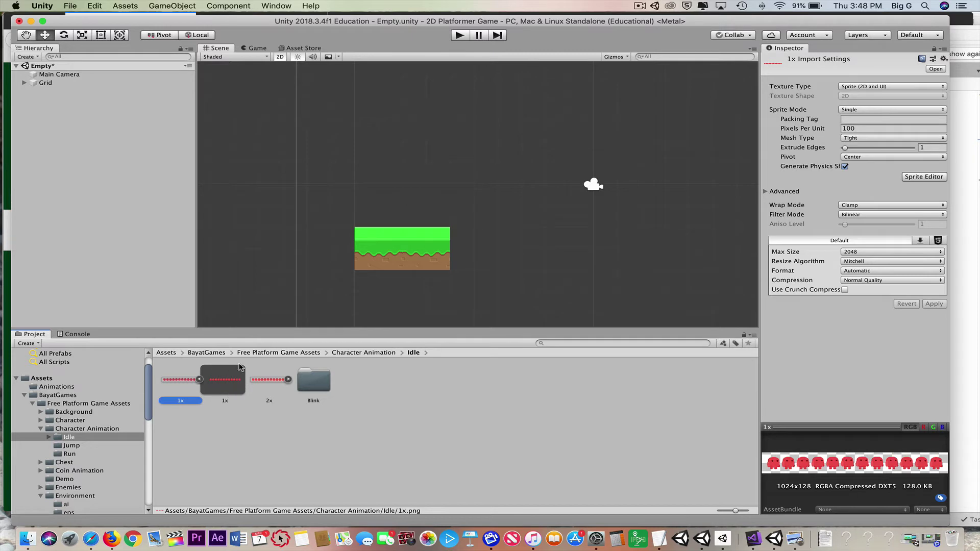
{"action": "left_click", "coordinate": [199, 379]}
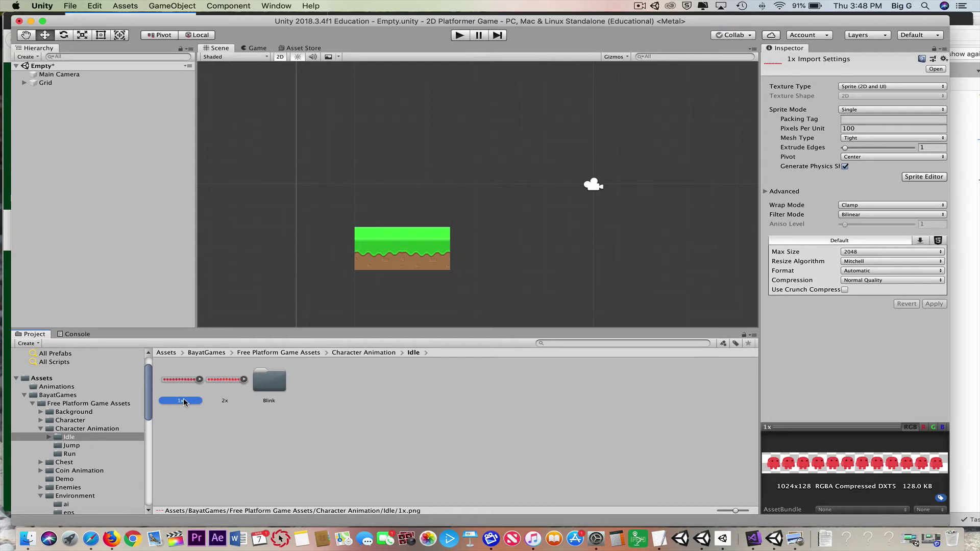
{"action": "left_click", "coordinate": [183, 398]}
{"action": "type", "text": "Idle Sprite"}
{"action": "key", "text": "Return"}
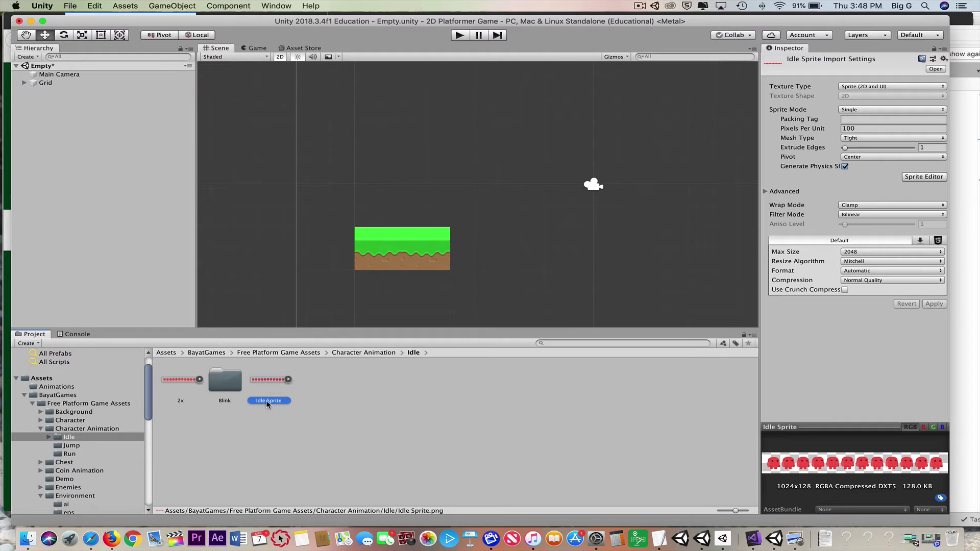
{"action": "left_click", "coordinate": [869, 128]}
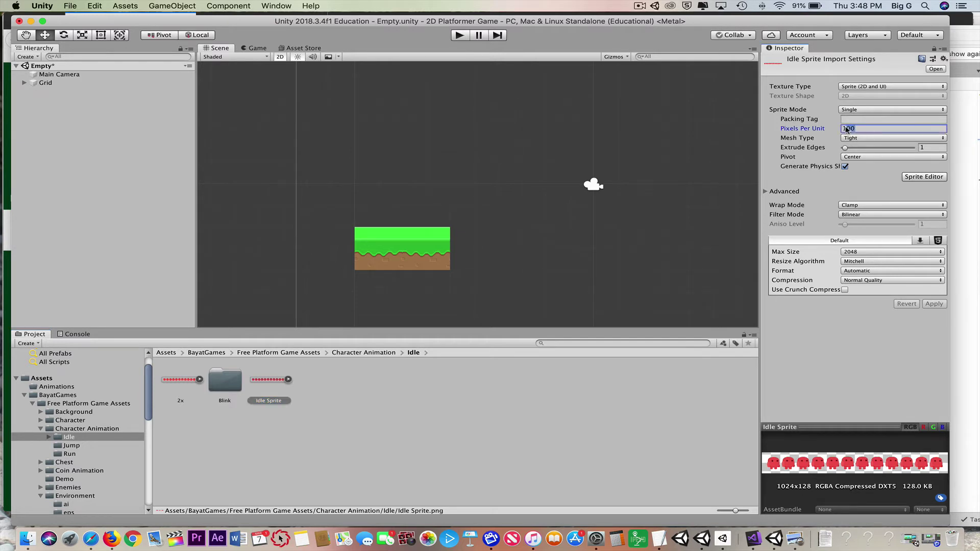
{"action": "type", "text": "48"}
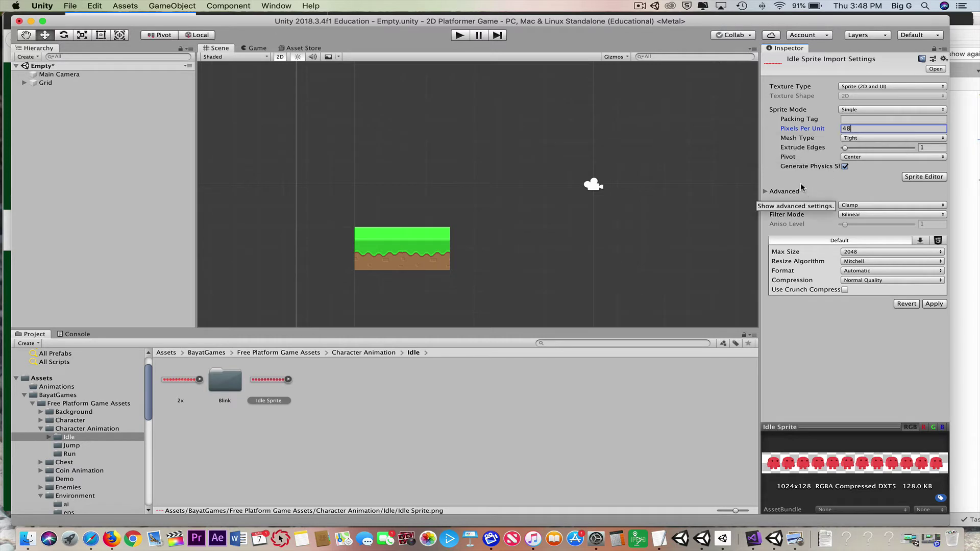
Move the Idle Sprite sheet into the project's Sprites folder and open that folder.
{"action": "left_click", "coordinate": [24, 396]}
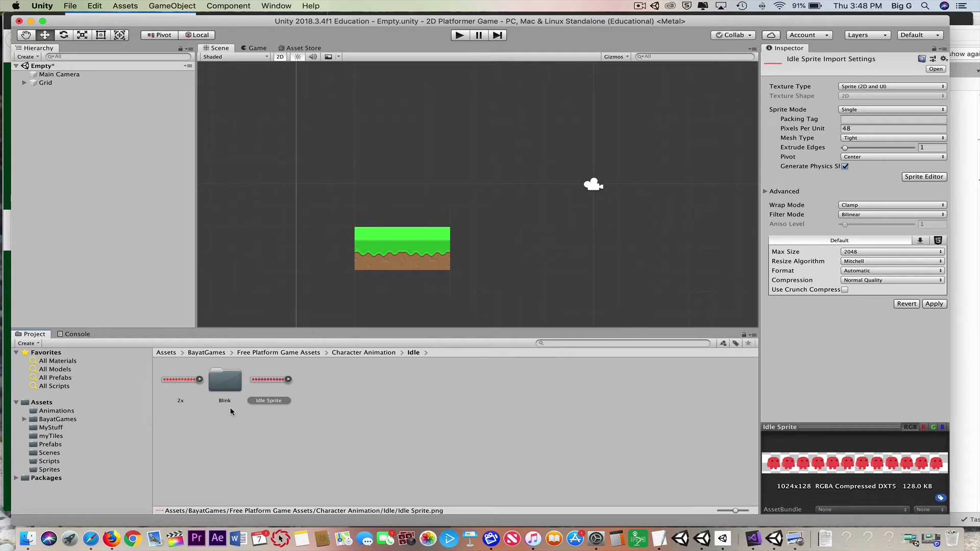
{"action": "left_click_drag", "start_coordinate": [278, 378], "coordinate": [48, 472]}
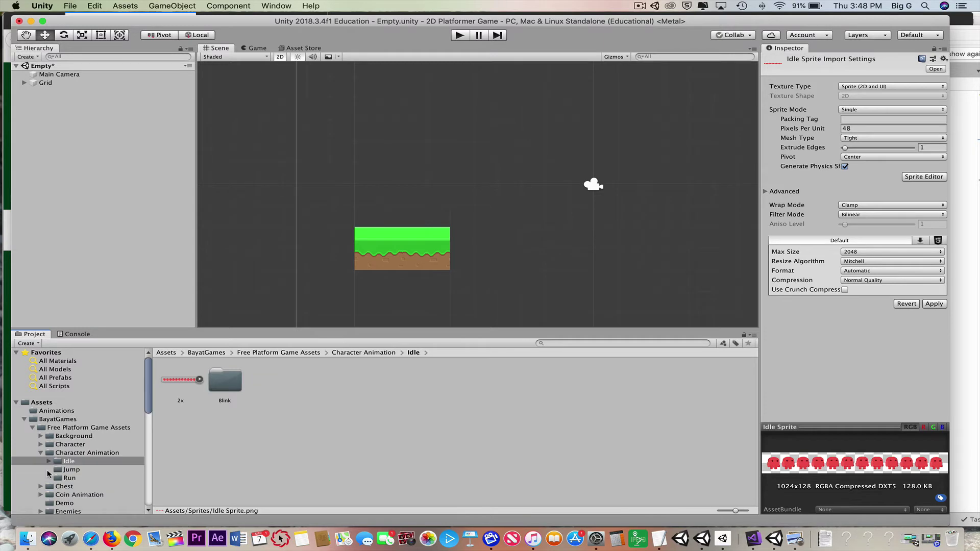
{"action": "left_click", "coordinate": [24, 419]}
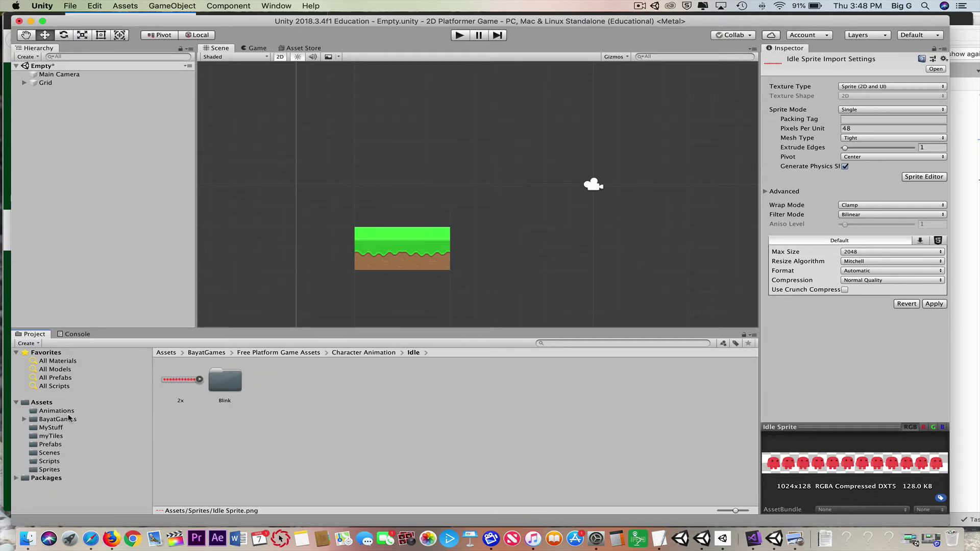
{"action": "left_click", "coordinate": [50, 469]}
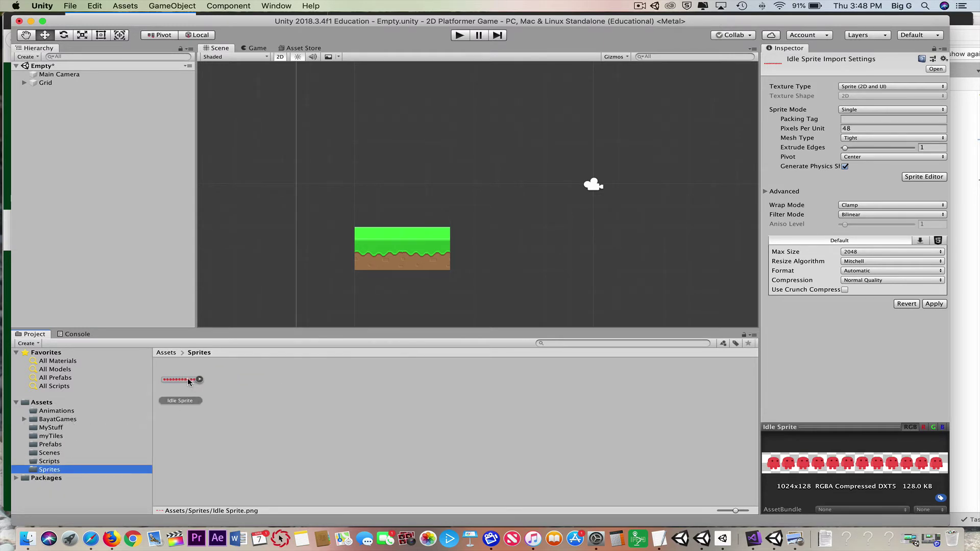
Set the Sprite Mode of the Idle Sprite sheet to Multiple.
{"action": "left_click", "coordinate": [187, 378]}
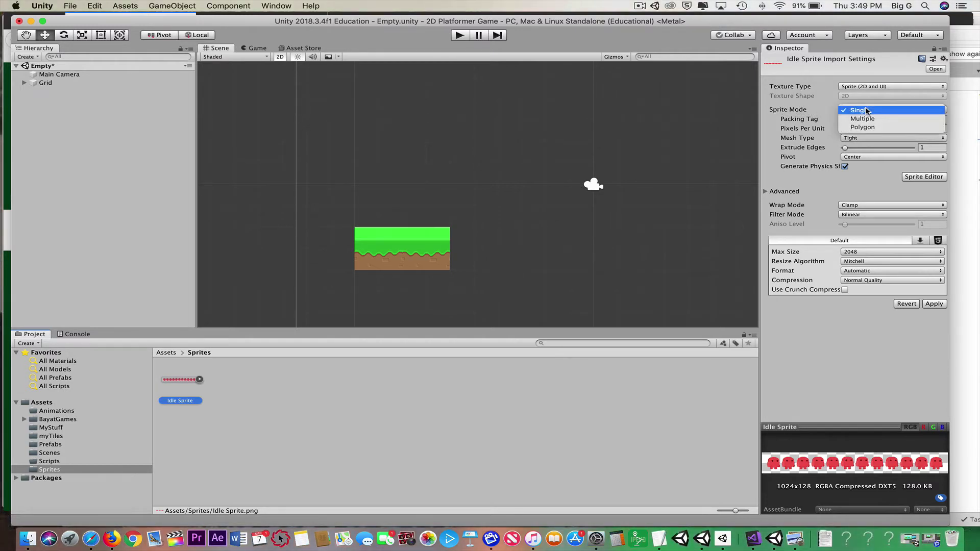
{"action": "left_click", "coordinate": [865, 108]}
{"action": "left_click", "coordinate": [871, 118]}
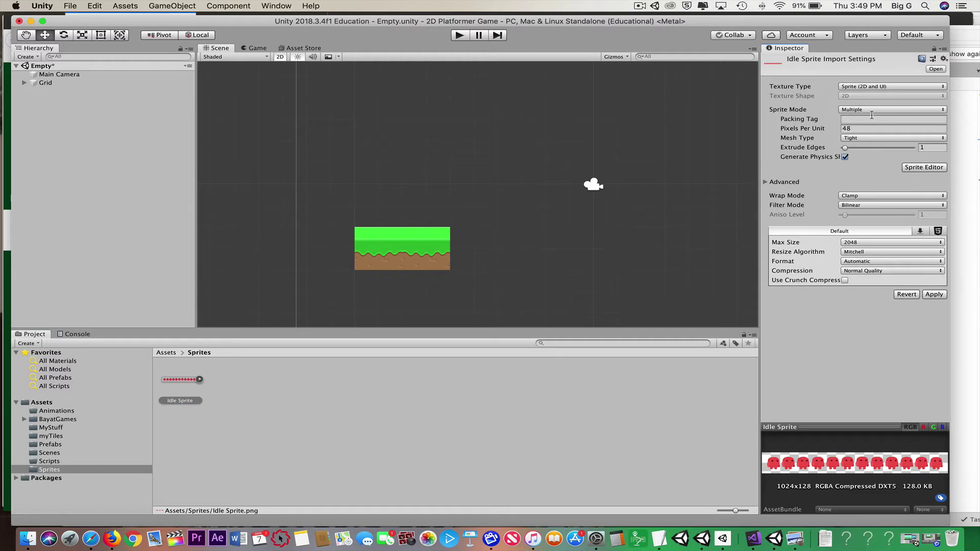
Apply the pending import settings and slice the Idle Sprite sheet in the Sprite Editor with Automatic type and Center pivot.
{"action": "left_click", "coordinate": [922, 169]}
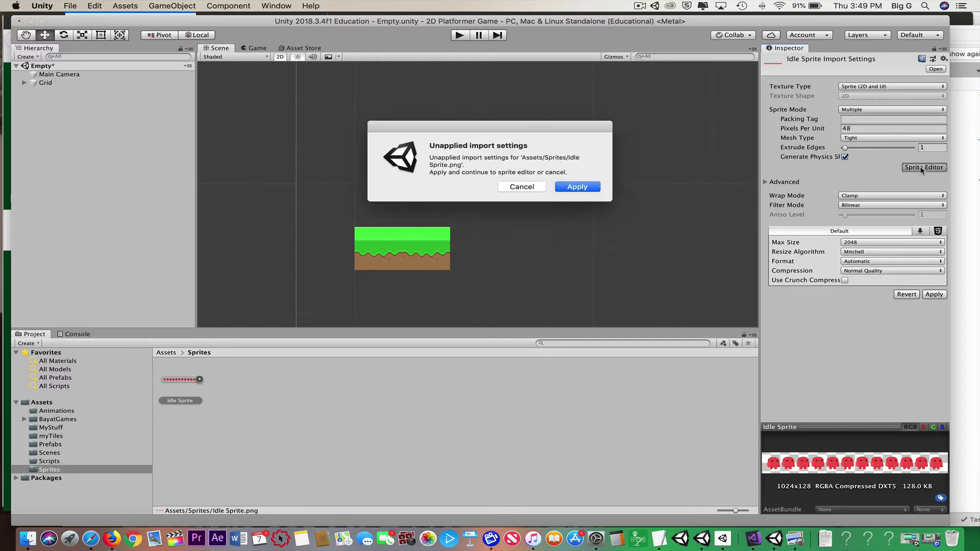
{"action": "left_click", "coordinate": [575, 189]}
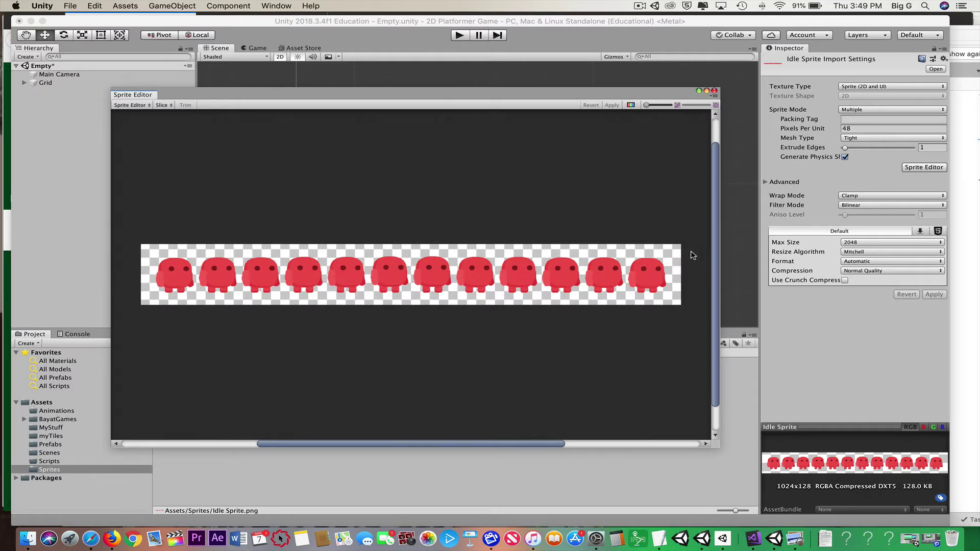
{"action": "left_click", "coordinate": [163, 105]}
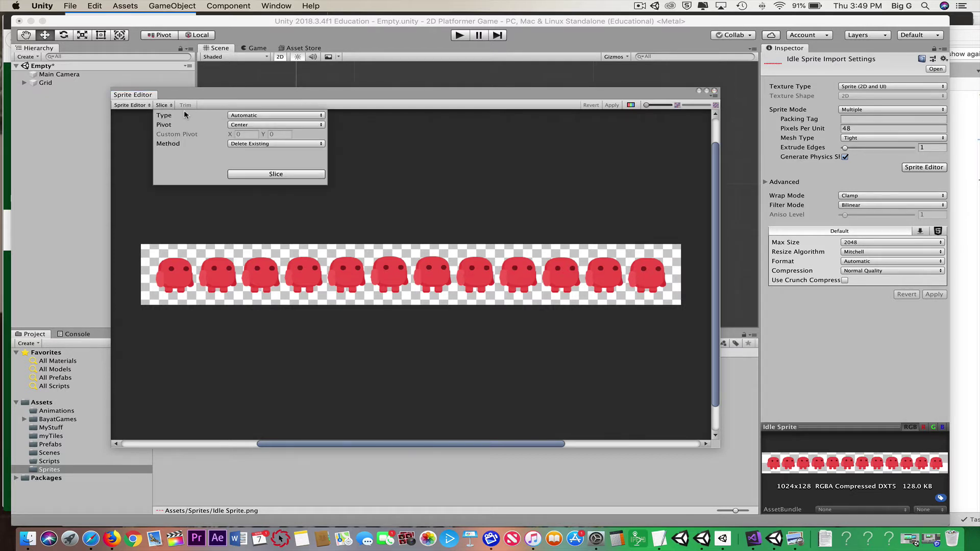
{"action": "left_click", "coordinate": [276, 174]}
Examine the slice outlines of the first nine character frames in the Idle Sprite sheet one by one.
{"action": "left_click", "coordinate": [171, 278]}
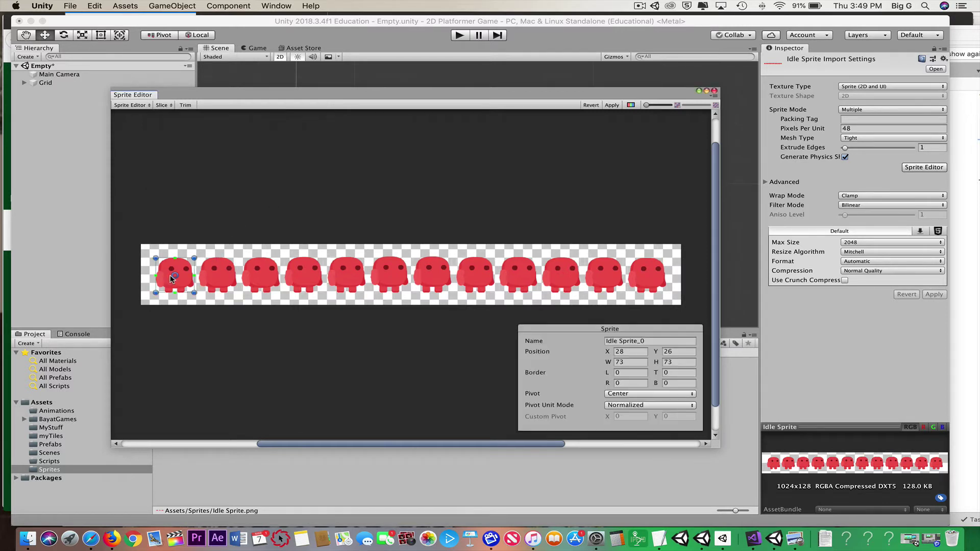
{"action": "left_click", "coordinate": [219, 273]}
{"action": "left_click", "coordinate": [260, 275]}
{"action": "left_click", "coordinate": [305, 273]}
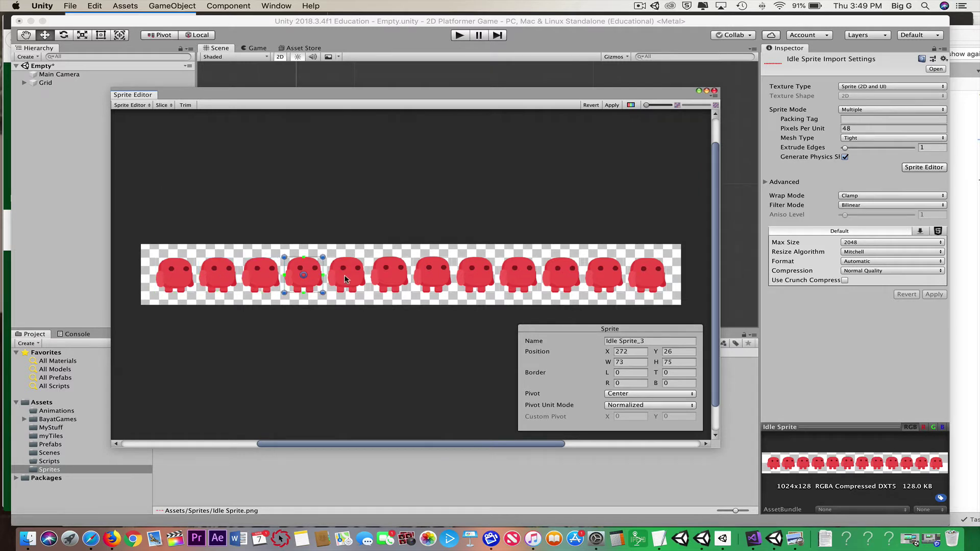
{"action": "left_click", "coordinate": [347, 274]}
{"action": "left_click", "coordinate": [393, 274]}
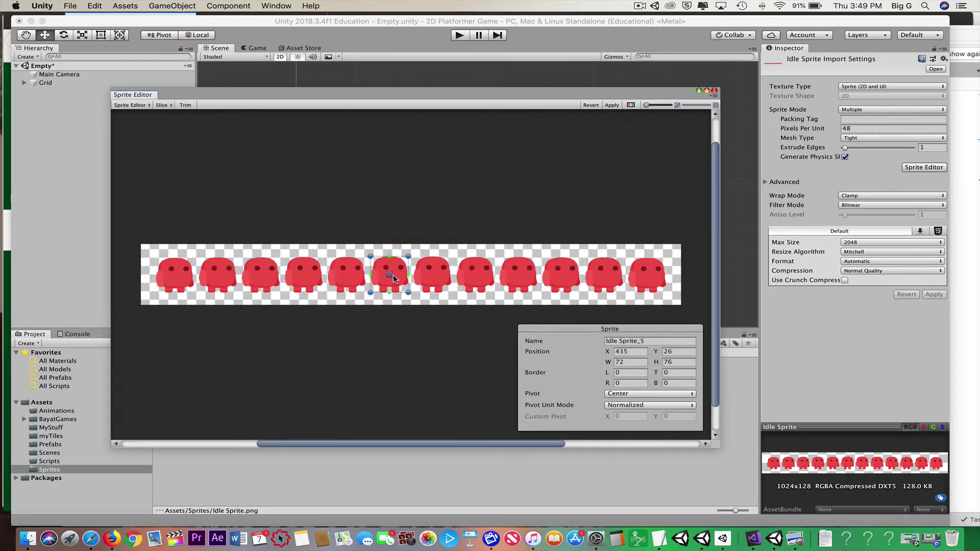
{"action": "left_click", "coordinate": [440, 274]}
{"action": "left_click", "coordinate": [477, 275]}
{"action": "left_click", "coordinate": [517, 276]}
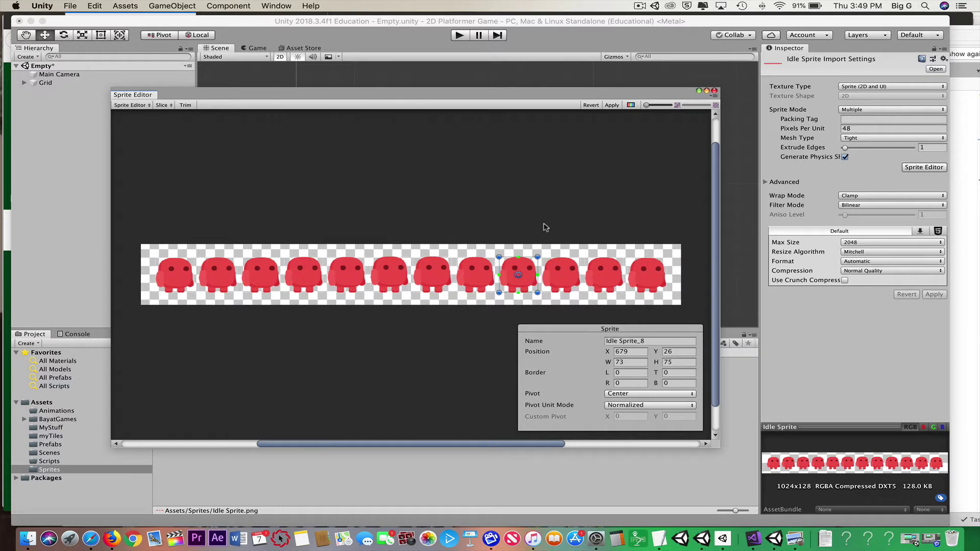
Apply the slicing, close the Sprite Editor and expand Idle Sprite to show its individual frames.
{"action": "left_click", "coordinate": [612, 106]}
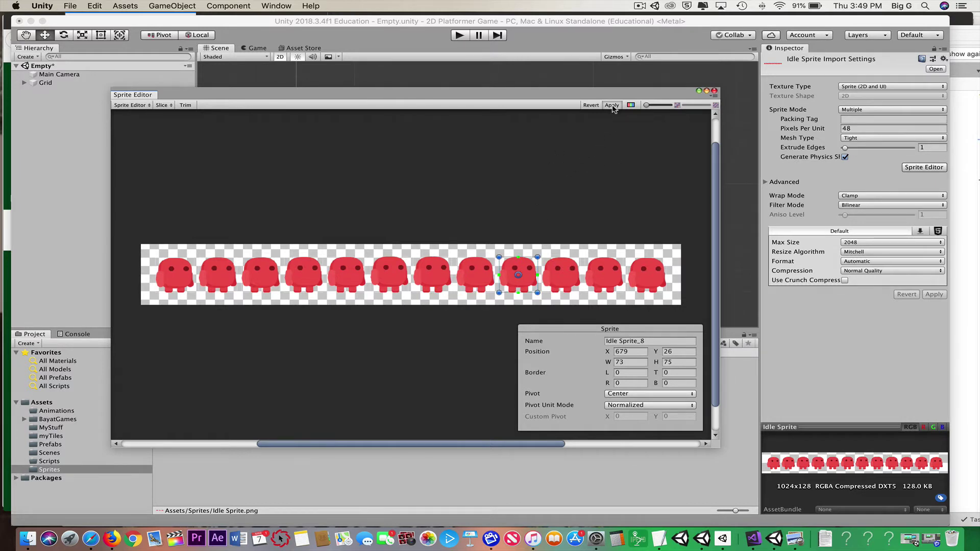
{"action": "left_click", "coordinate": [714, 91]}
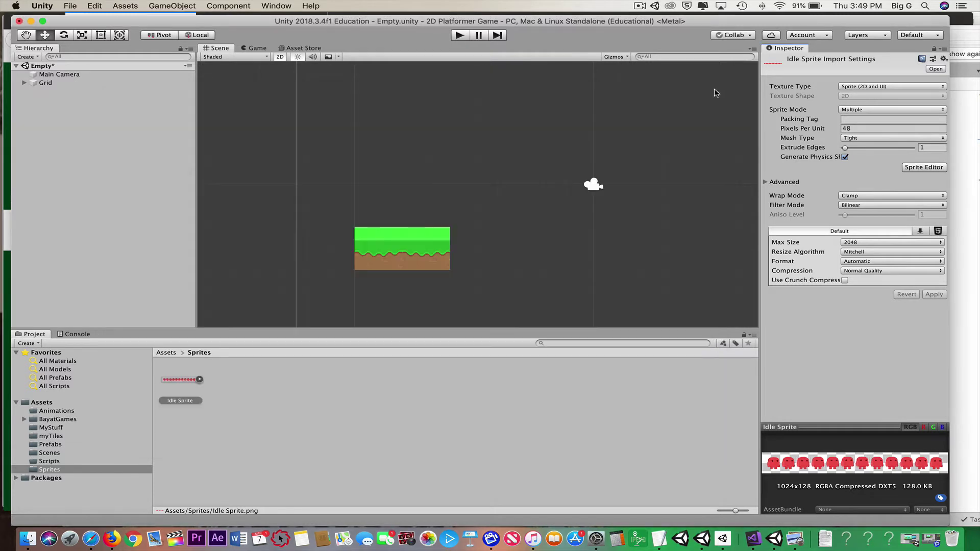
{"action": "left_click", "coordinate": [199, 380]}
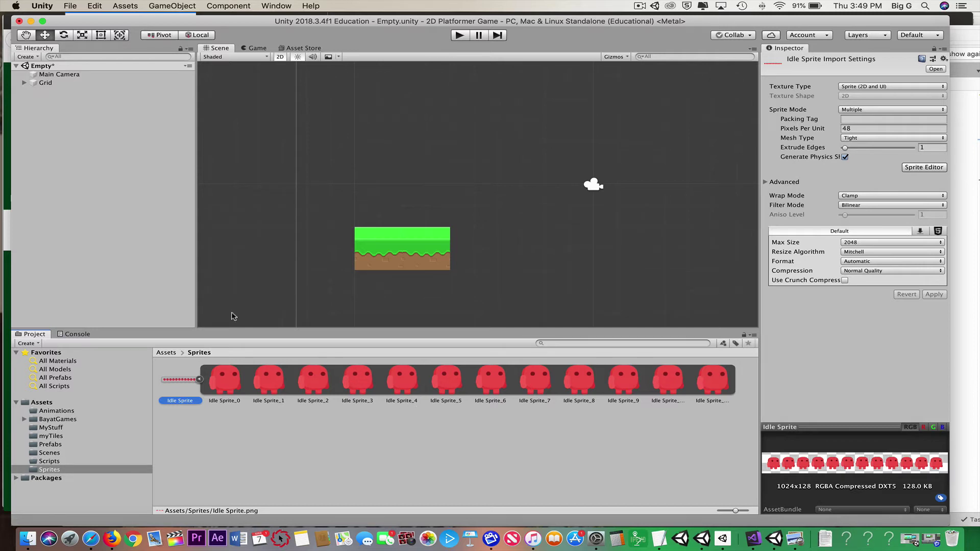
Create an empty object in the Empty scene and name it MyCharacter.
{"action": "right_click", "coordinate": [36, 101]}
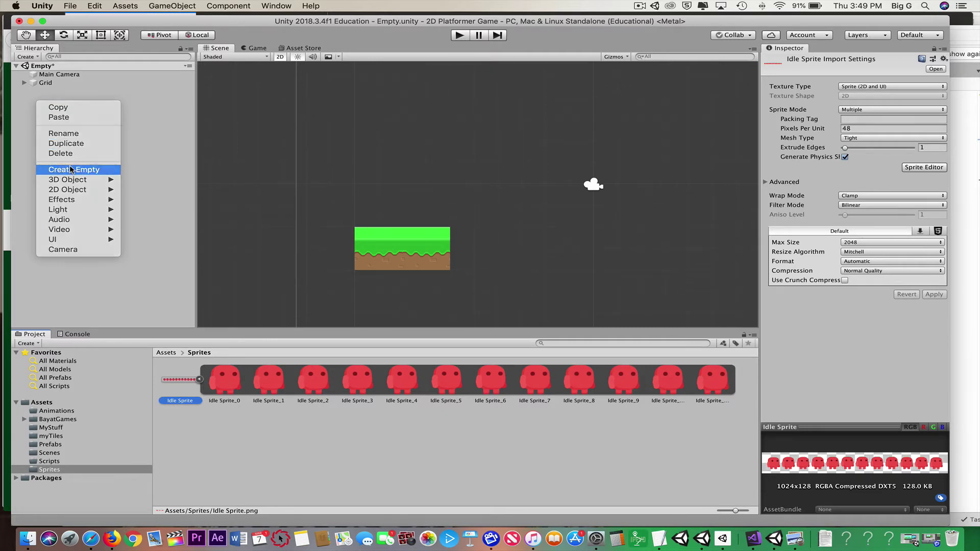
{"action": "left_click", "coordinate": [71, 168]}
{"action": "left_click", "coordinate": [53, 92]}
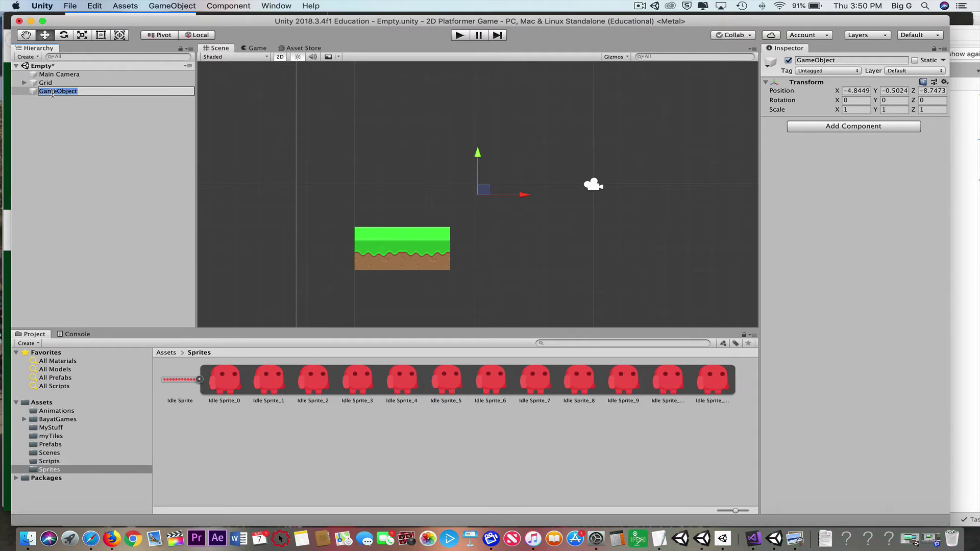
{"action": "type", "text": "M"}
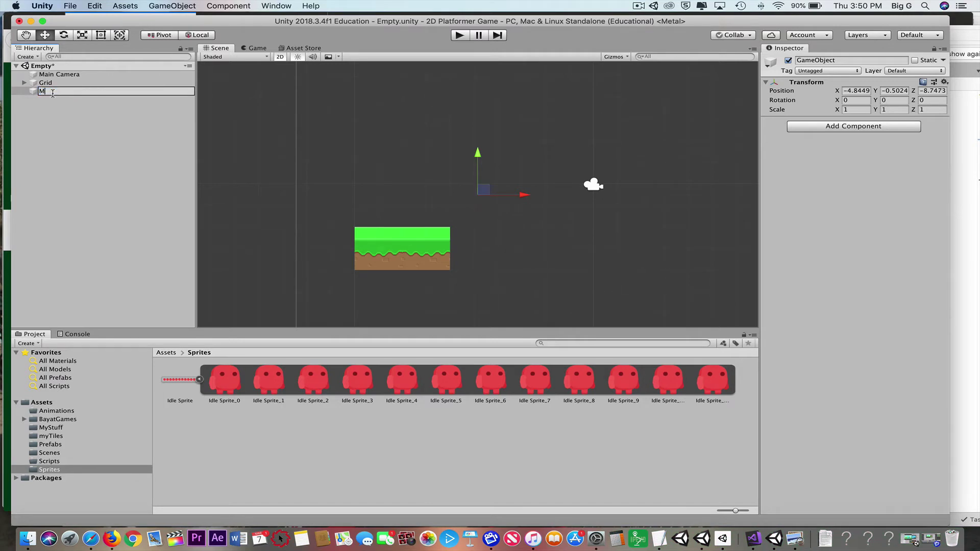
{"action": "type", "text": "yCharacter"}
{"action": "key", "text": "Return"}
{"action": "left_click", "coordinate": [59, 129]}
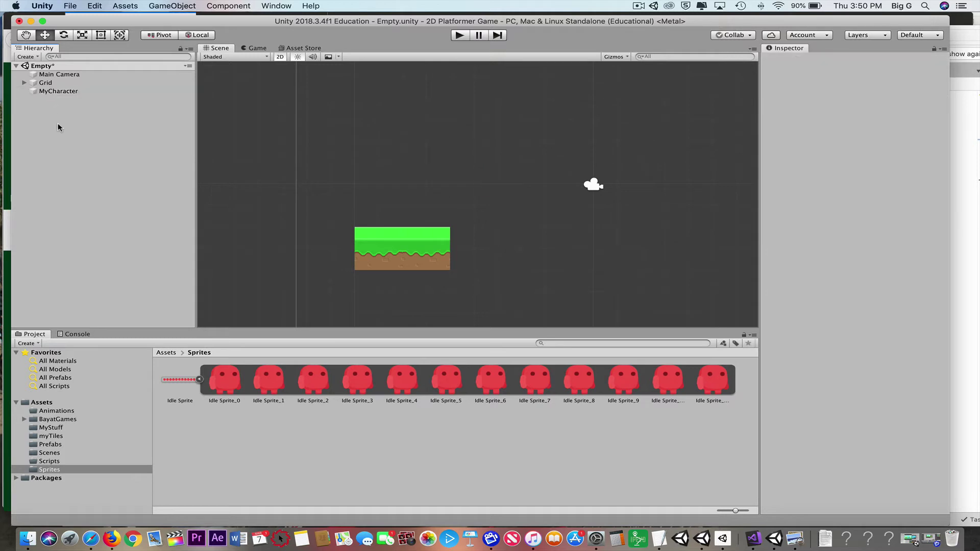
Add a Sprite Renderer component to the MyCharacter object.
{"action": "left_click", "coordinate": [51, 92]}
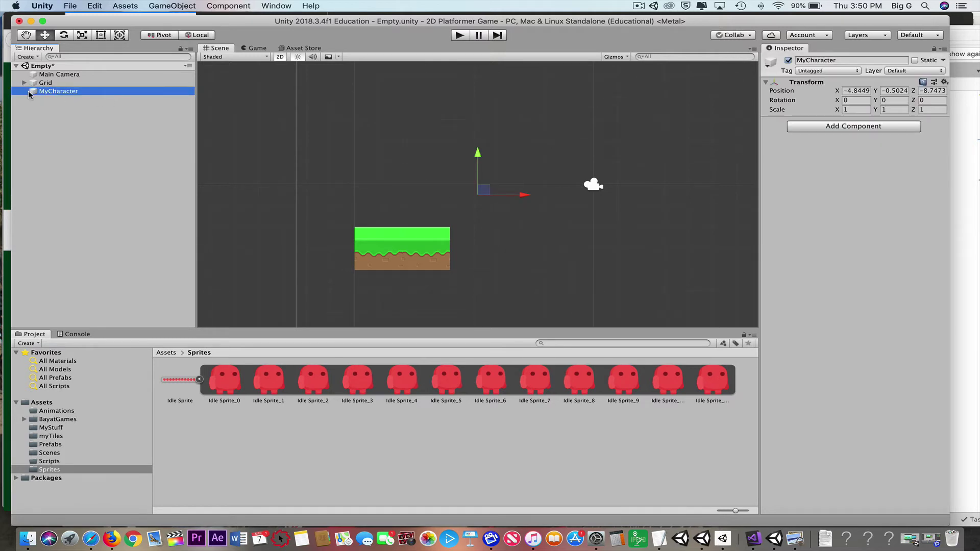
{"action": "left_click", "coordinate": [831, 127]}
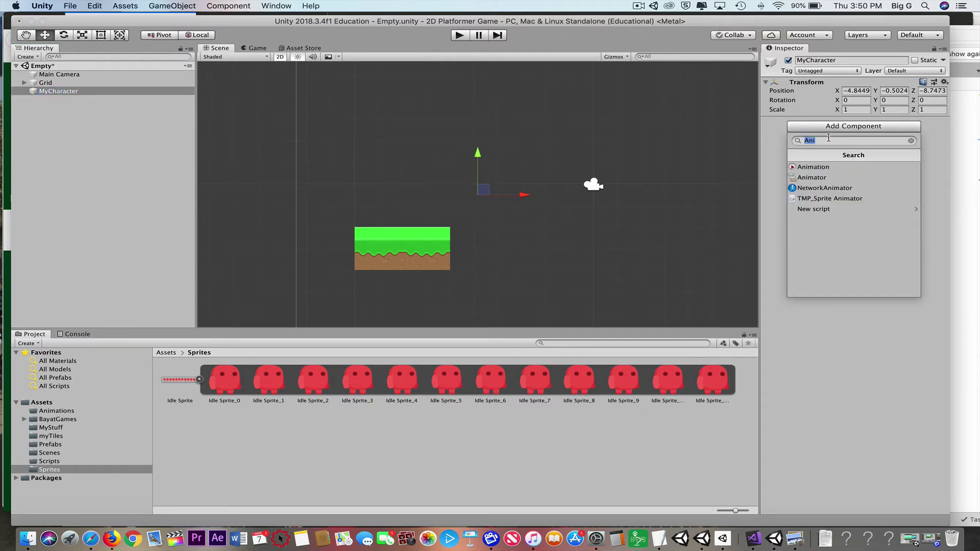
{"action": "key", "text": "BackSpace"}
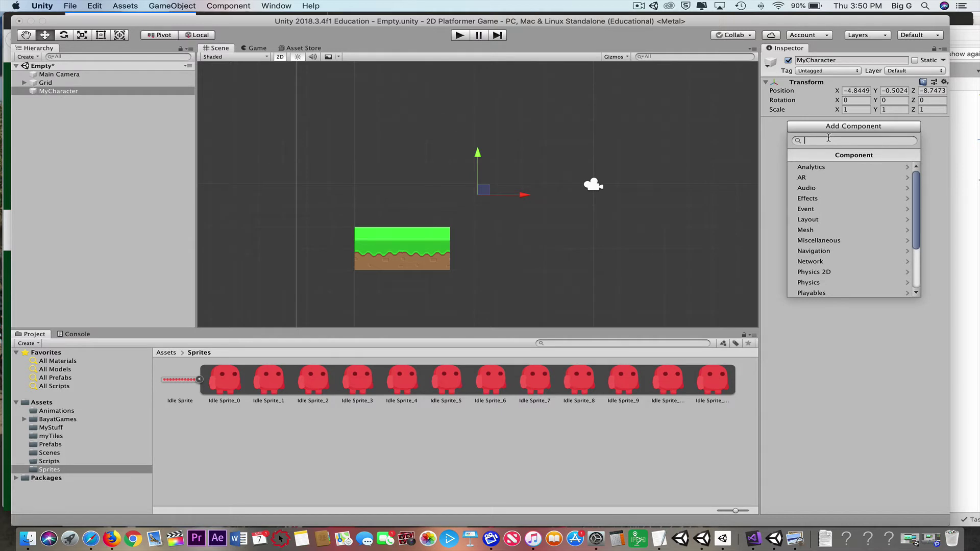
{"action": "type", "text": "spr"}
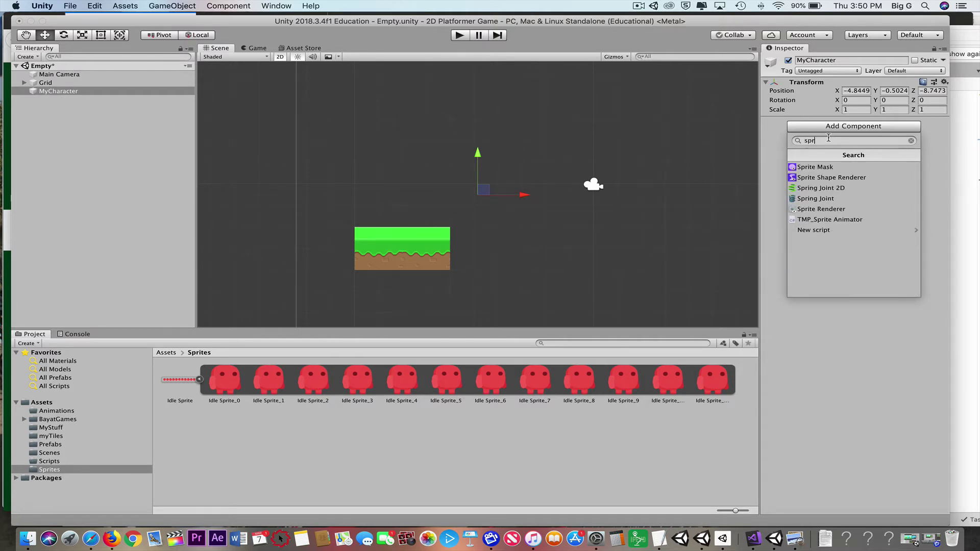
{"action": "left_click", "coordinate": [827, 208]}
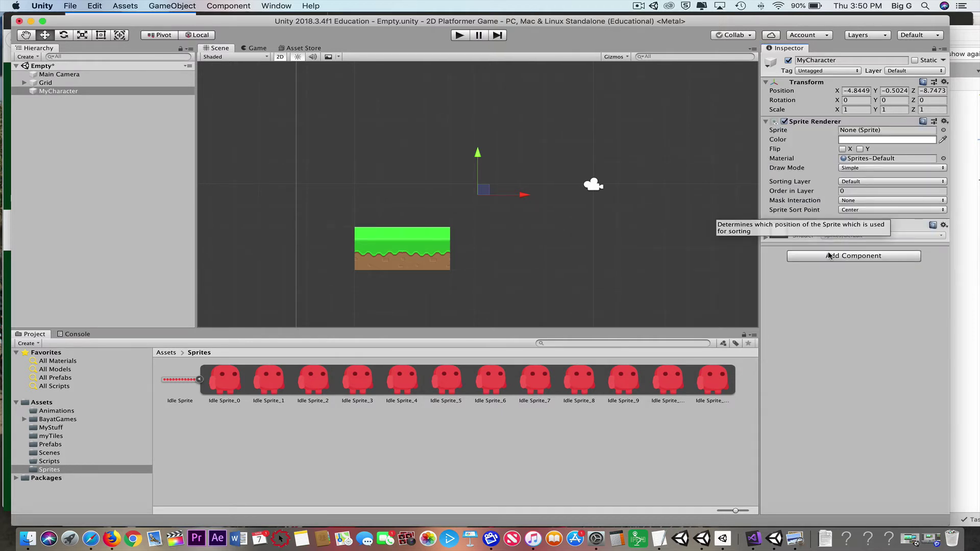
Reset MyCharacter's Transform and assign Idle Sprite_0 as the sprite of its Sprite Renderer.
{"action": "right_click", "coordinate": [799, 85]}
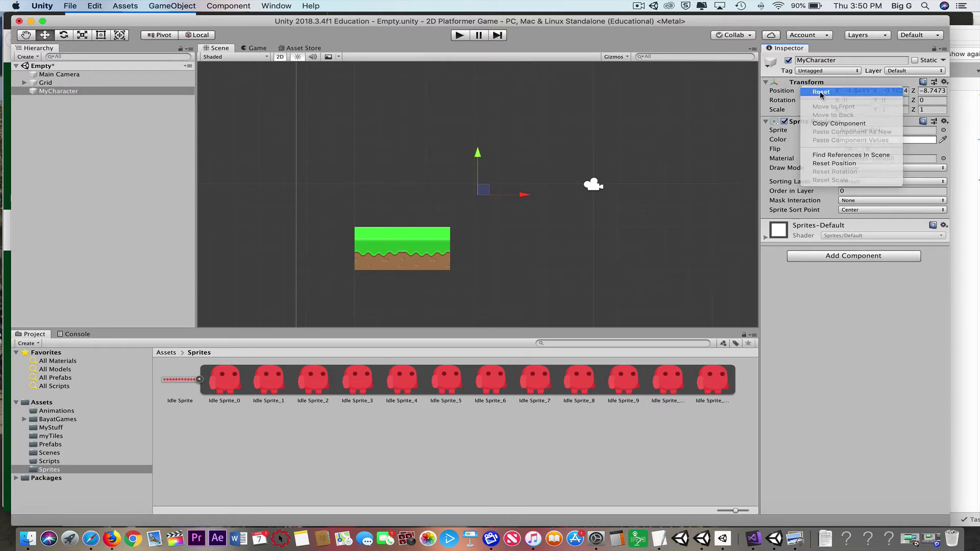
{"action": "left_click", "coordinate": [821, 92]}
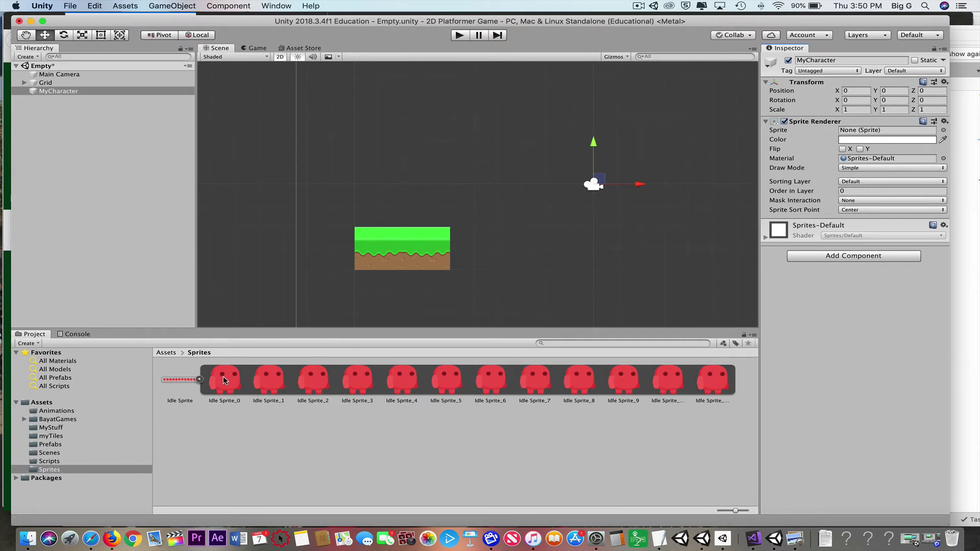
{"action": "left_click_drag", "start_coordinate": [223, 379], "coordinate": [858, 131]}
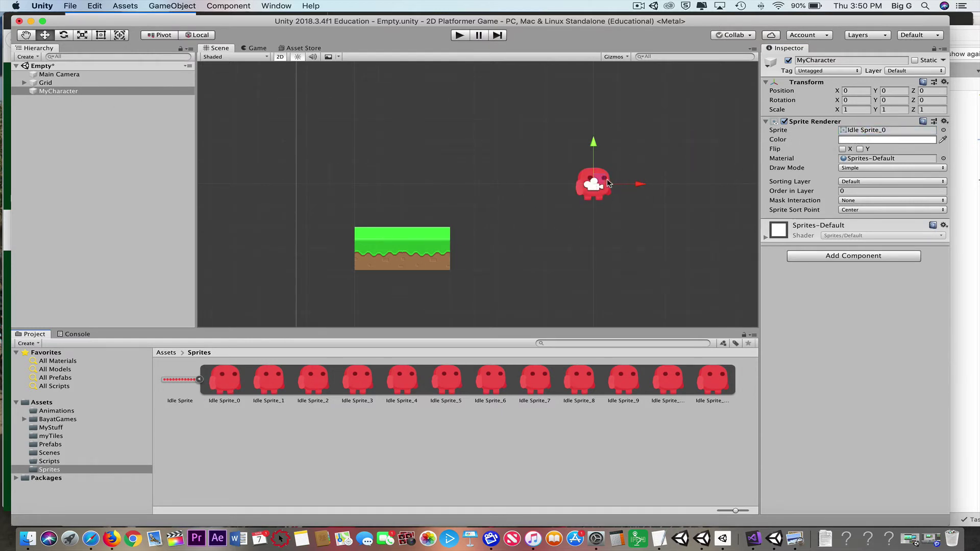
Move MyCharacter onto the grass platform at about X -7.2, Y -1.46 and set its Order in Layer to 1.
{"action": "left_click_drag", "start_coordinate": [602, 183], "coordinate": [431, 214]}
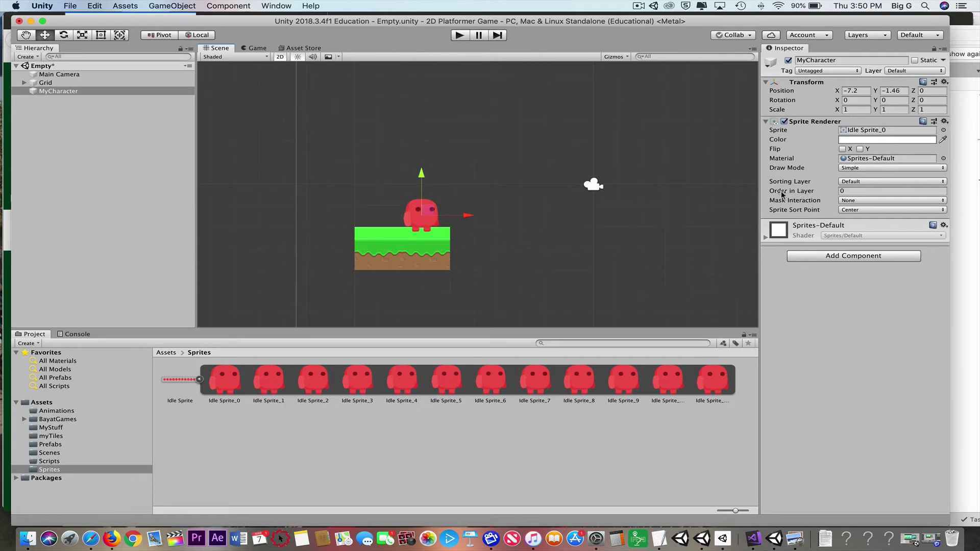
{"action": "left_click", "coordinate": [843, 191]}
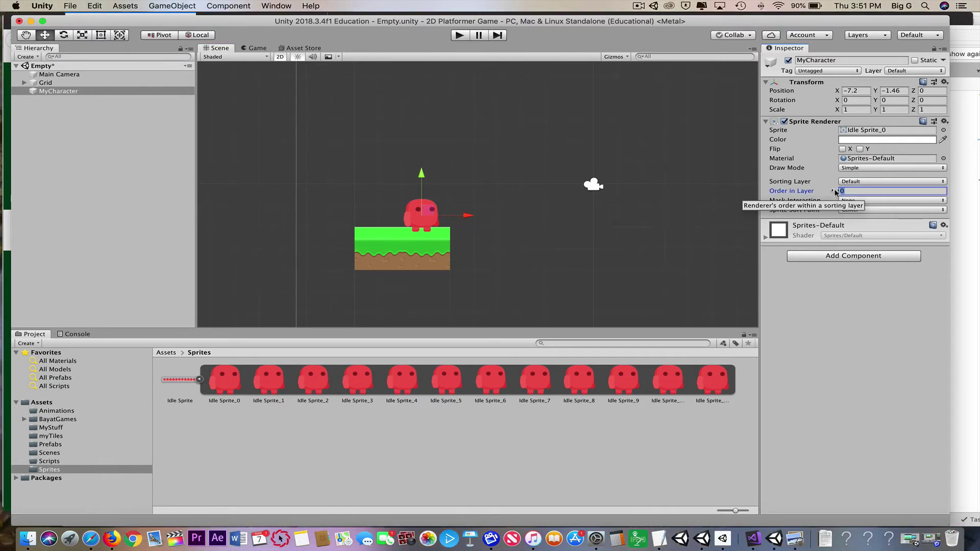
{"action": "left_click", "coordinate": [866, 299]}
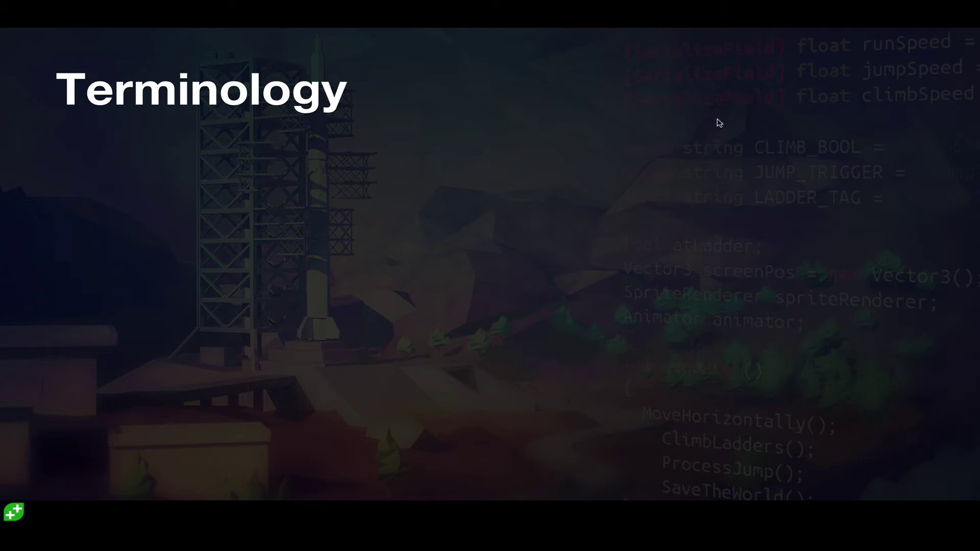
{"action": "left_click", "coordinate": [672, 106]}
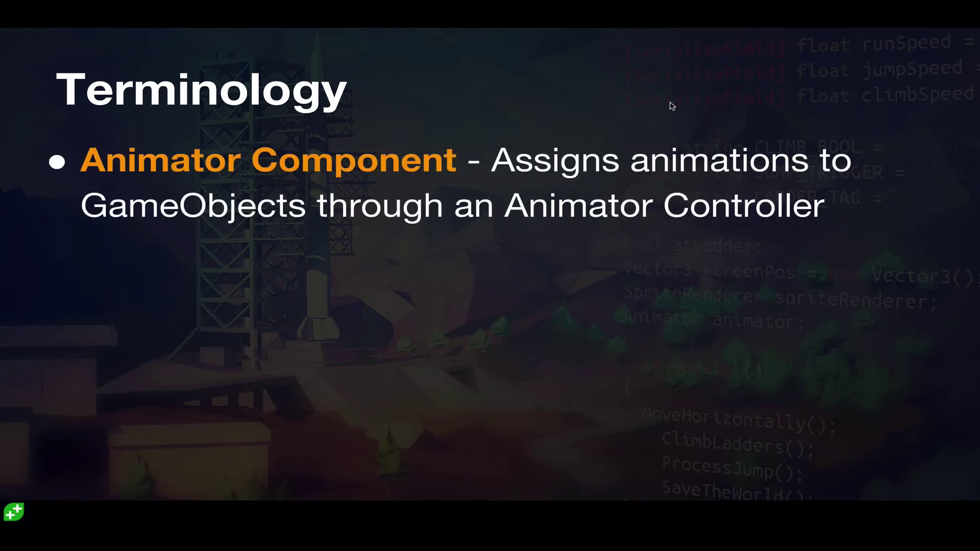
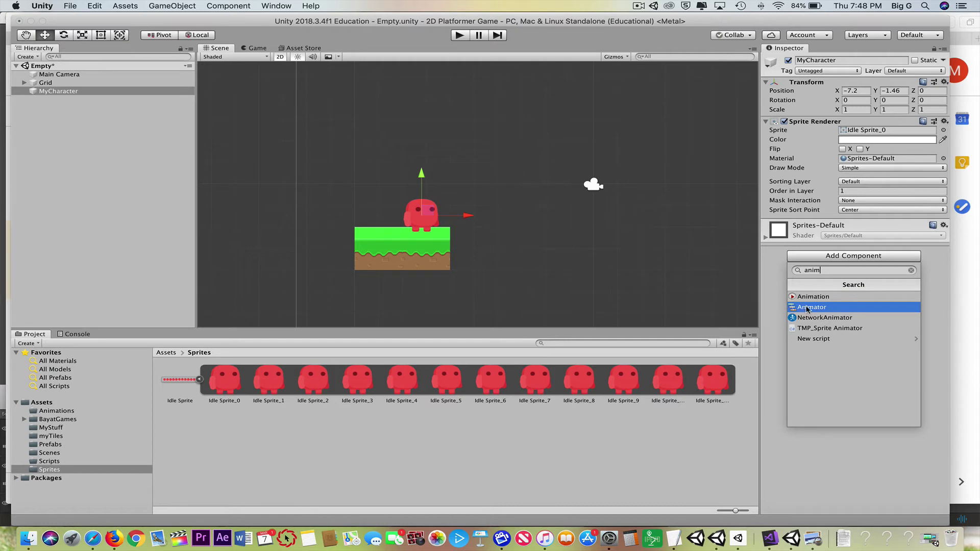
Add an Animator component to MyCharacter and open the Animation window.
{"action": "left_click", "coordinate": [810, 308]}
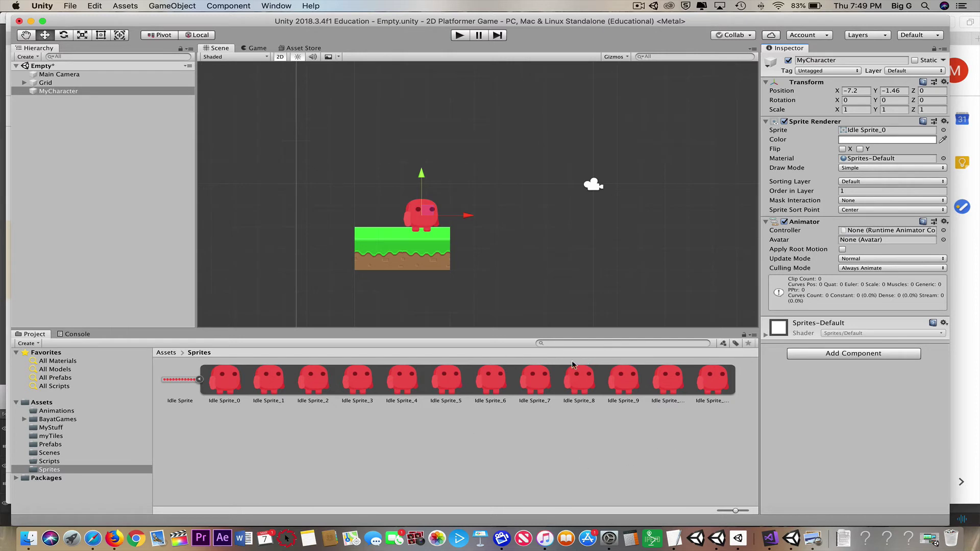
{"action": "left_click", "coordinate": [278, 4]}
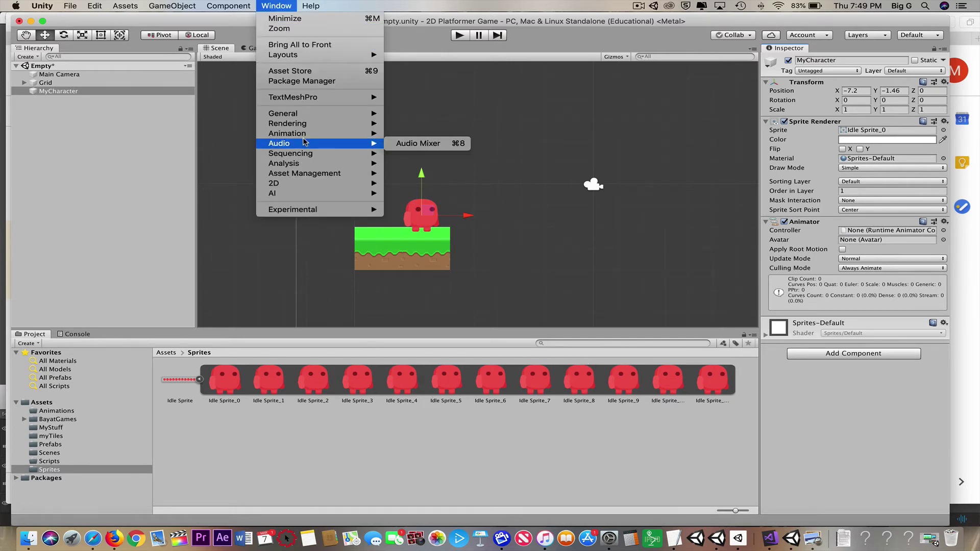
{"action": "mouse_move", "coordinate": [304, 138]}
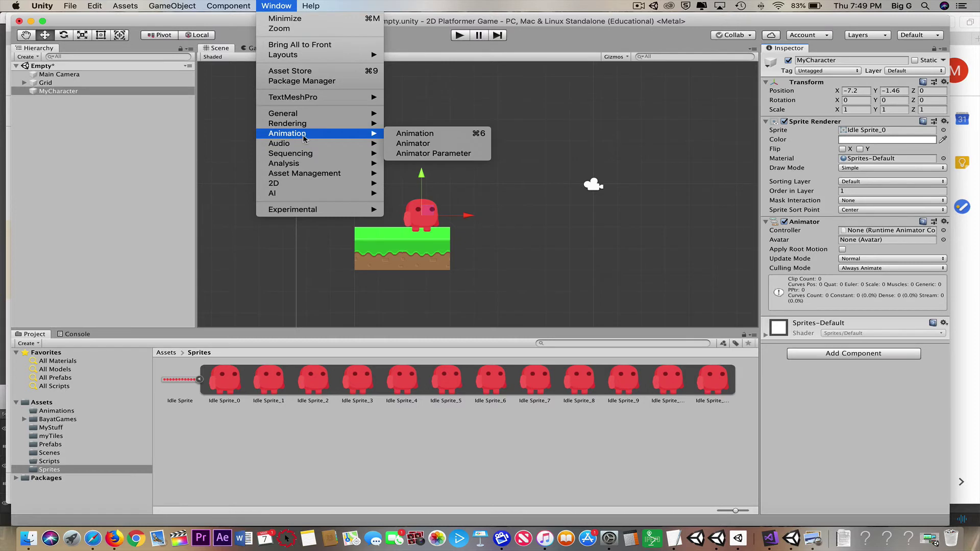
{"action": "left_click", "coordinate": [438, 137]}
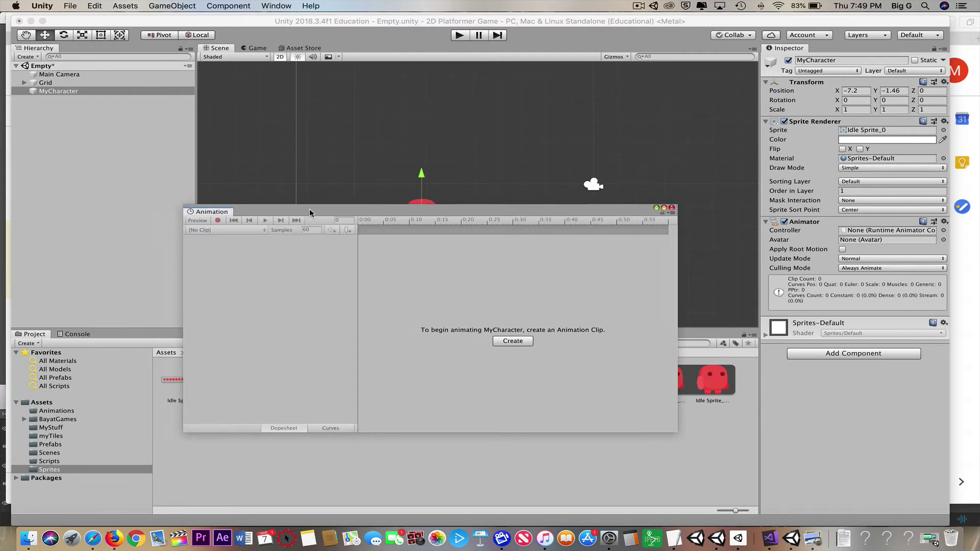
Dock the Animation window beside the Project window and enlarge it to share the lower area about equally.
{"action": "left_click_drag", "start_coordinate": [309, 210], "coordinate": [388, 338]}
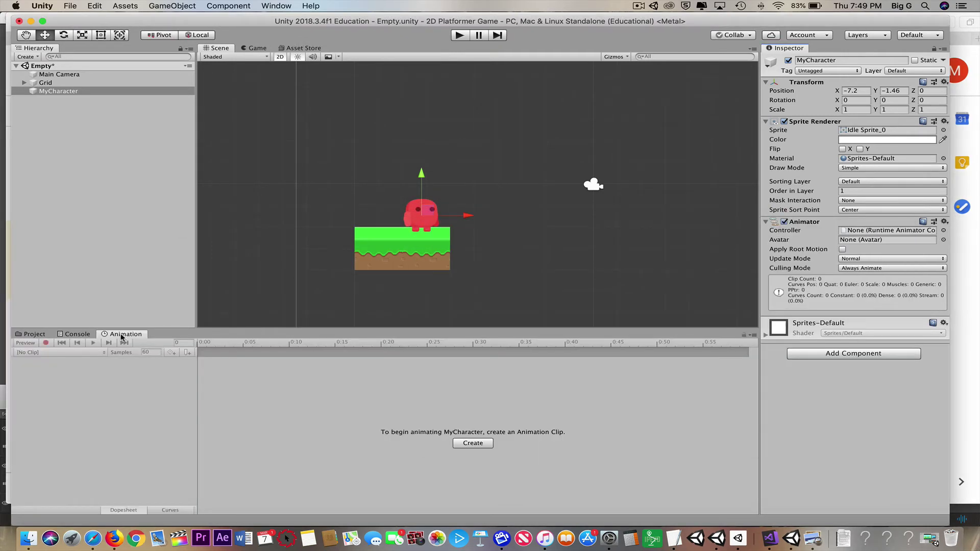
{"action": "left_click_drag", "start_coordinate": [123, 335], "coordinate": [663, 432]}
{"action": "left_click_drag", "start_coordinate": [510, 391], "coordinate": [359, 391]}
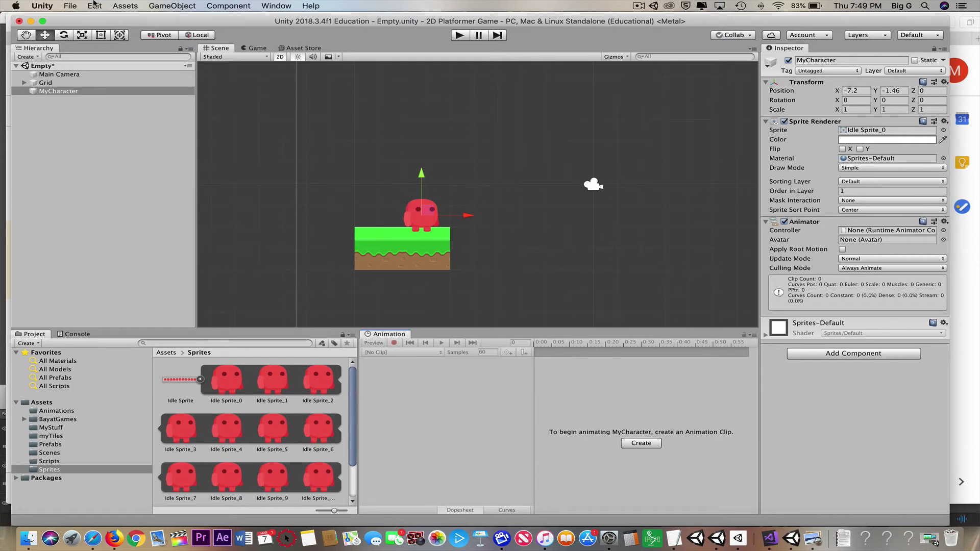
Open the Animator window, dock it together with the Animation window, and bring Animation to the front.
{"action": "left_click", "coordinate": [269, 4]}
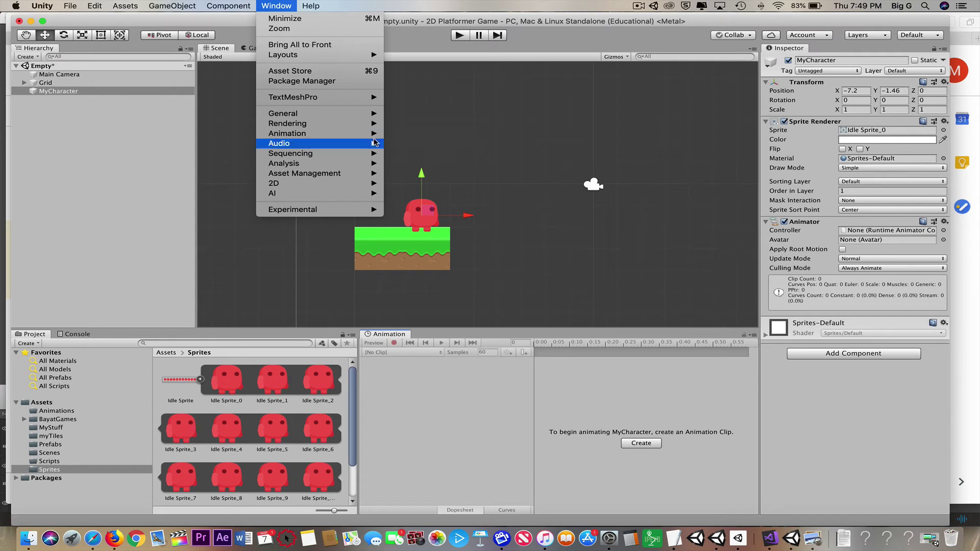
{"action": "mouse_move", "coordinate": [361, 136]}
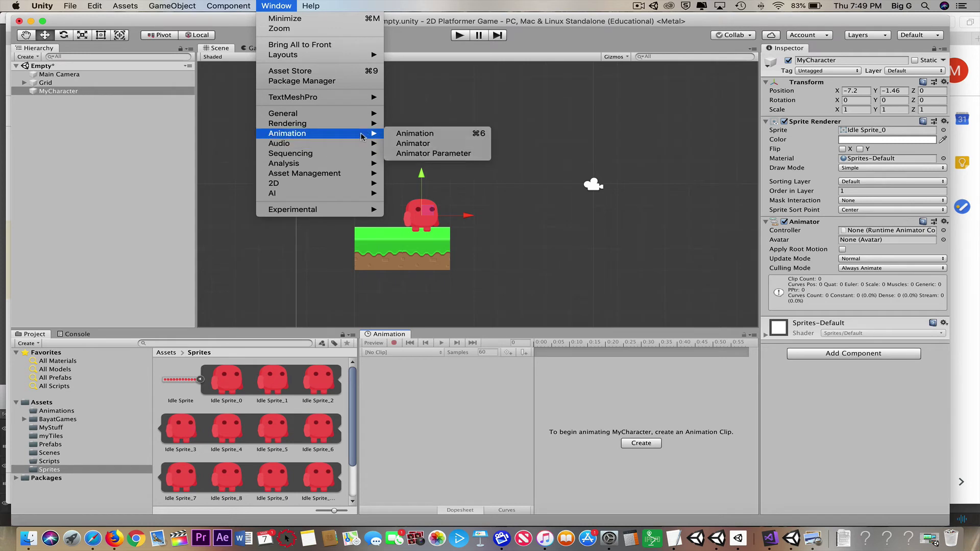
{"action": "left_click", "coordinate": [416, 144]}
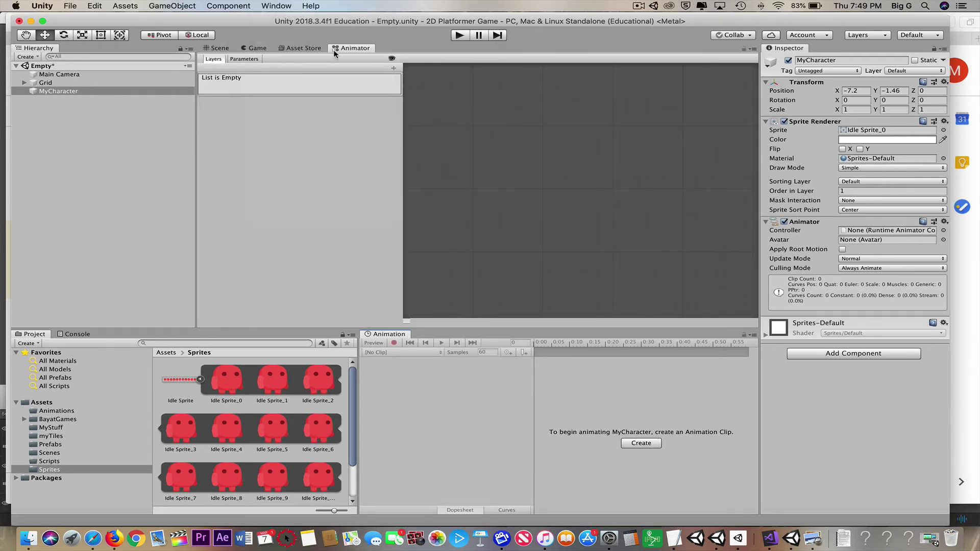
{"action": "left_click_drag", "start_coordinate": [355, 47], "coordinate": [424, 338]}
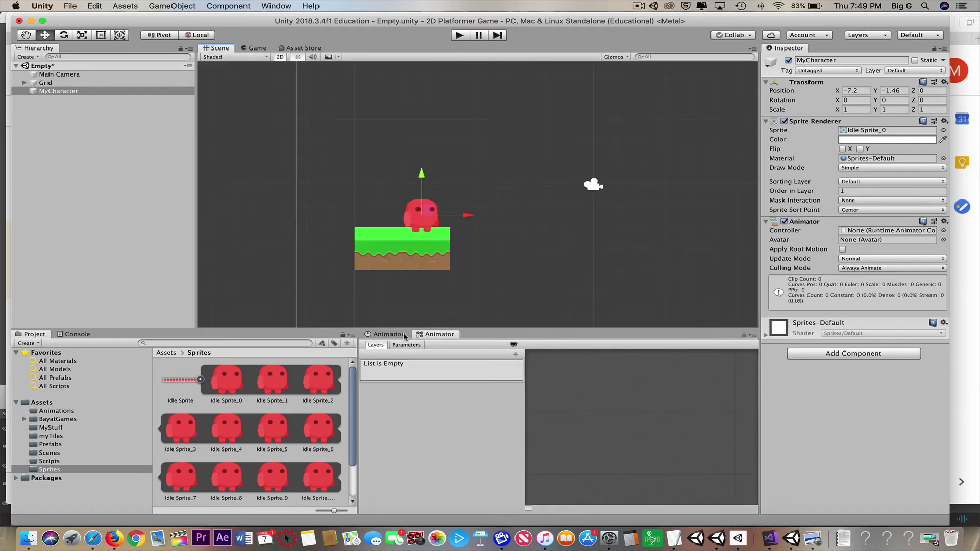
{"action": "left_click", "coordinate": [399, 334]}
{"action": "left_click", "coordinate": [435, 334]}
{"action": "left_click", "coordinate": [398, 334]}
{"action": "left_click", "coordinate": [432, 335]}
{"action": "left_click", "coordinate": [388, 335]}
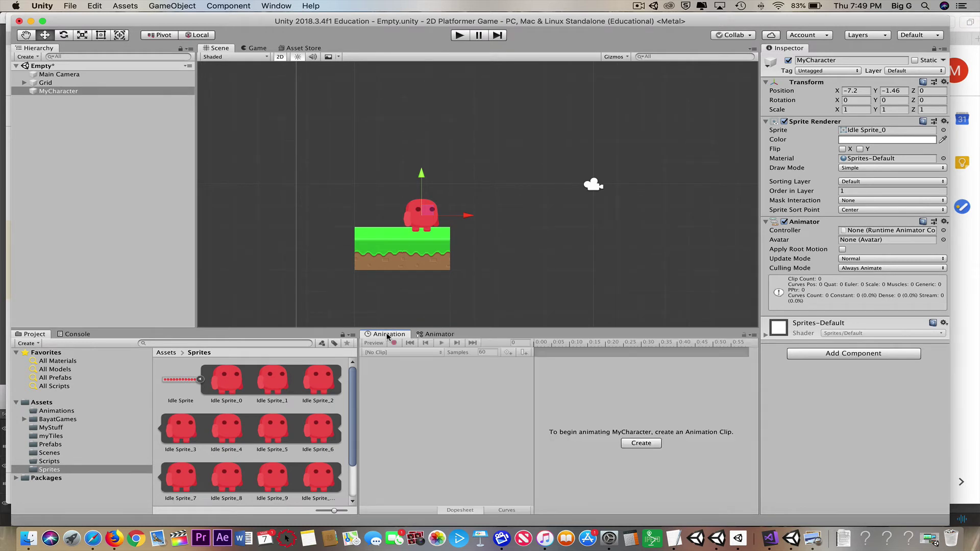
Widen the Animation window slightly and select all twelve Idle Sprite frames, starting from Idle Sprite_0.
{"action": "left_click_drag", "start_coordinate": [358, 377], "coordinate": [344, 377]}
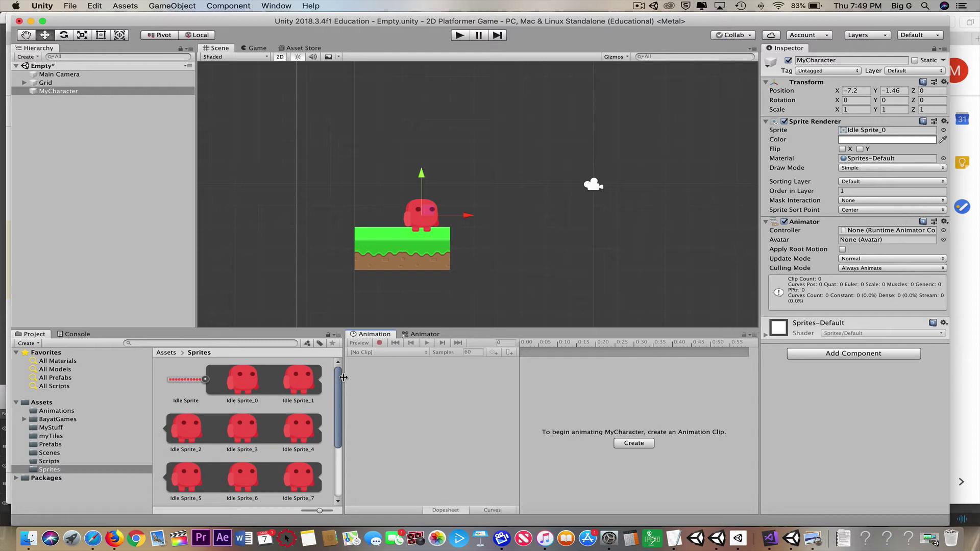
{"action": "left_click", "coordinate": [204, 379]}
{"action": "left_click", "coordinate": [205, 379]}
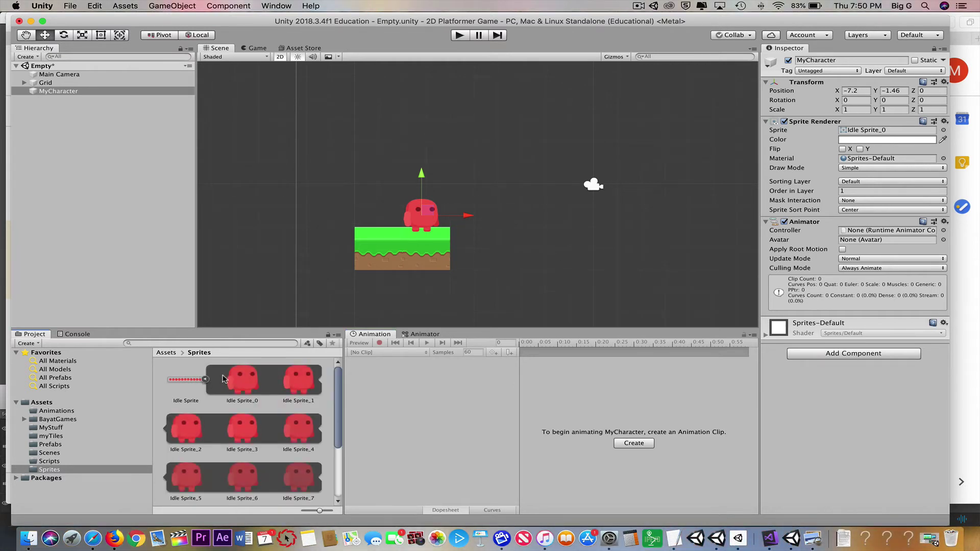
{"action": "scroll", "coordinate": [233, 391], "scroll_direction": "down", "scroll_amount": 4}
{"action": "scroll", "coordinate": [233, 391], "scroll_direction": "up", "scroll_amount": 4}
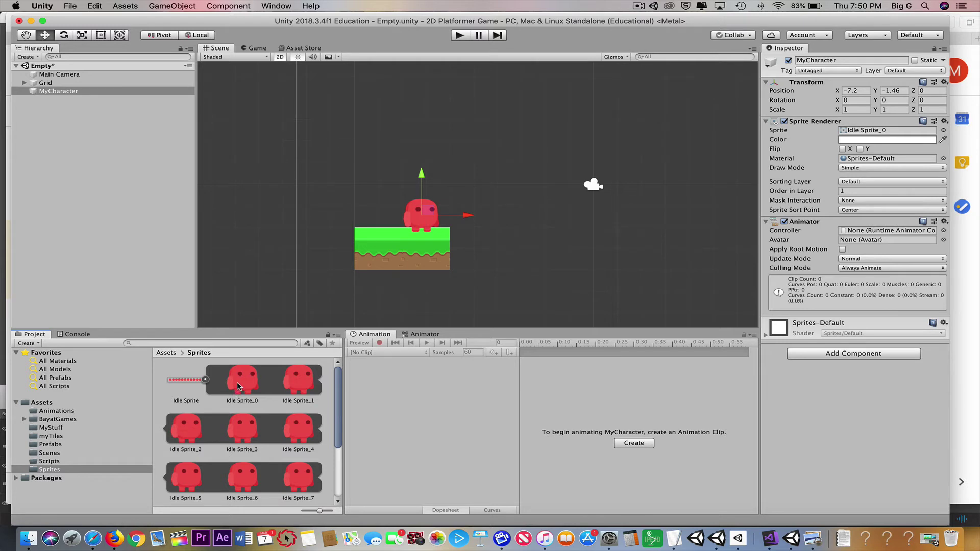
{"action": "left_click", "coordinate": [237, 383]}
{"action": "scroll", "coordinate": [237, 382], "scroll_direction": "down", "scroll_amount": 4}
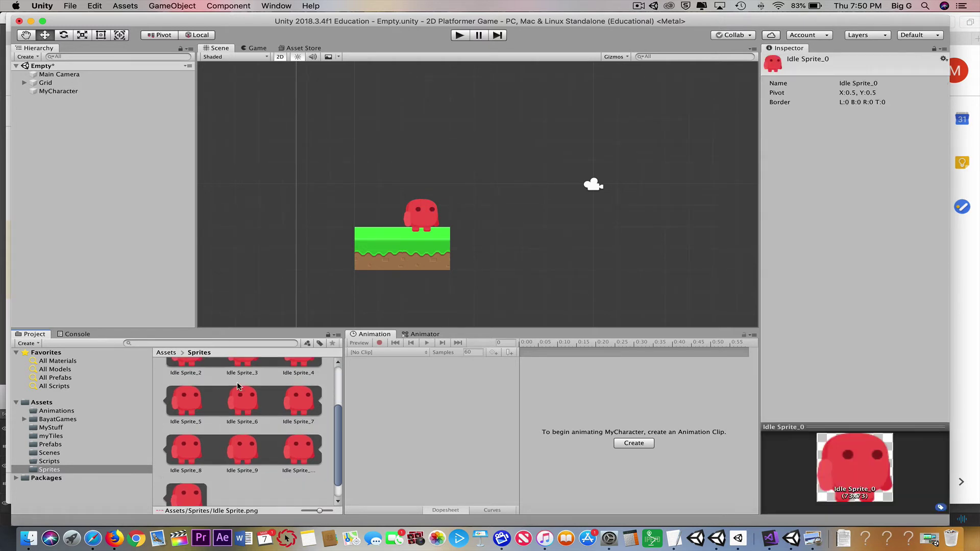
{"action": "left_click", "coordinate": [183, 476], "text": "shift"}
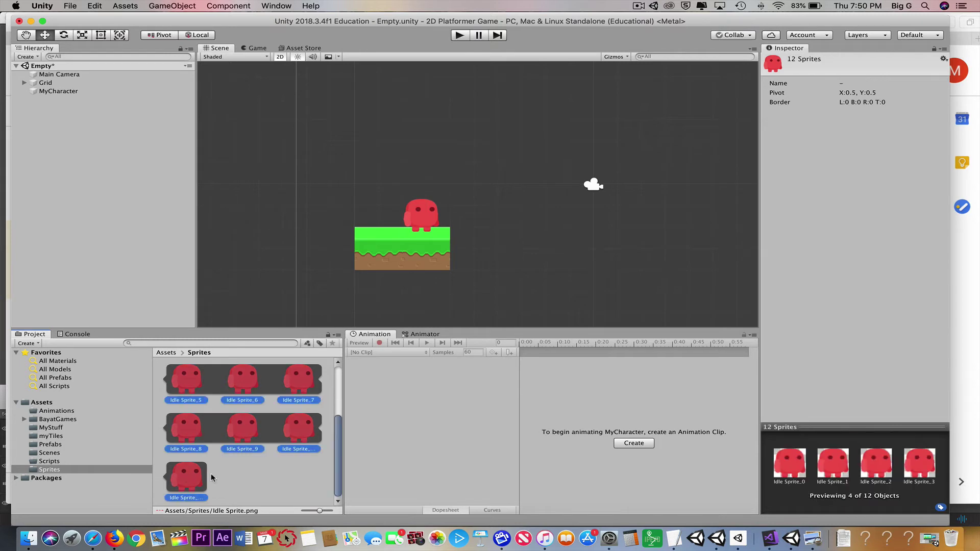
{"action": "scroll", "coordinate": [228, 473], "scroll_direction": "up", "scroll_amount": 4}
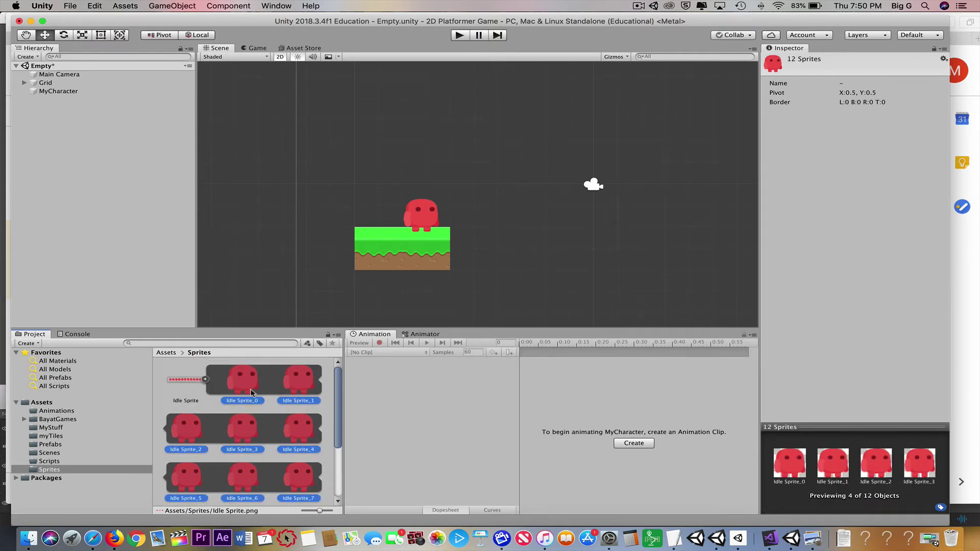
{"action": "scroll", "coordinate": [250, 393], "scroll_direction": "down", "scroll_amount": 3}
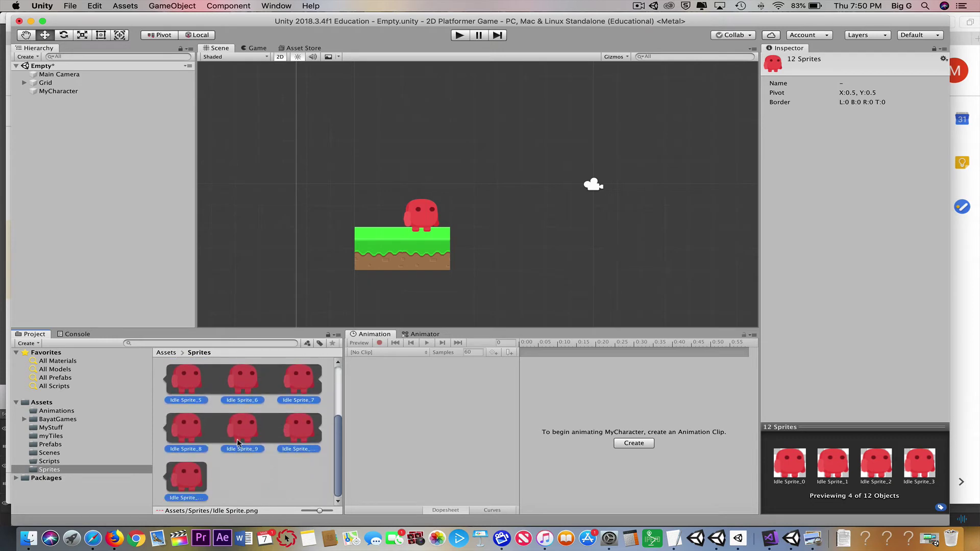
{"action": "scroll", "coordinate": [227, 463], "scroll_direction": "up", "scroll_amount": 3}
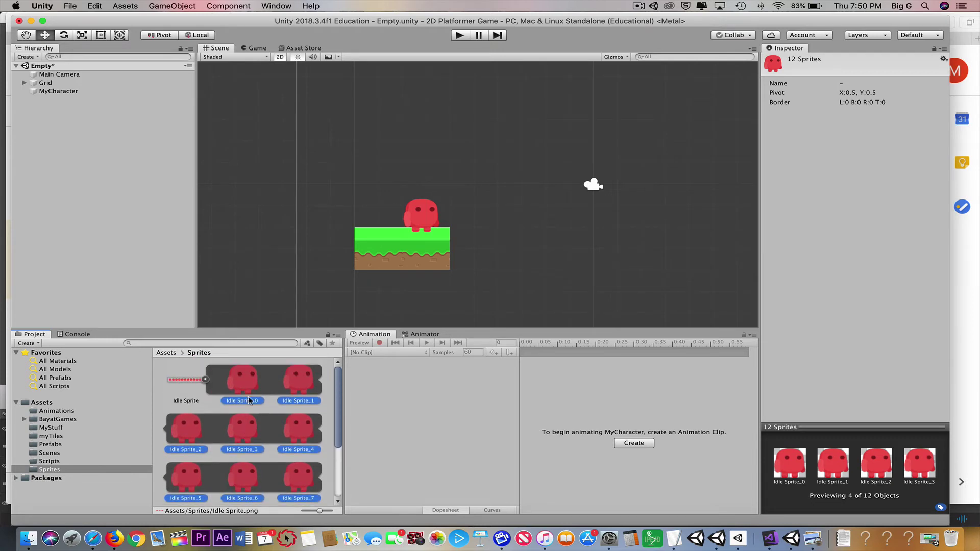
Create a new Animation asset from the selected idle frames in the Sprites folder.
{"action": "right_click", "coordinate": [243, 382]}
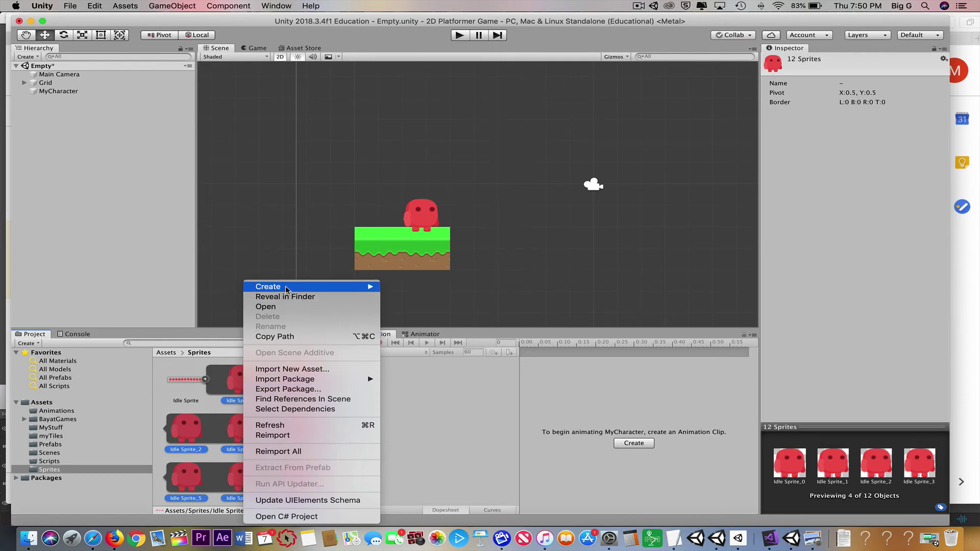
{"action": "mouse_move", "coordinate": [287, 287]}
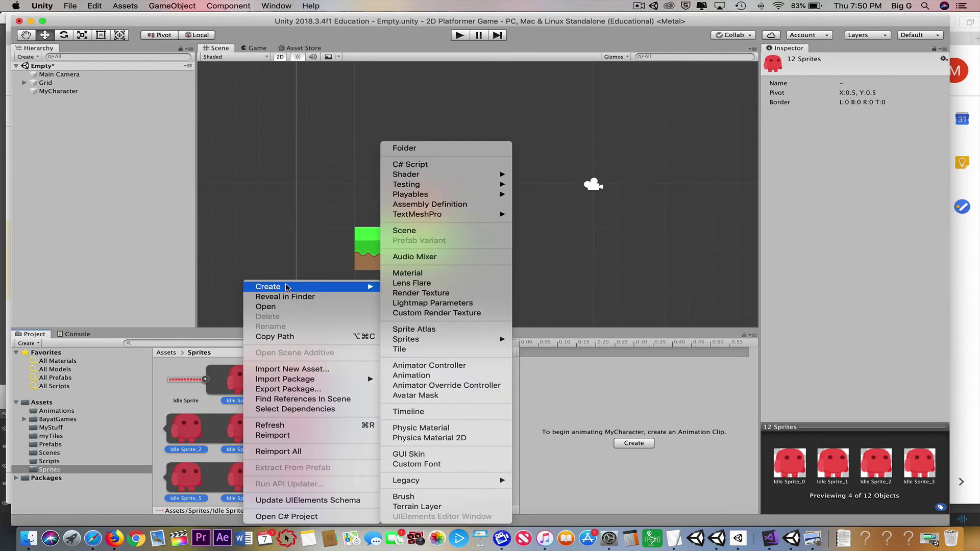
{"action": "left_click", "coordinate": [411, 375]}
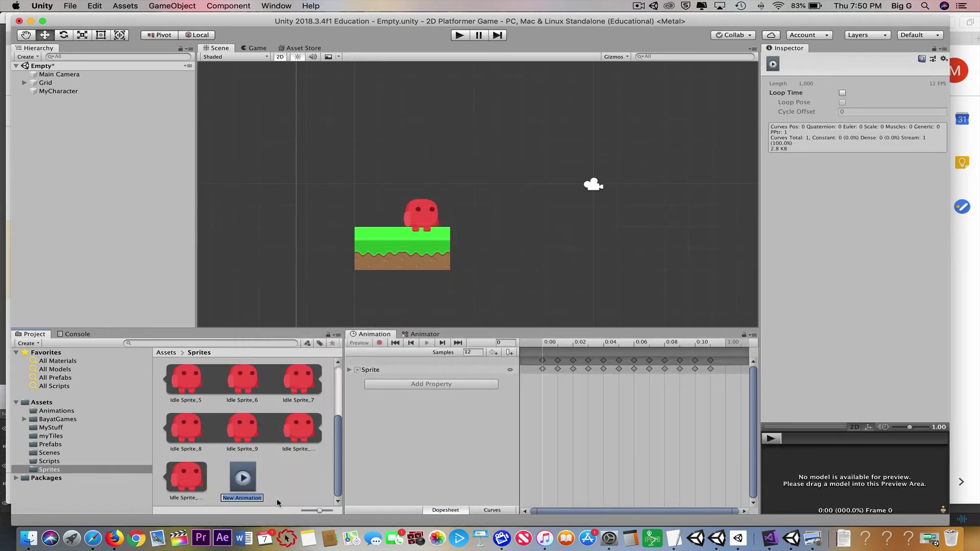
Name the new animation Idle, move it into the Animations folder, and select it there.
{"action": "type", "text": "Idle"}
{"action": "key", "text": "Return"}
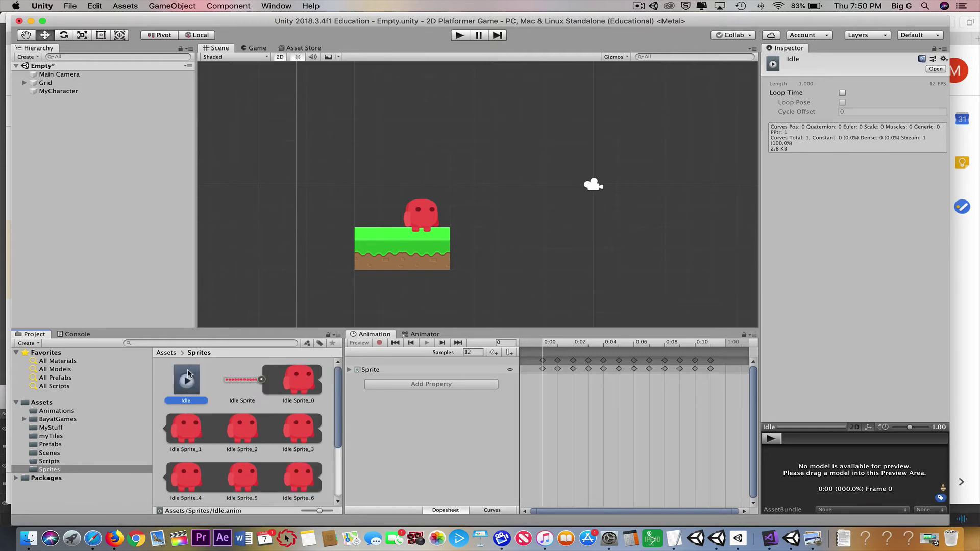
{"action": "left_click_drag", "start_coordinate": [188, 369], "coordinate": [51, 413]}
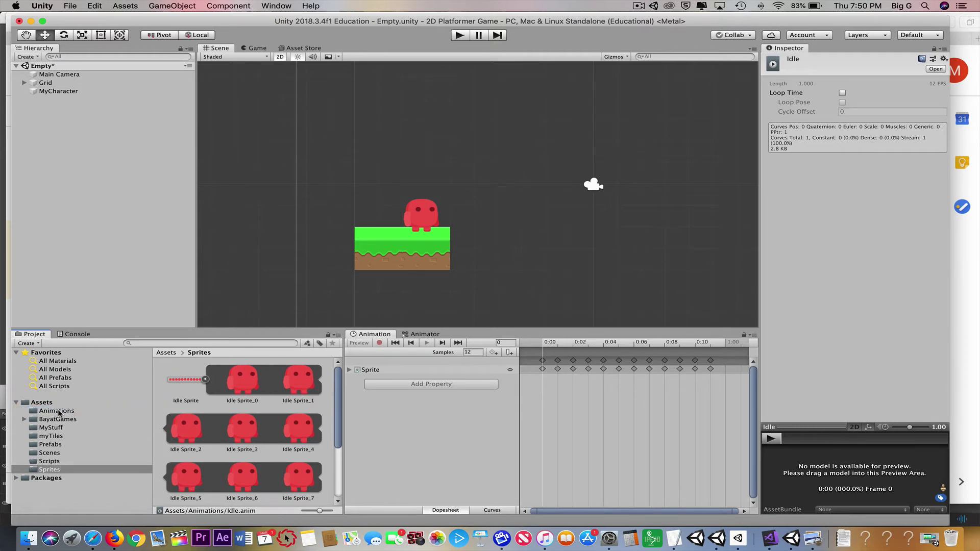
{"action": "left_click", "coordinate": [57, 411]}
{"action": "left_click", "coordinate": [181, 377]}
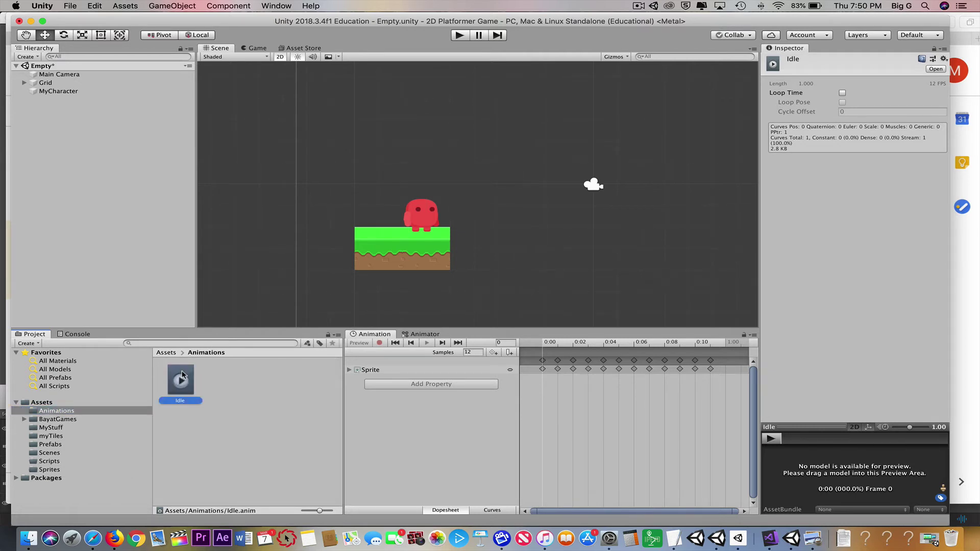
Expand the Idle clip's Sprite track in the Animation window and play the clip's preview.
{"action": "left_click", "coordinate": [377, 333]}
{"action": "left_click", "coordinate": [349, 369]}
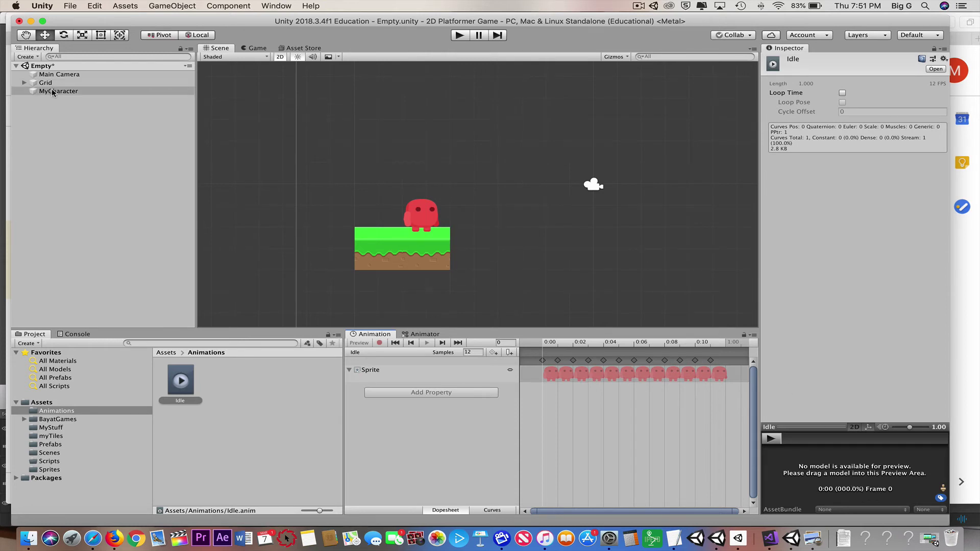
{"action": "left_click", "coordinate": [773, 440]}
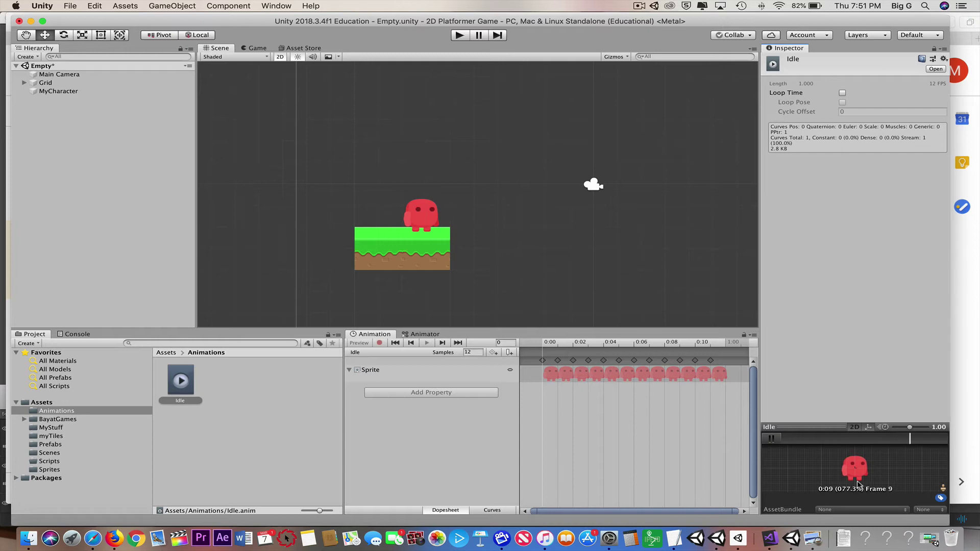
{"action": "left_click", "coordinate": [774, 439]}
{"action": "left_click", "coordinate": [207, 385]}
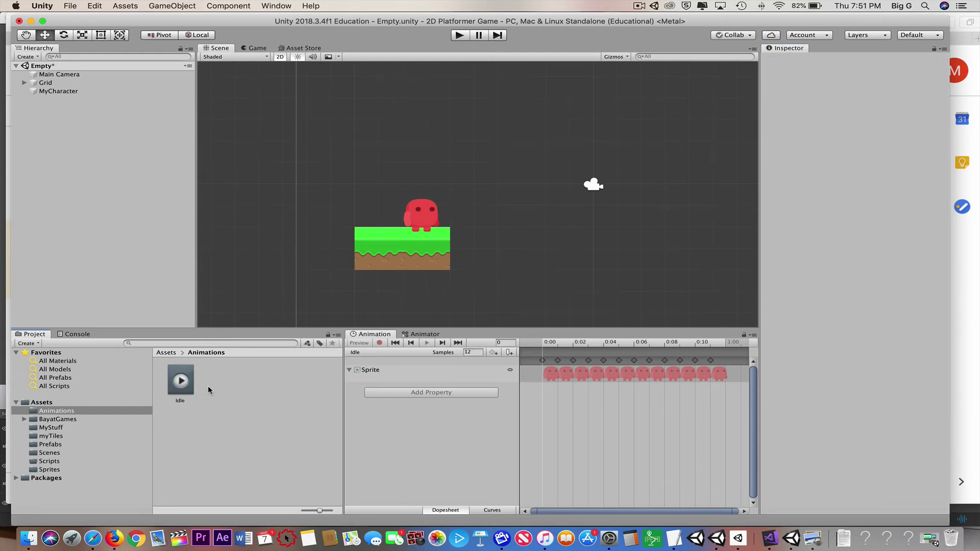
Create an Animator Controller named MyCharacterController in the Animations folder.
{"action": "left_click", "coordinate": [68, 411]}
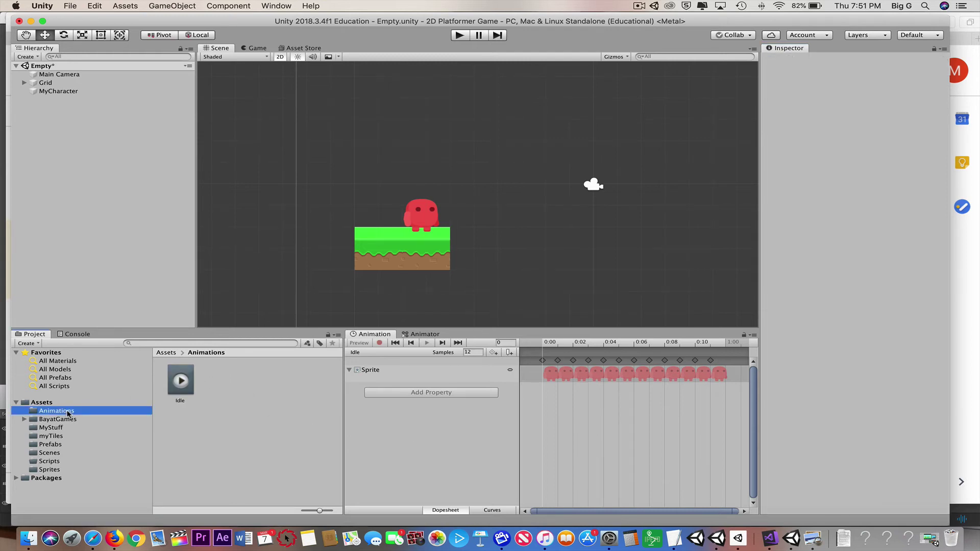
{"action": "right_click", "coordinate": [237, 376]}
{"action": "mouse_move", "coordinate": [301, 287]}
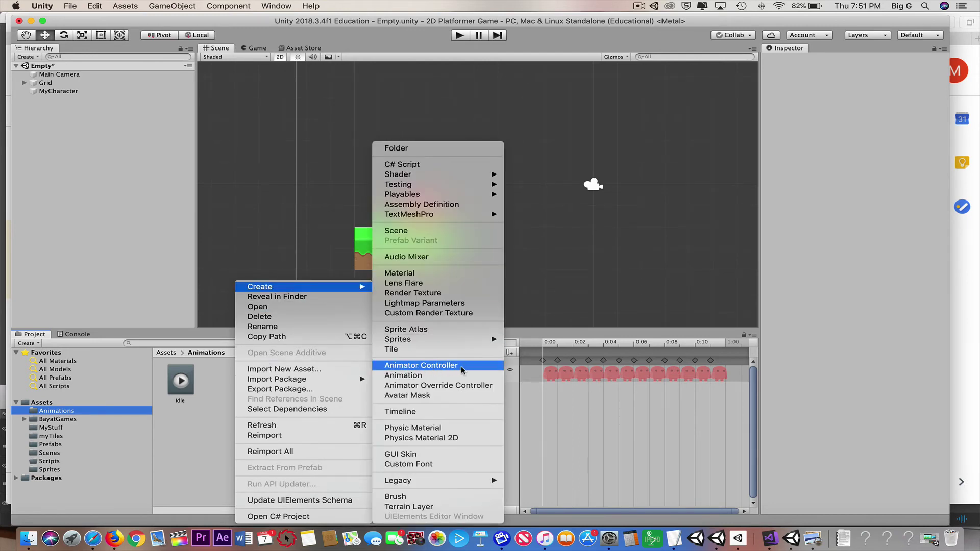
{"action": "left_click", "coordinate": [442, 366]}
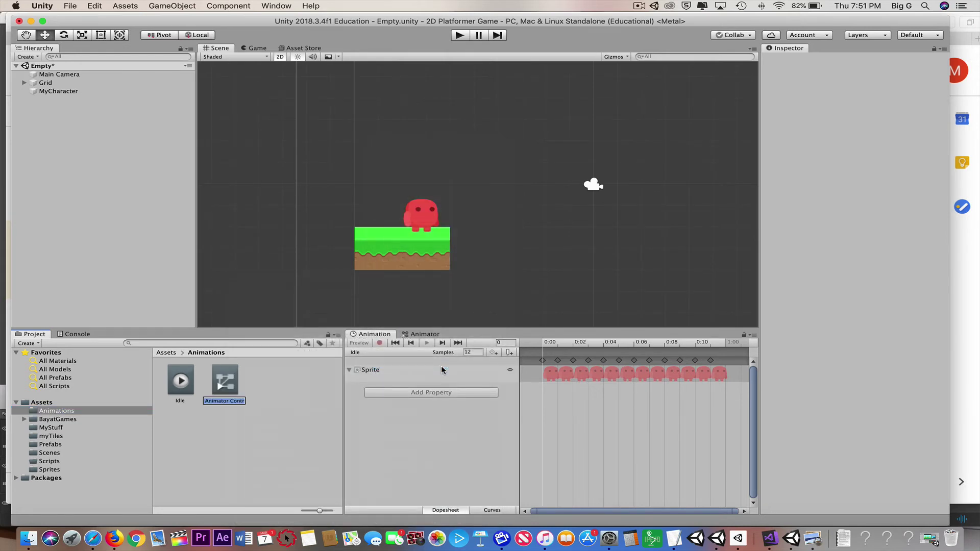
{"action": "type", "text": "M"}
{"action": "type", "text": "yCharact"}
{"action": "type", "text": "er"}
{"action": "type", "text": "Controller"}
{"action": "key", "text": "Return"}
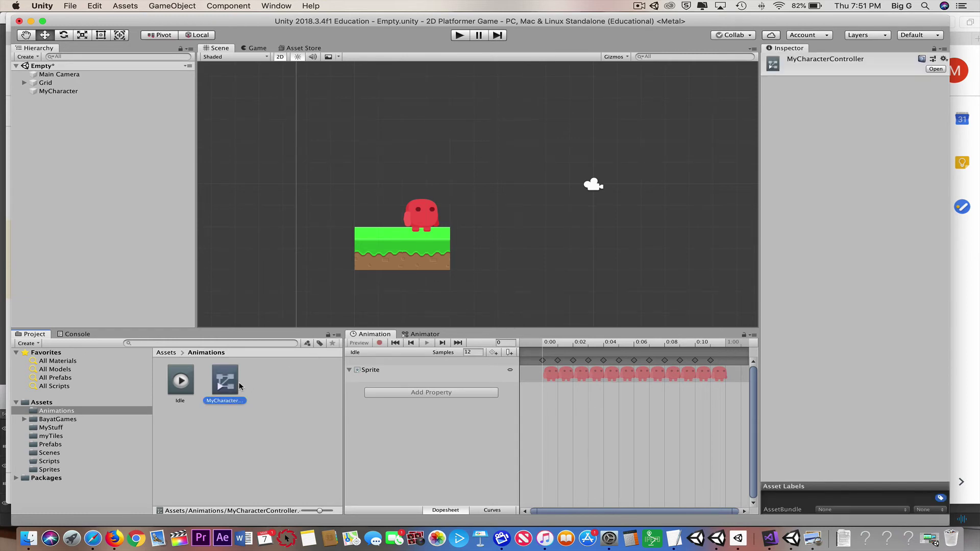
Move the Exit state closer to Any State in the Animator graph and add the Idle clip as a state below it.
{"action": "left_click", "coordinate": [421, 335]}
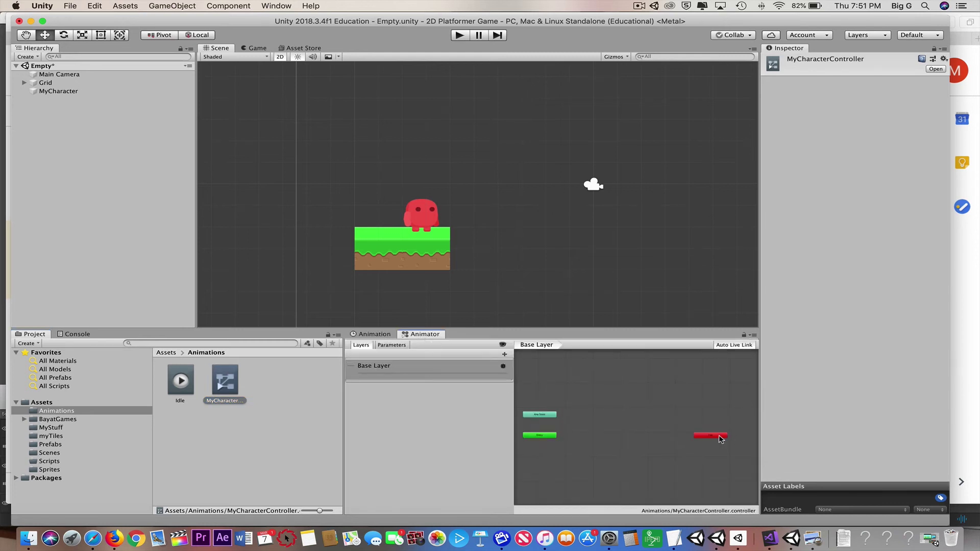
{"action": "left_click_drag", "start_coordinate": [719, 438], "coordinate": [611, 427]}
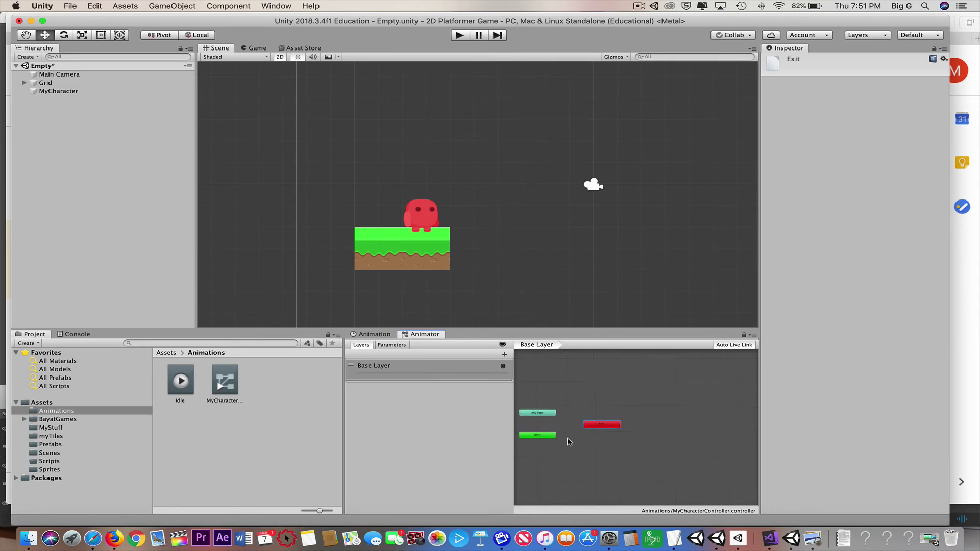
{"action": "scroll", "coordinate": [567, 436], "scroll_direction": "up", "scroll_amount": 5}
{"action": "scroll", "coordinate": [574, 439], "scroll_direction": "down", "scroll_amount": 3}
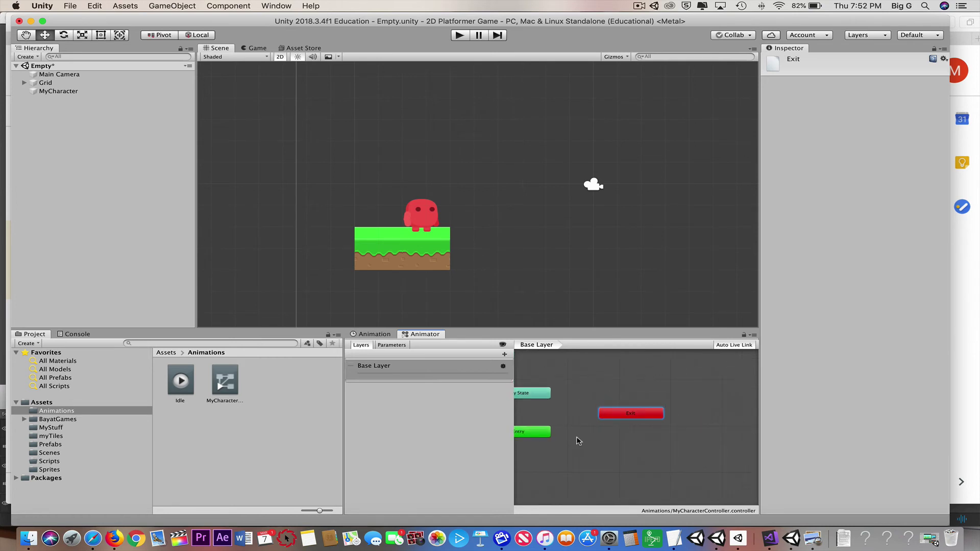
{"action": "scroll", "coordinate": [527, 429], "scroll_direction": "up", "scroll_amount": 2}
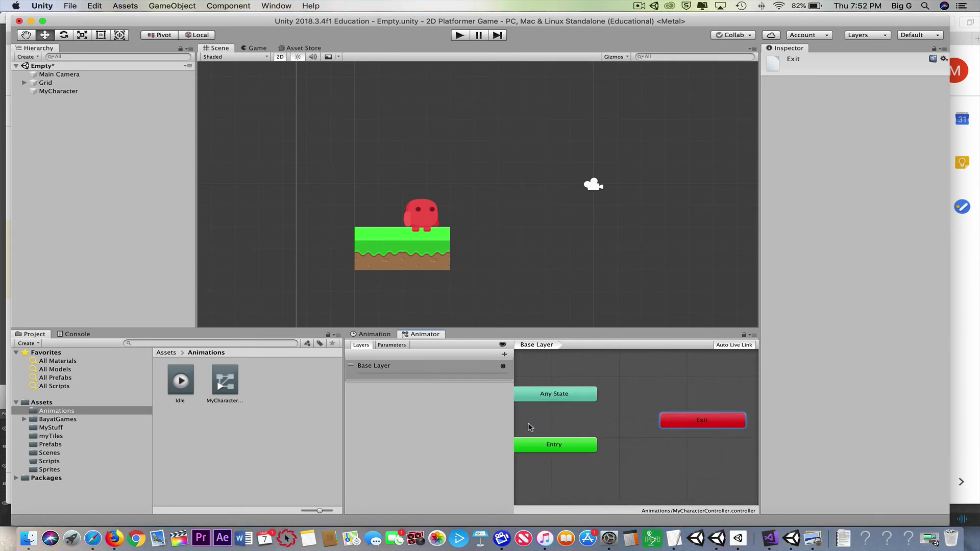
{"action": "scroll", "coordinate": [534, 427], "scroll_direction": "down", "scroll_amount": 2}
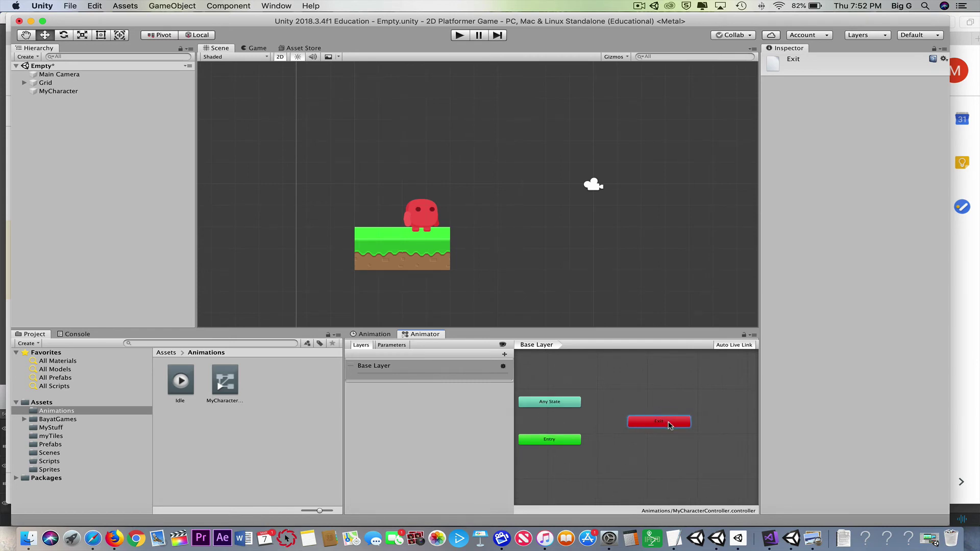
{"action": "left_click_drag", "start_coordinate": [672, 421], "coordinate": [661, 405]}
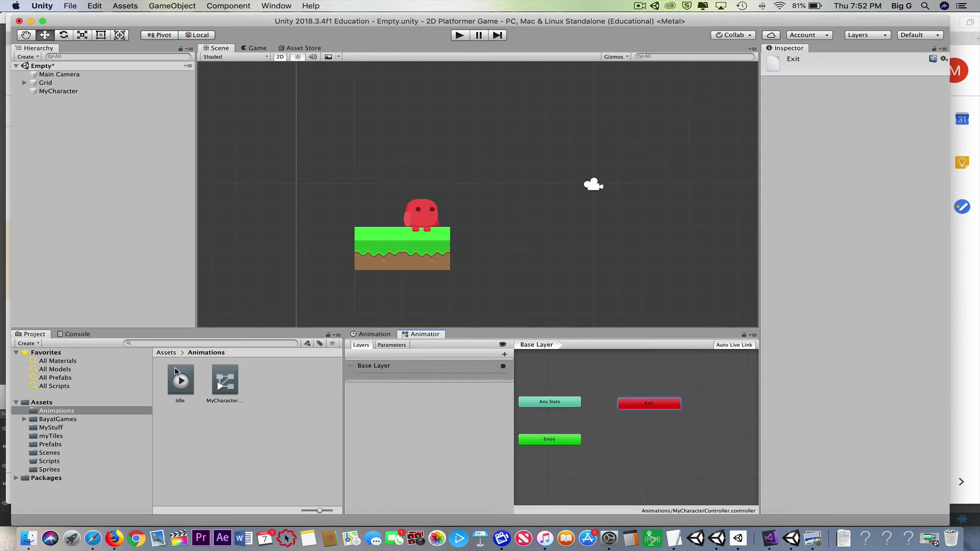
{"action": "left_click_drag", "start_coordinate": [179, 368], "coordinate": [628, 452]}
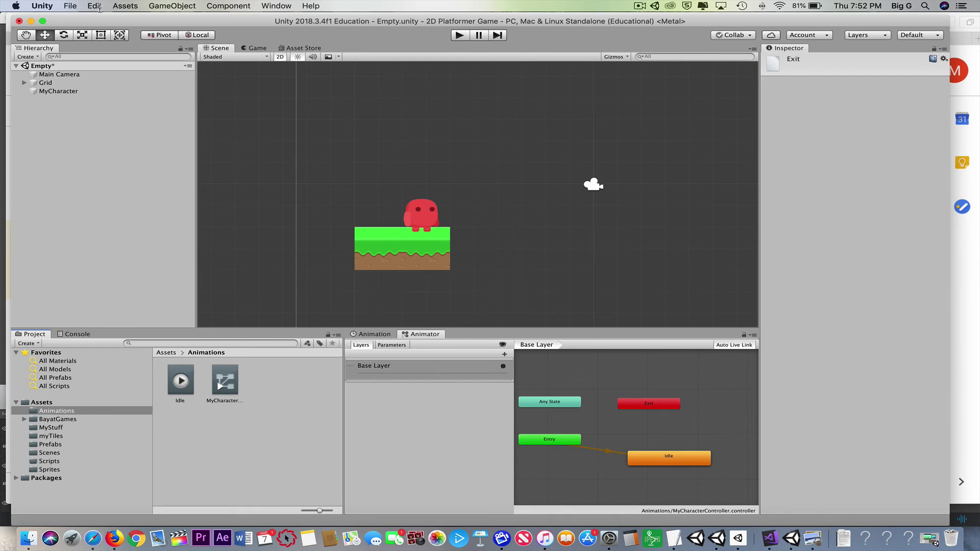
Assign MyCharacterController to the Animator component of MyCharacter and test the idle animation in Play mode.
{"action": "left_click", "coordinate": [51, 92]}
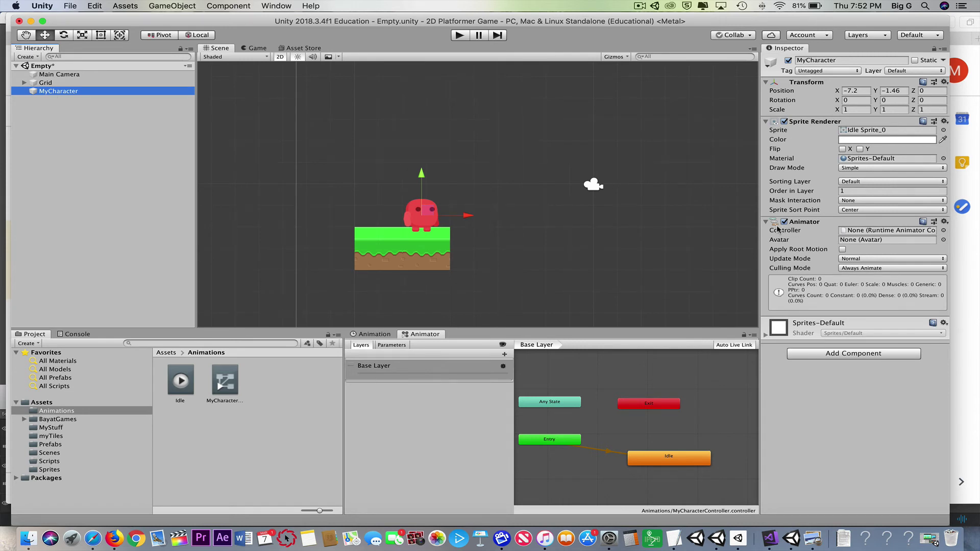
{"action": "left_click_drag", "start_coordinate": [226, 377], "coordinate": [851, 230]}
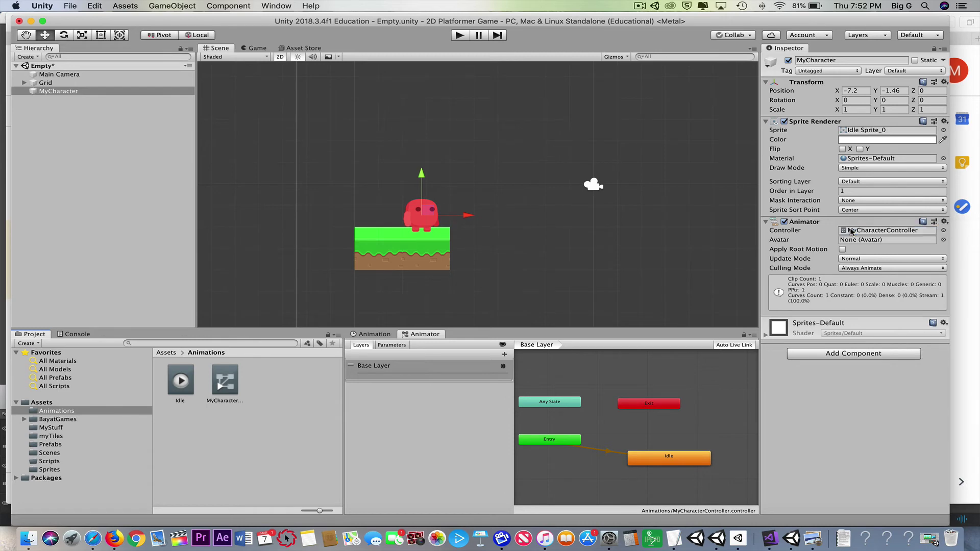
{"action": "left_click", "coordinate": [459, 35]}
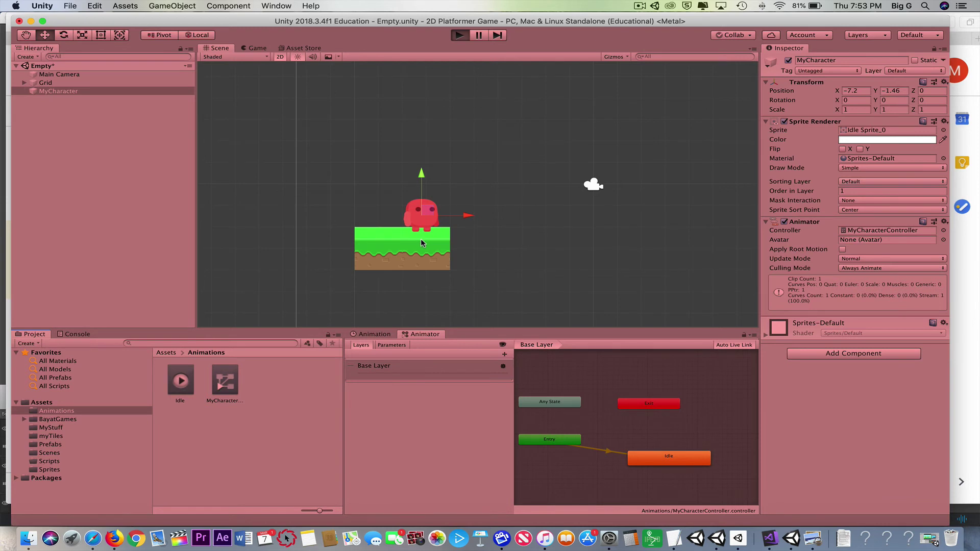
{"action": "key", "text": "super+p"}
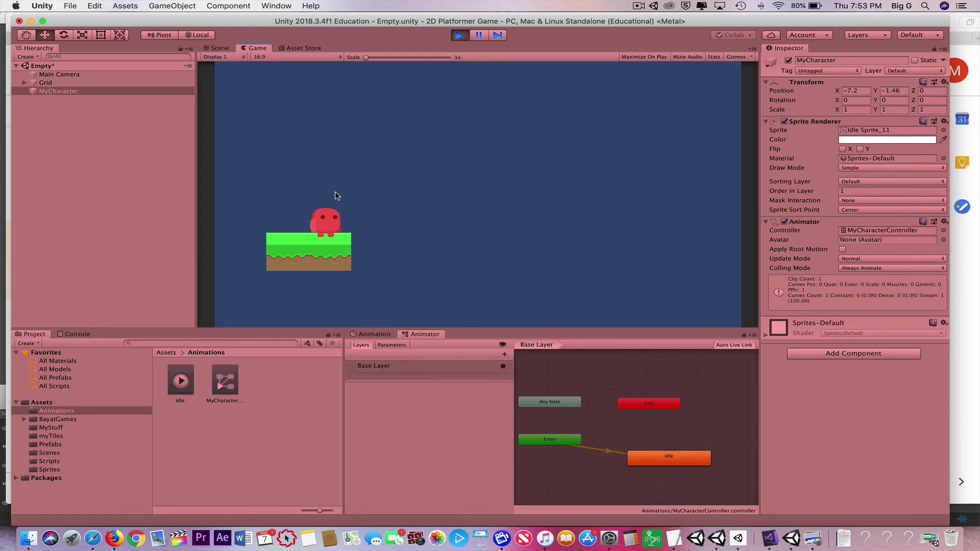
{"action": "left_click", "coordinate": [458, 36]}
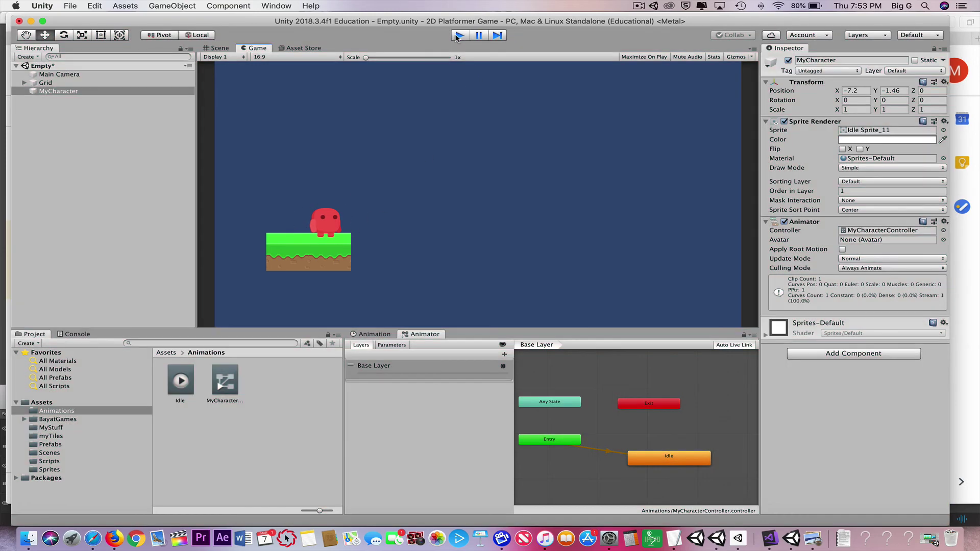
Enable Loop Time on the Idle clip and test the looping animation in Play mode.
{"action": "left_click", "coordinate": [180, 376]}
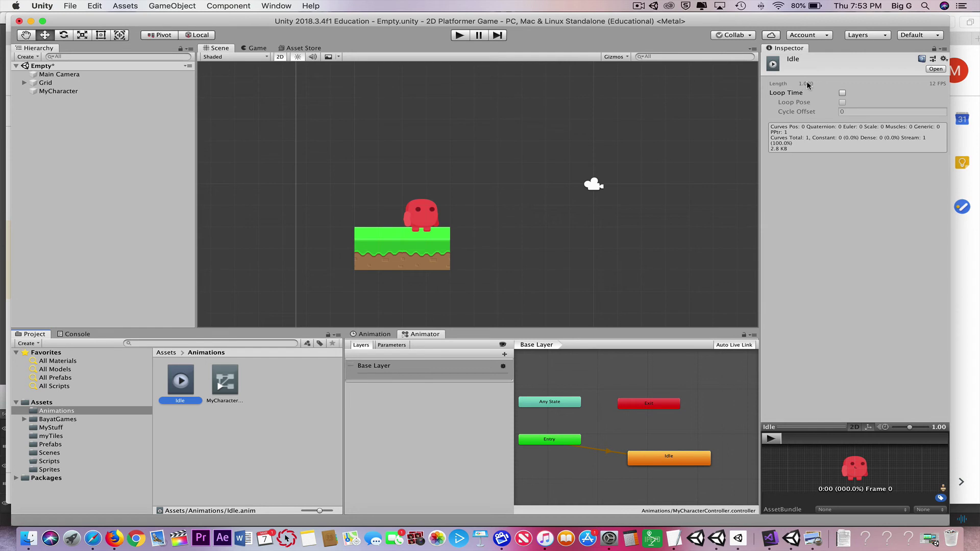
{"action": "left_click", "coordinate": [842, 94]}
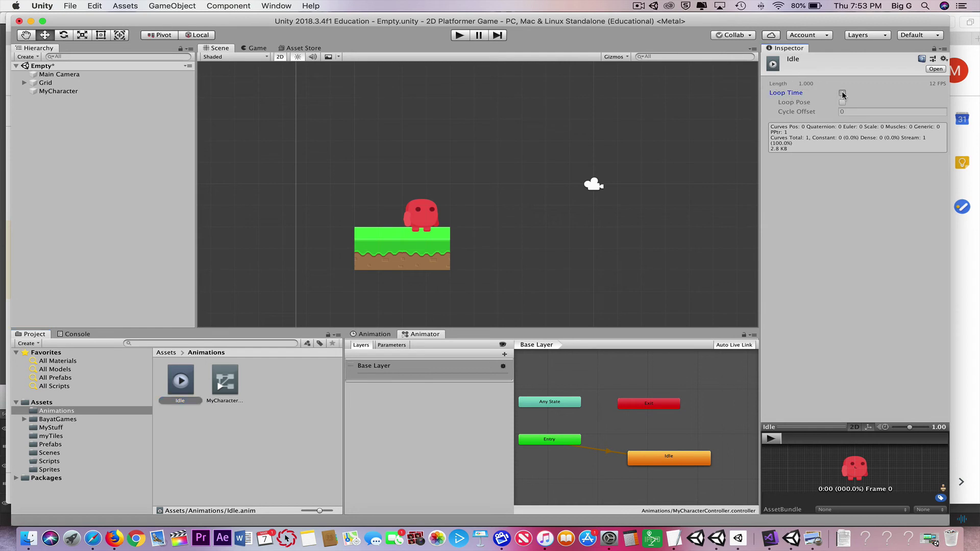
{"action": "left_click", "coordinate": [458, 35]}
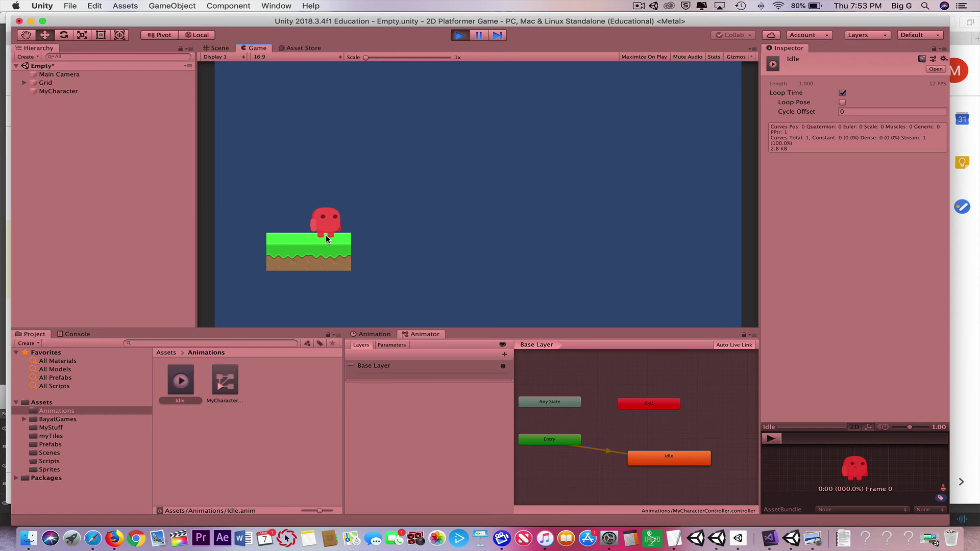
{"action": "left_click", "coordinate": [459, 35]}
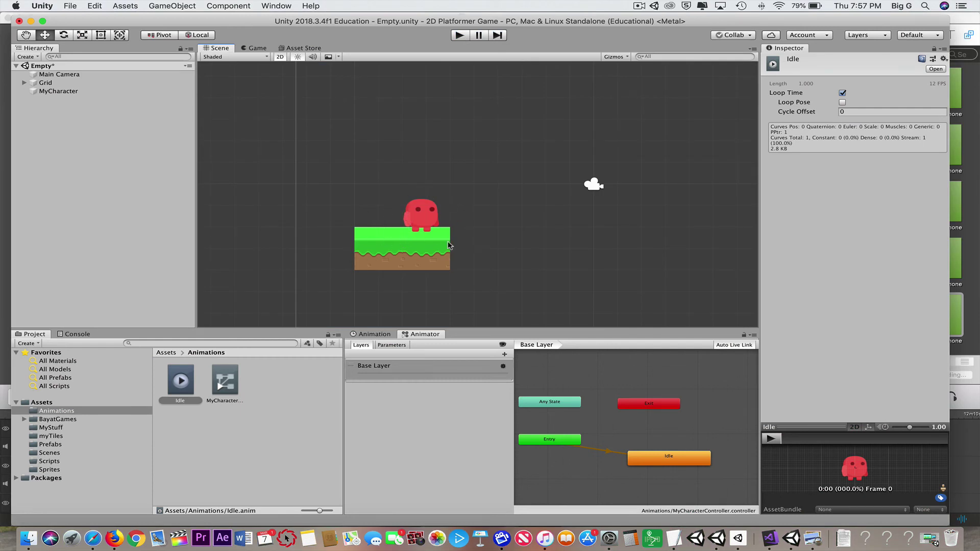
Open the Run folder under BayatGames, Free Platform Game Assets, Character Animation.
{"action": "left_click", "coordinate": [48, 419]}
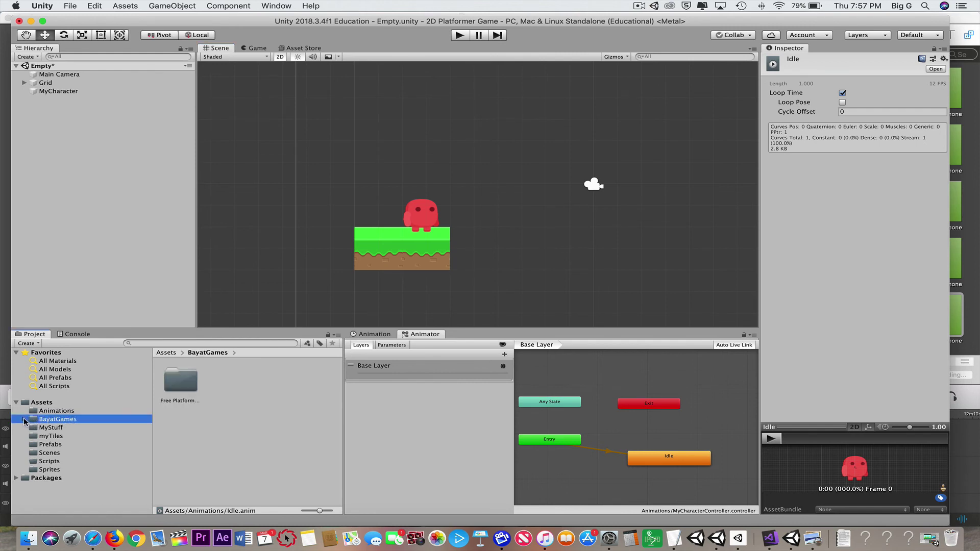
{"action": "left_click", "coordinate": [24, 419]}
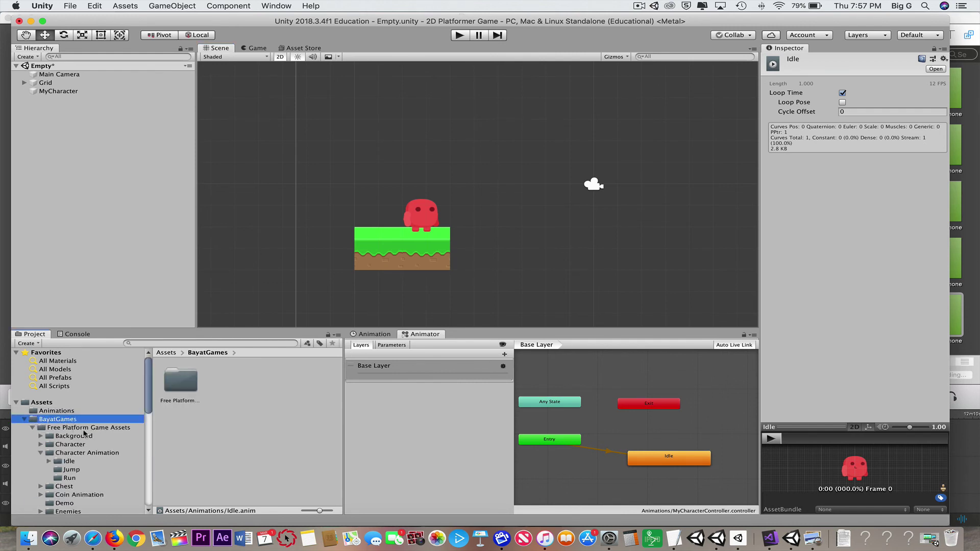
{"action": "scroll", "coordinate": [87, 433], "scroll_direction": "down", "scroll_amount": 2}
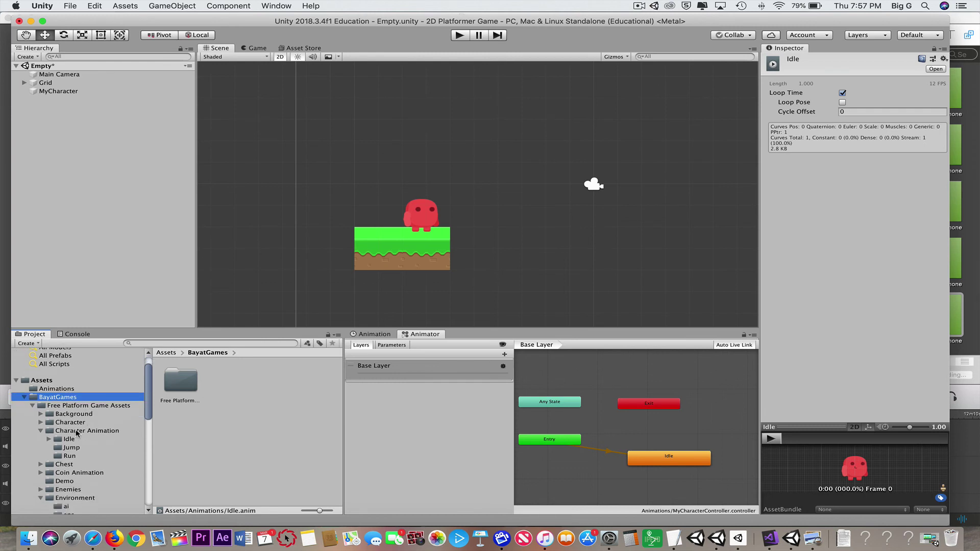
{"action": "left_click", "coordinate": [77, 431]}
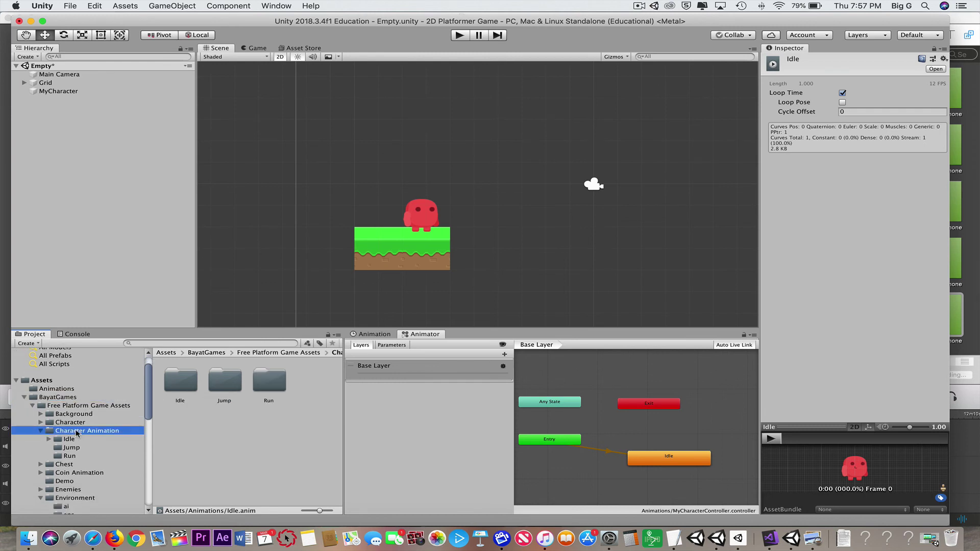
{"action": "double_click", "coordinate": [269, 380]}
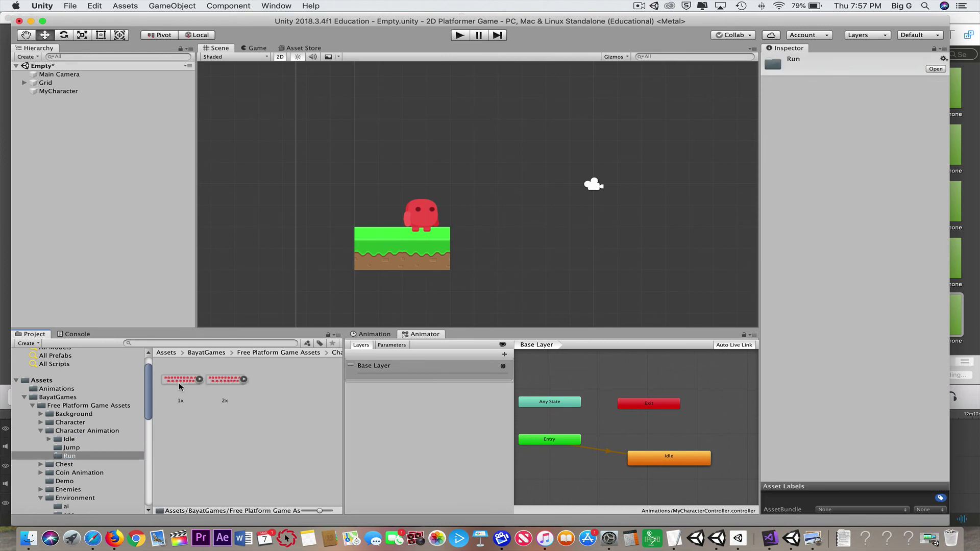
Set the 1x run sprite sheet's Pixels Per Unit to 48 and rename the sheet Walk.
{"action": "left_click", "coordinate": [179, 379]}
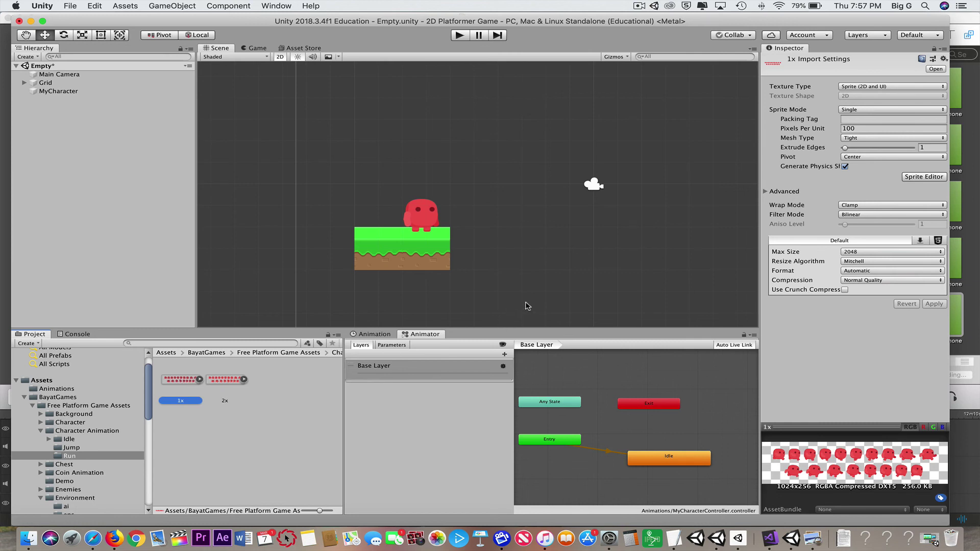
{"action": "left_click", "coordinate": [826, 129]}
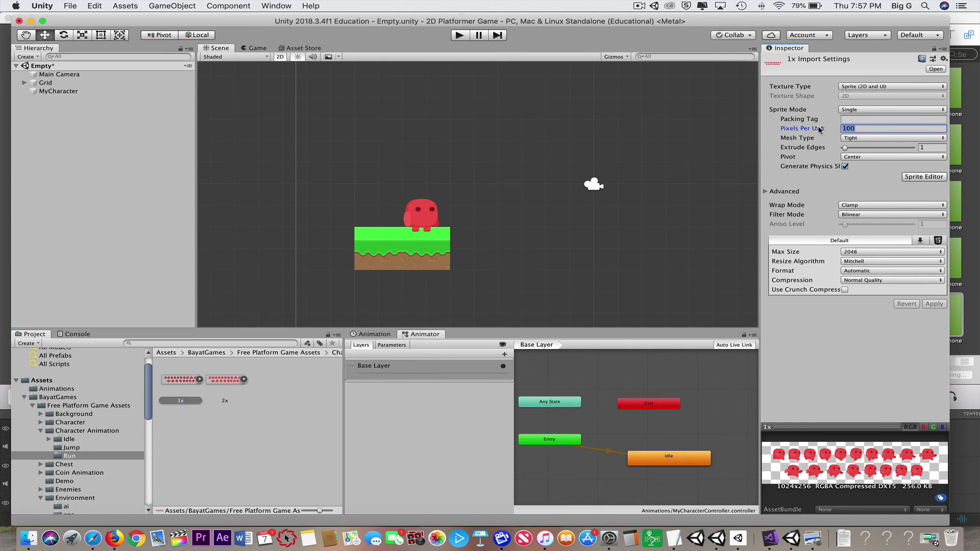
{"action": "type", "text": "48"}
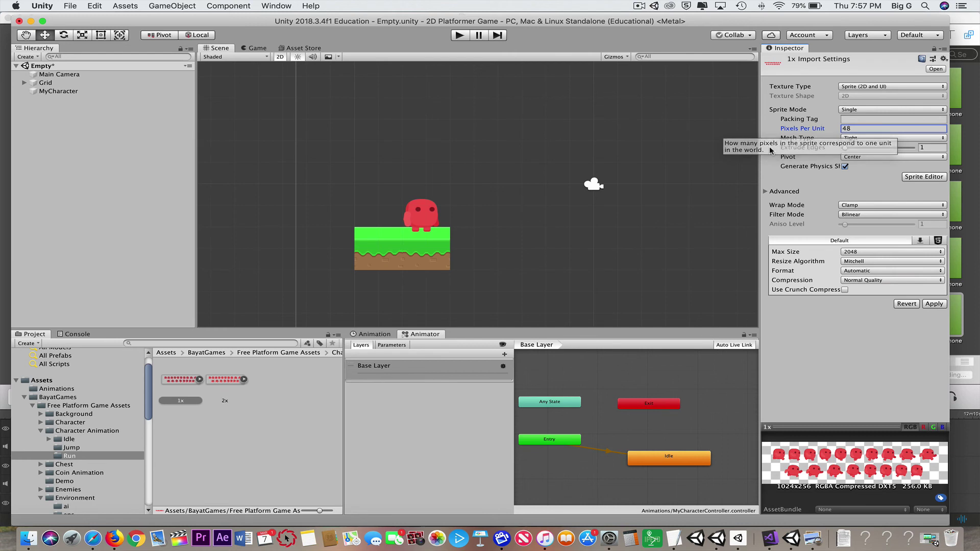
{"action": "right_click", "coordinate": [178, 402]}
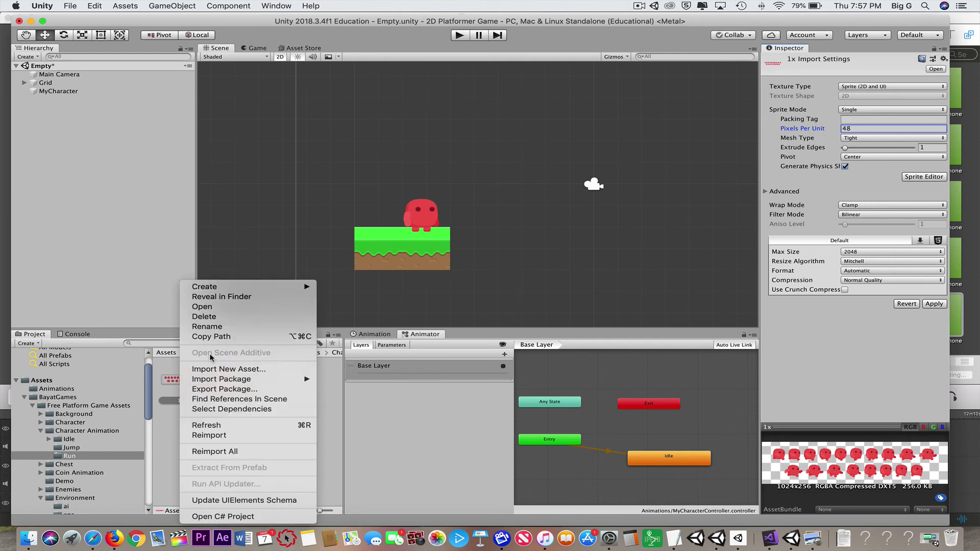
{"action": "left_click", "coordinate": [222, 326]}
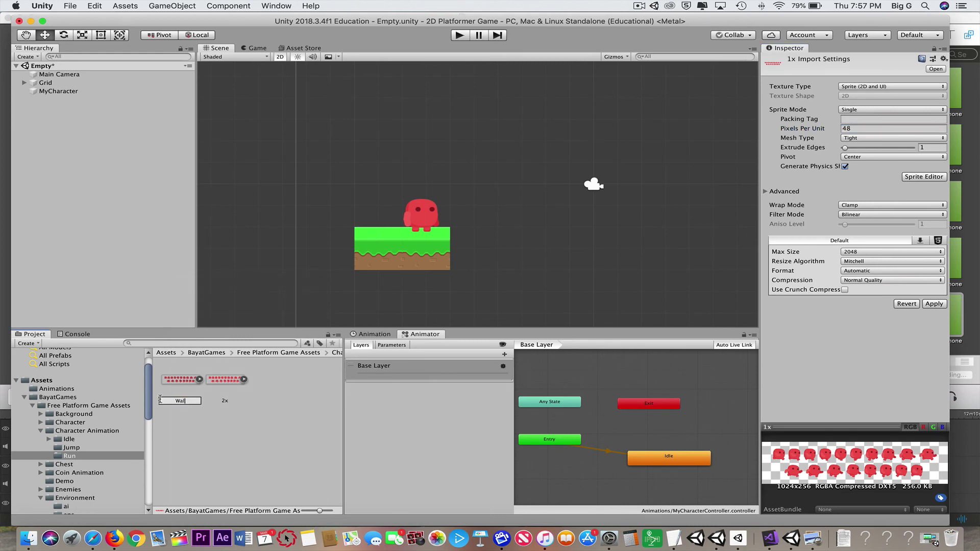
{"action": "key", "text": "Return"}
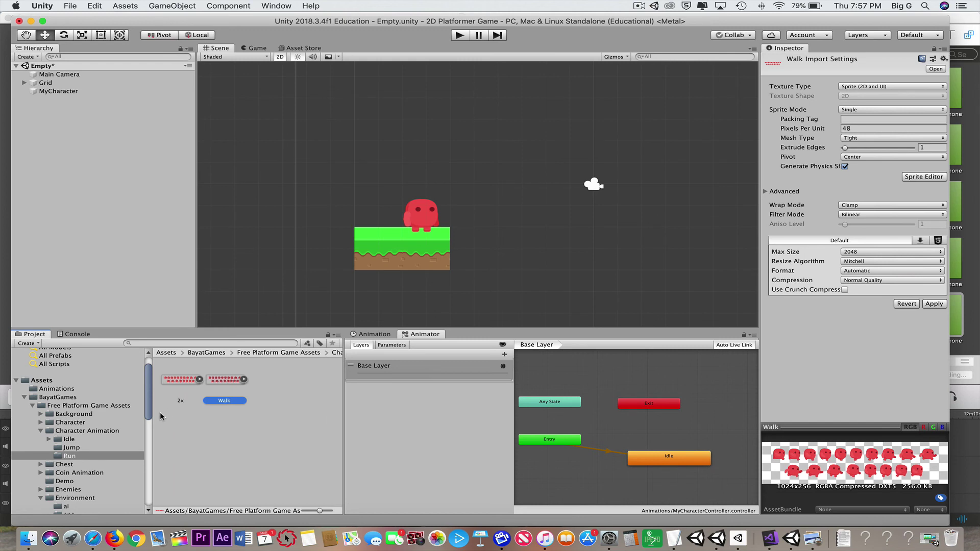
Move the Walk sprite sheet into the Sprites folder under Assets, then open that folder and collapse the Idle Sprite sheet.
{"action": "left_click", "coordinate": [24, 398]}
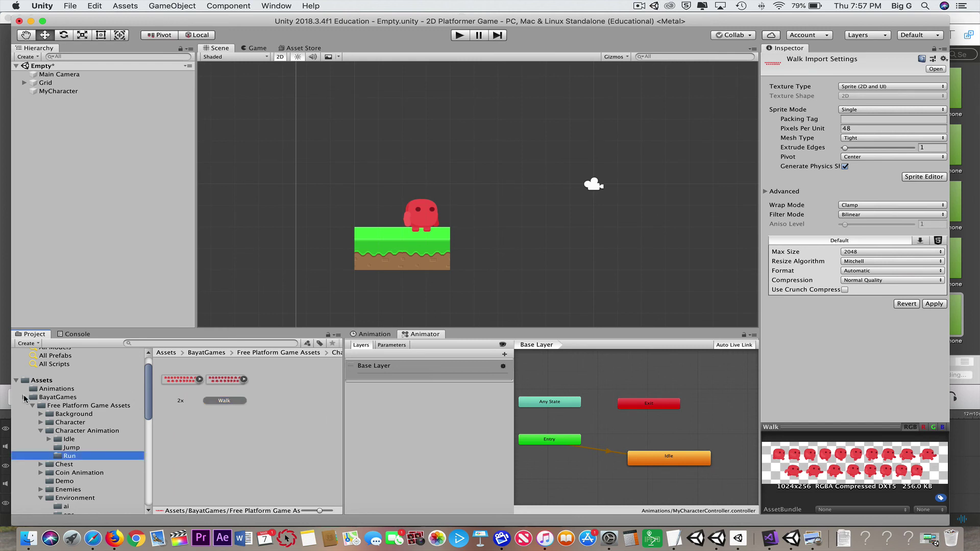
{"action": "left_click", "coordinate": [24, 399]}
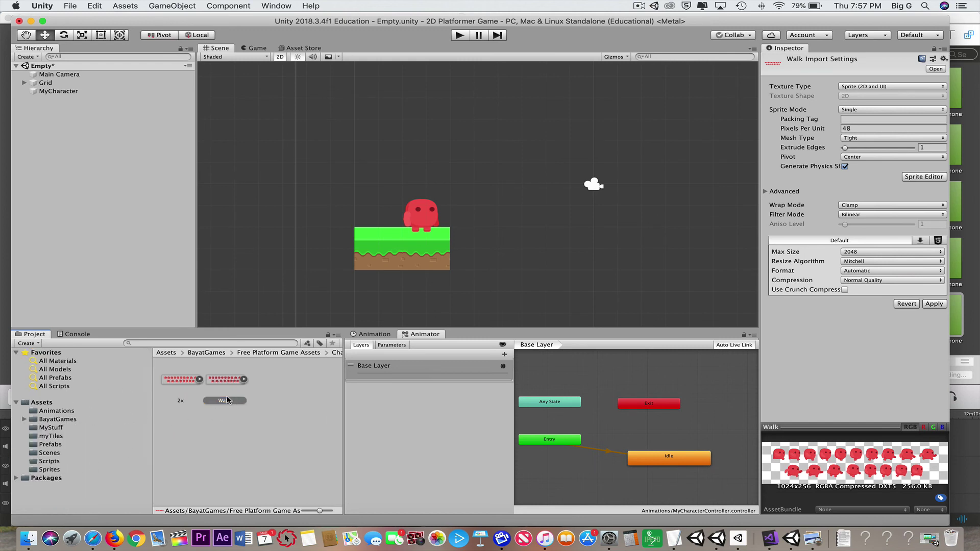
{"action": "left_click_drag", "start_coordinate": [227, 400], "coordinate": [46, 473]}
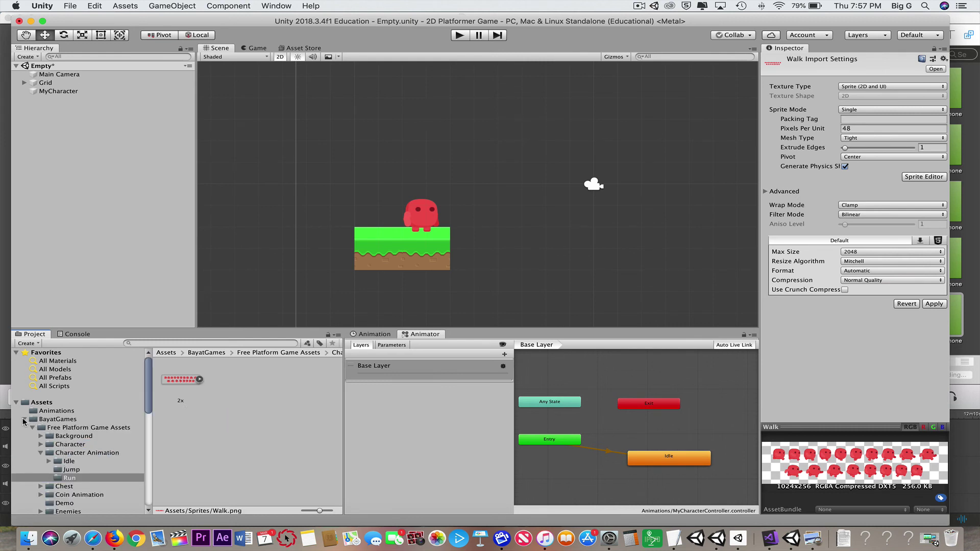
{"action": "left_click", "coordinate": [23, 419]}
{"action": "left_click", "coordinate": [55, 470]}
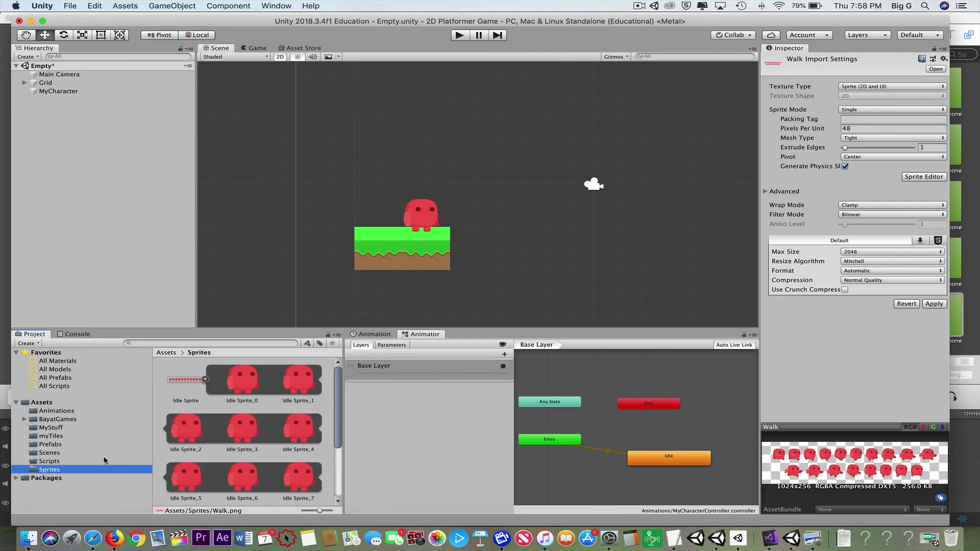
{"action": "left_click", "coordinate": [205, 378]}
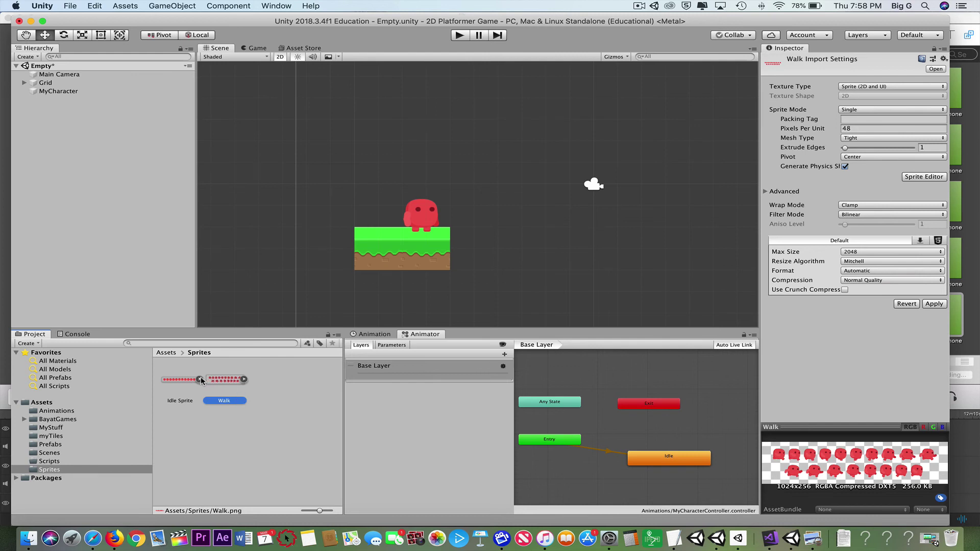
Set the Walk sheet's Sprite Mode to Multiple and apply the import settings.
{"action": "left_click", "coordinate": [244, 379]}
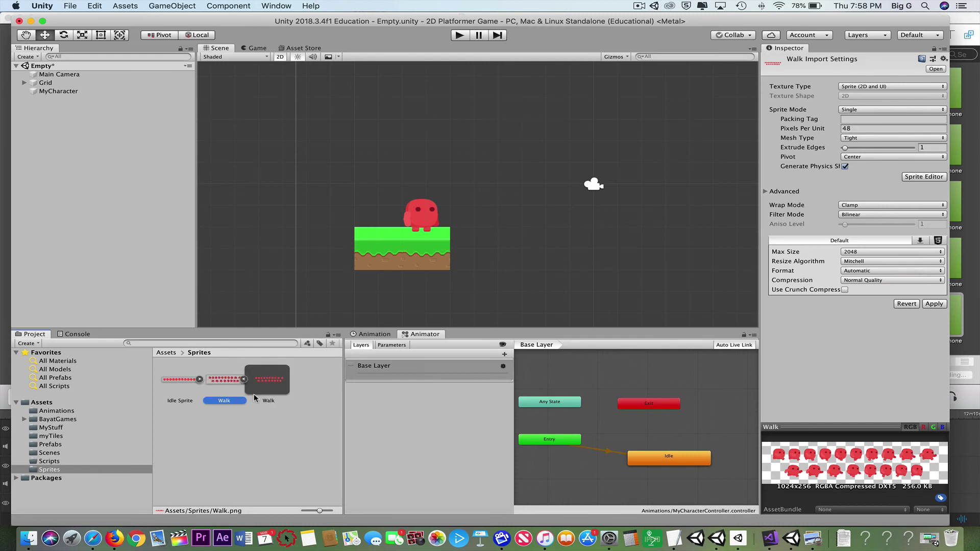
{"action": "left_click", "coordinate": [244, 380]}
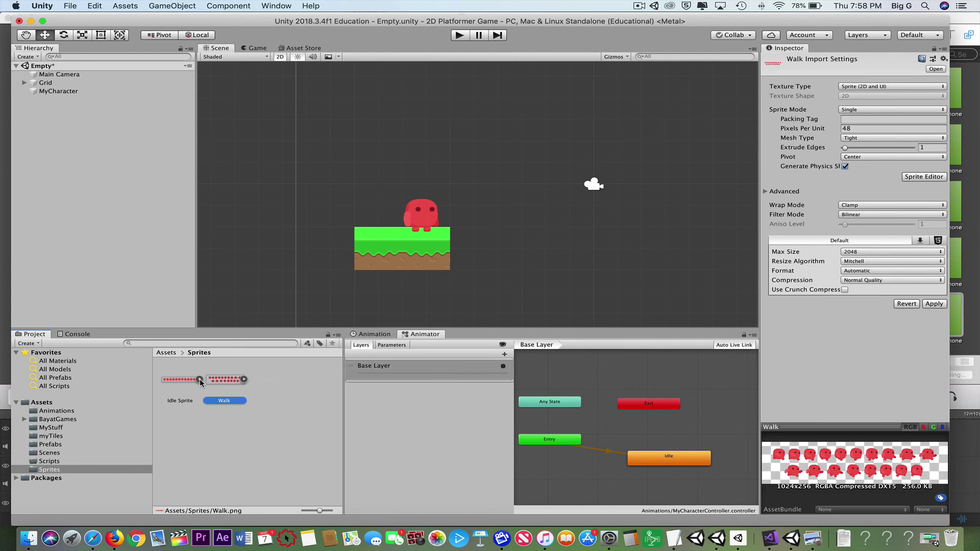
{"action": "left_click", "coordinate": [199, 379]}
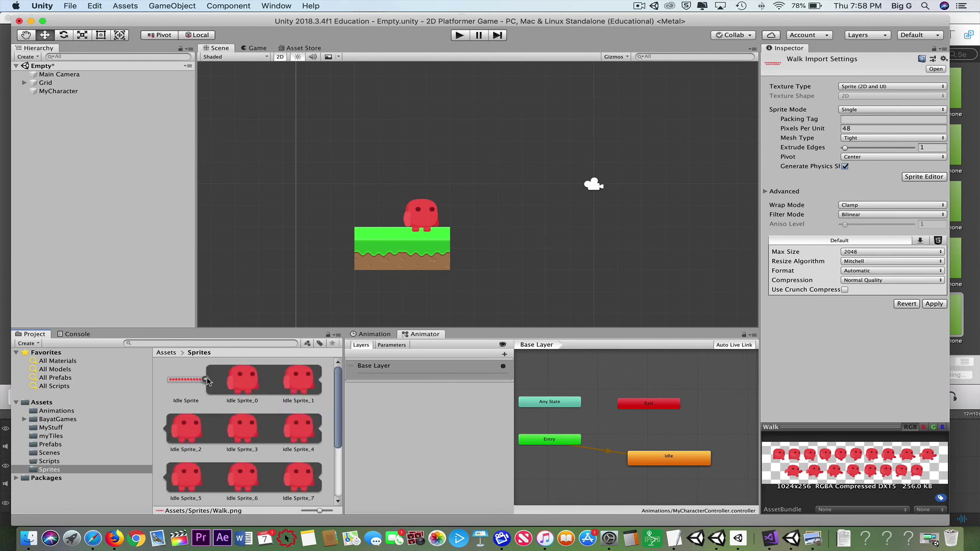
{"action": "left_click", "coordinate": [206, 380]}
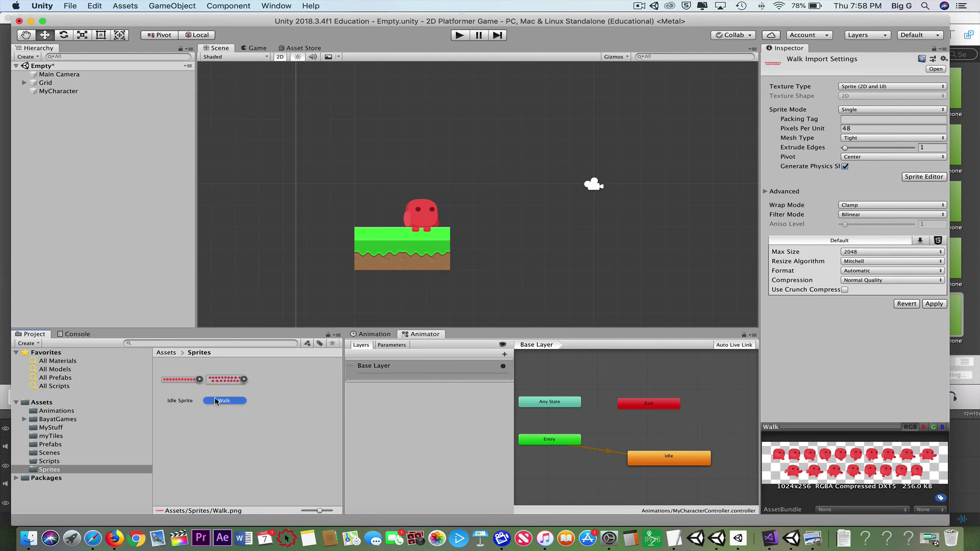
{"action": "left_click", "coordinate": [867, 110]}
{"action": "left_click", "coordinate": [872, 119]}
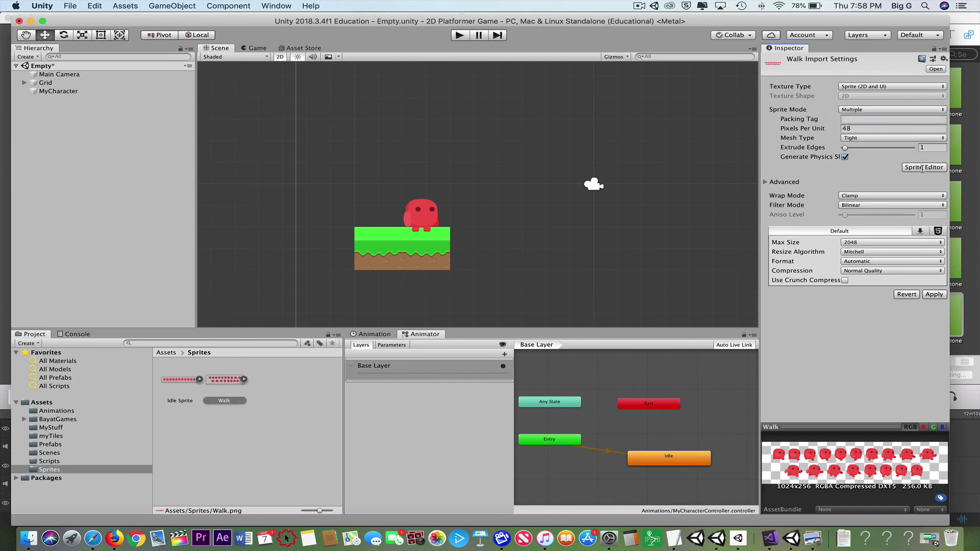
{"action": "left_click", "coordinate": [933, 295]}
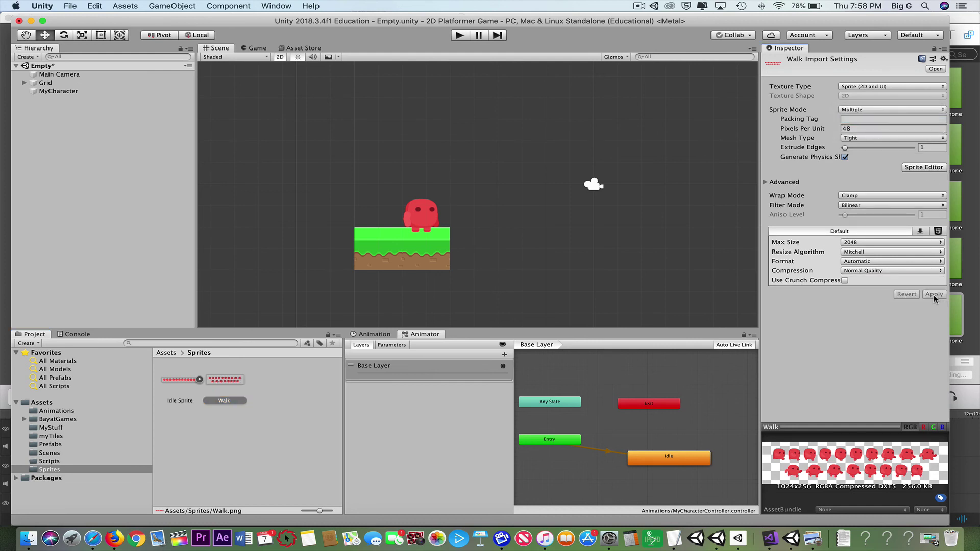
Slice the Walk sheet in the Sprite Editor using Automatic type and Center pivot, check several slices, and apply the result.
{"action": "left_click", "coordinate": [920, 167]}
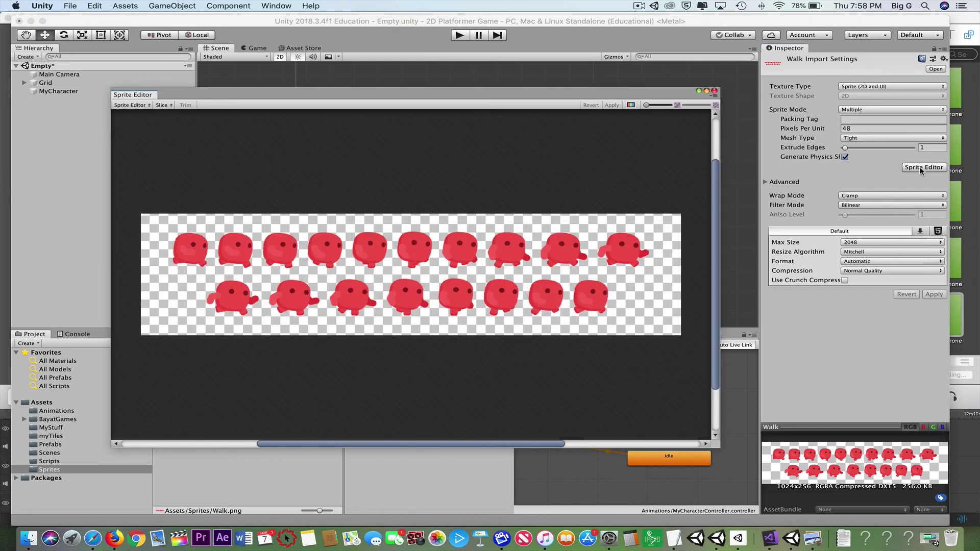
{"action": "left_click", "coordinate": [160, 105]}
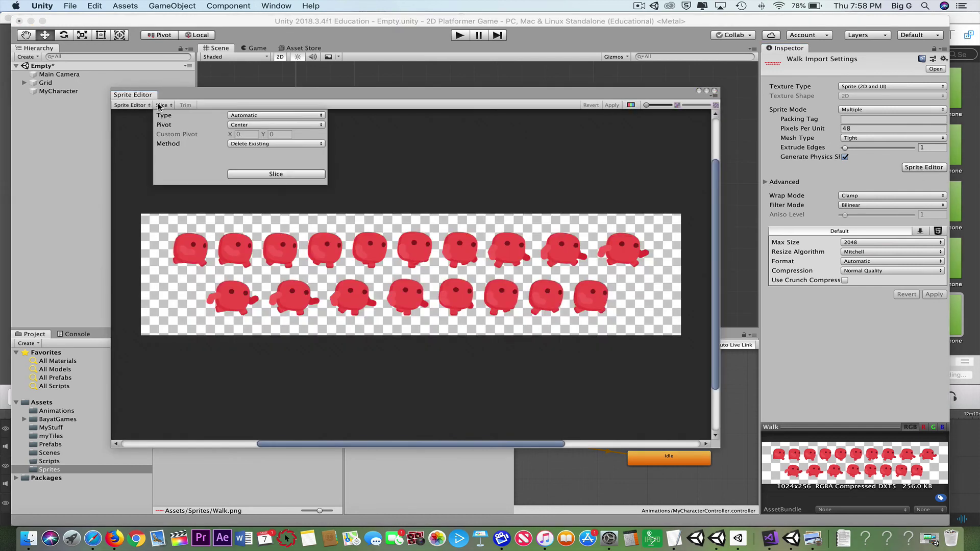
{"action": "left_click", "coordinate": [276, 174]}
{"action": "left_click", "coordinate": [200, 250]}
{"action": "left_click", "coordinate": [240, 251]}
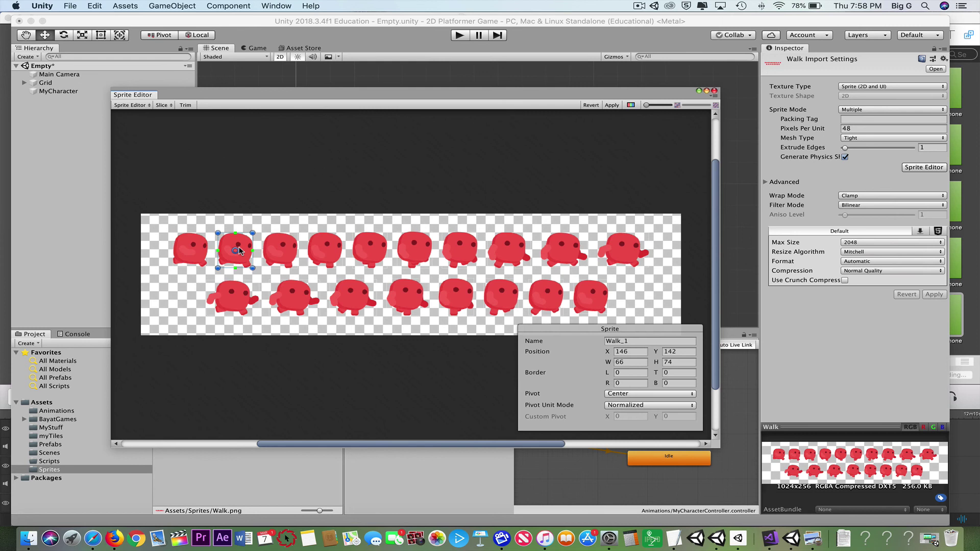
{"action": "left_click", "coordinate": [291, 297]}
{"action": "left_click", "coordinate": [597, 300]}
{"action": "left_click", "coordinate": [623, 255]}
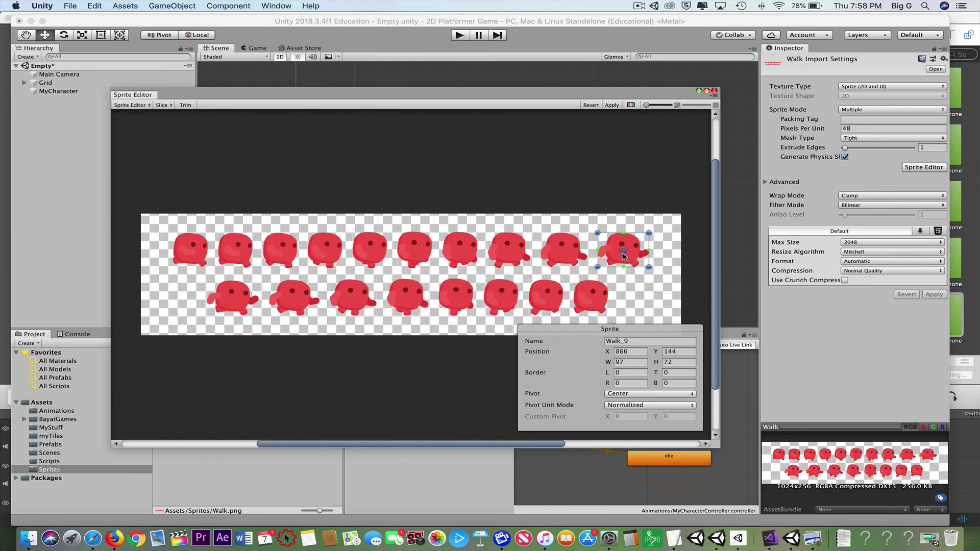
{"action": "left_click", "coordinate": [611, 106]}
{"action": "left_click", "coordinate": [713, 91]}
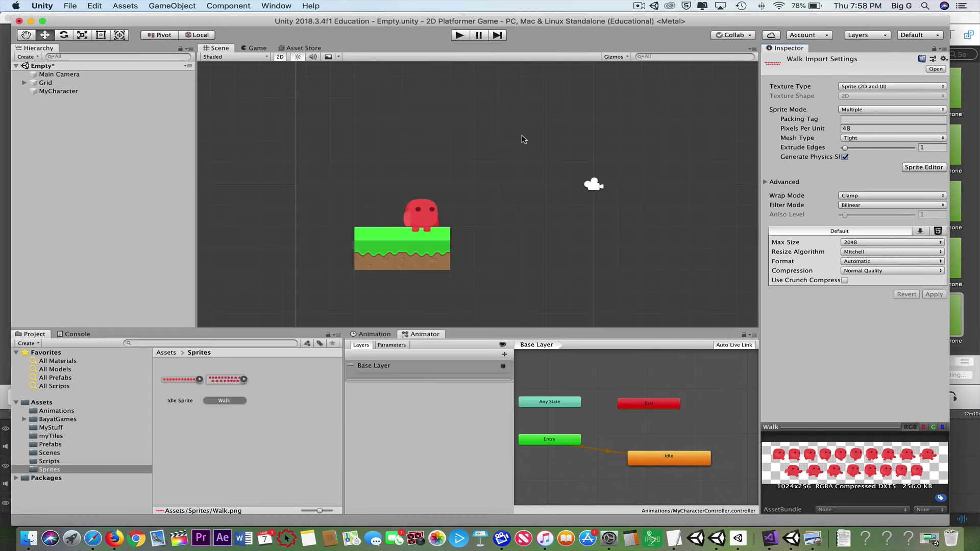
Create an animation clip named Walk from all the sliced sprites, Walk_0 through Walk_17.
{"action": "left_click", "coordinate": [244, 379]}
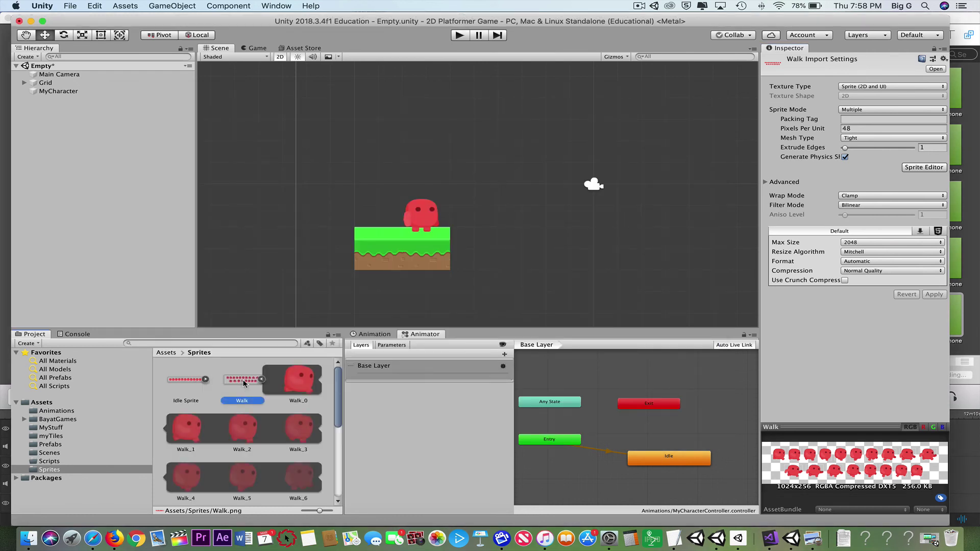
{"action": "left_click", "coordinate": [289, 383]}
{"action": "scroll", "coordinate": [279, 391], "scroll_direction": "down", "scroll_amount": 3}
{"action": "scroll", "coordinate": [280, 391], "scroll_direction": "up", "scroll_amount": 3}
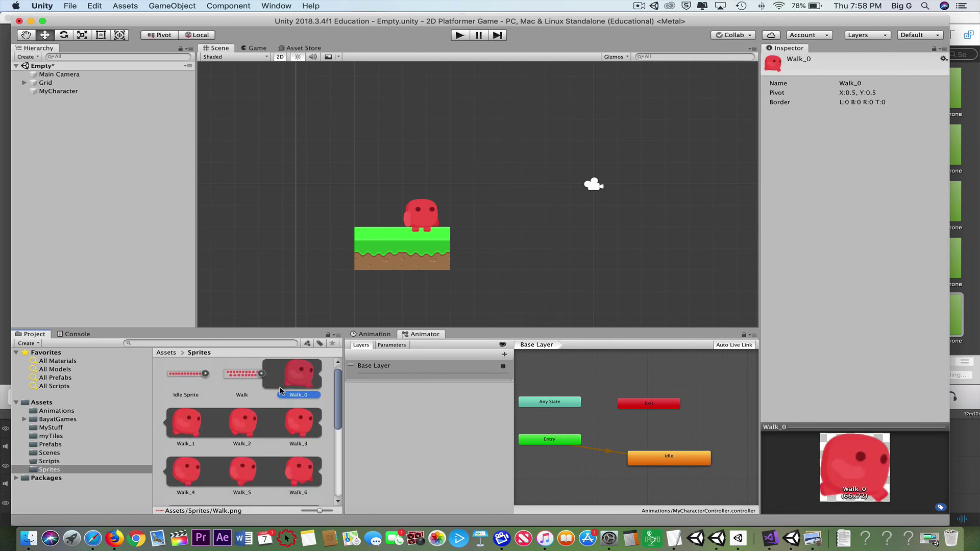
{"action": "scroll", "coordinate": [279, 391], "scroll_direction": "down", "scroll_amount": 5}
{"action": "scroll", "coordinate": [280, 391], "scroll_direction": "up", "scroll_amount": 5}
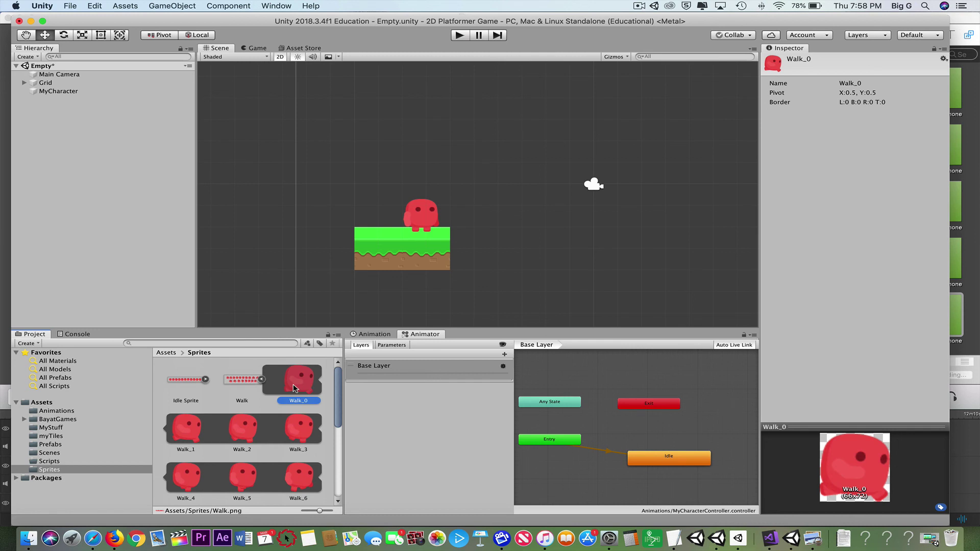
{"action": "scroll", "coordinate": [293, 384], "scroll_direction": "down", "scroll_amount": 2}
{"action": "scroll", "coordinate": [293, 383], "scroll_direction": "up", "scroll_amount": 2}
{"action": "scroll", "coordinate": [295, 380], "scroll_direction": "down", "scroll_amount": 8}
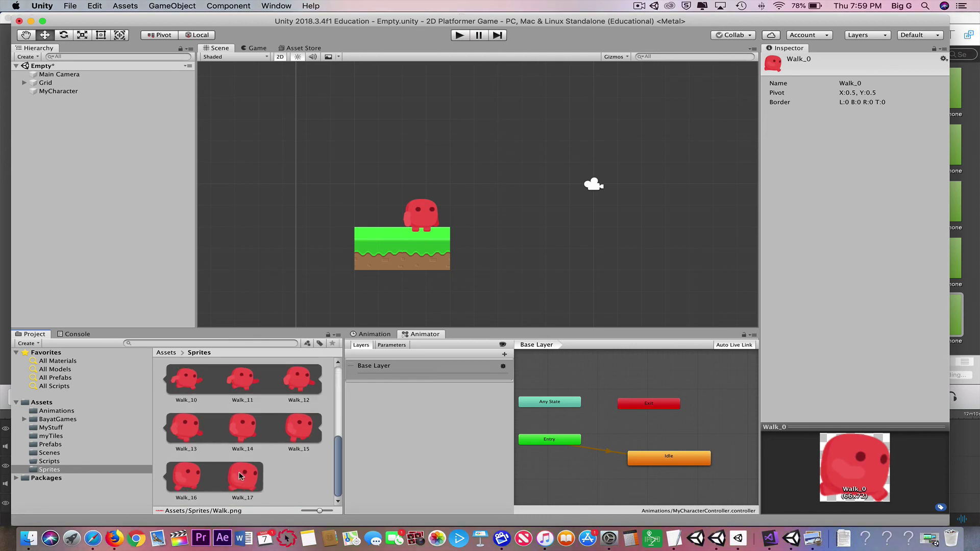
{"action": "left_click", "coordinate": [241, 476], "text": "shift"}
{"action": "scroll", "coordinate": [270, 475], "scroll_direction": "up", "scroll_amount": 8}
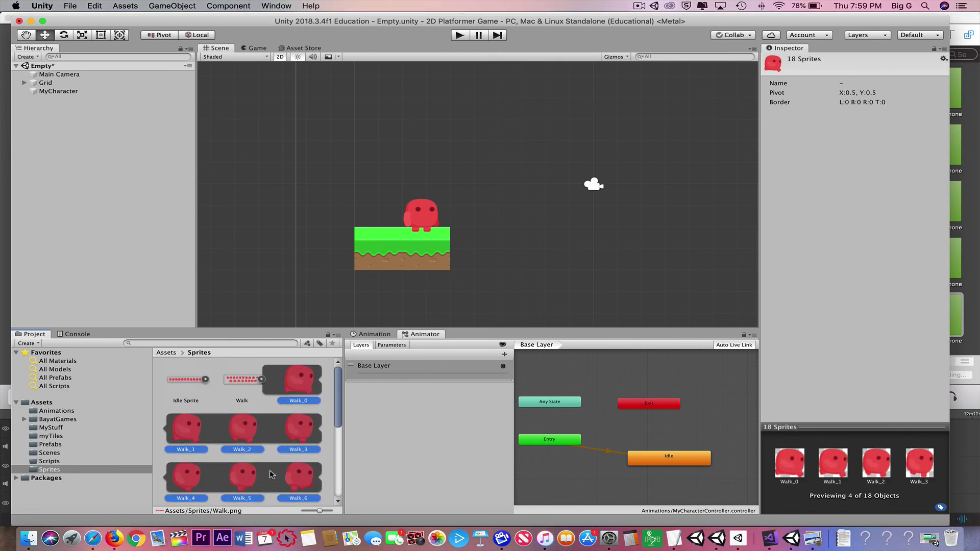
{"action": "right_click", "coordinate": [298, 376]}
{"action": "mouse_move", "coordinate": [336, 287]}
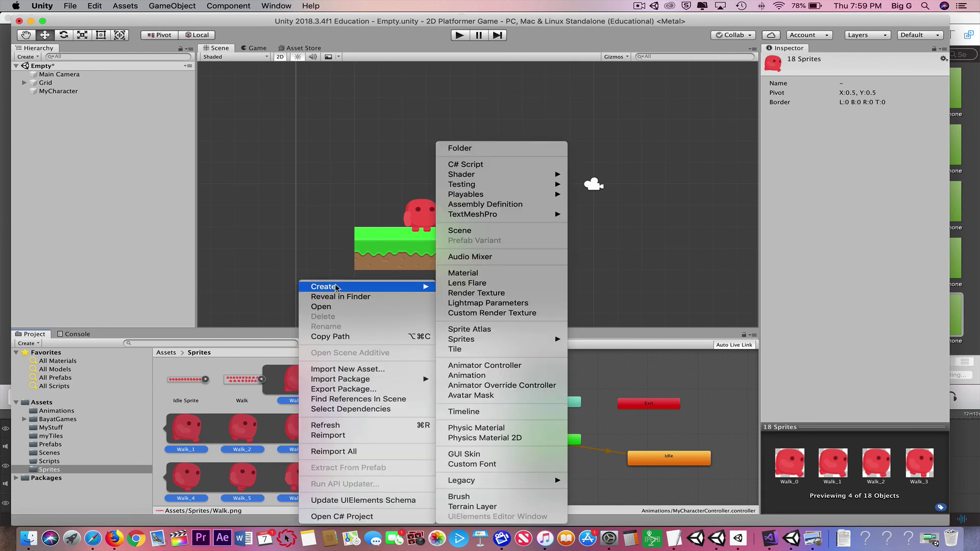
{"action": "left_click", "coordinate": [475, 377]}
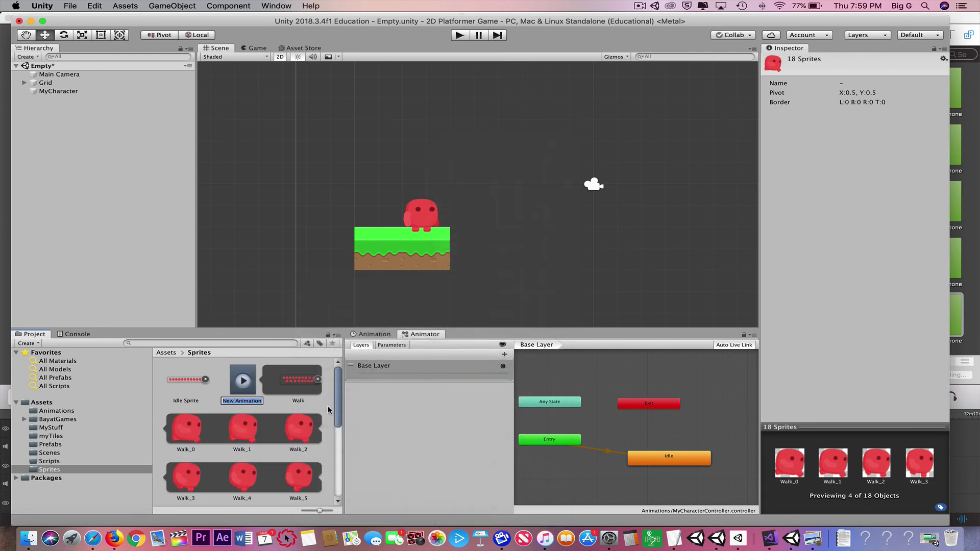
{"action": "type", "text": "W"}
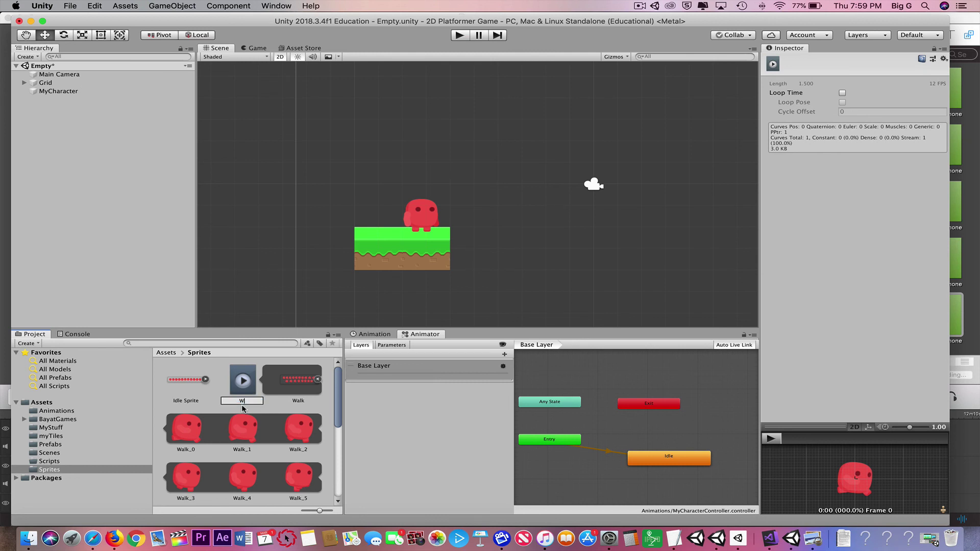
{"action": "type", "text": "alk"}
{"action": "key", "text": "Return"}
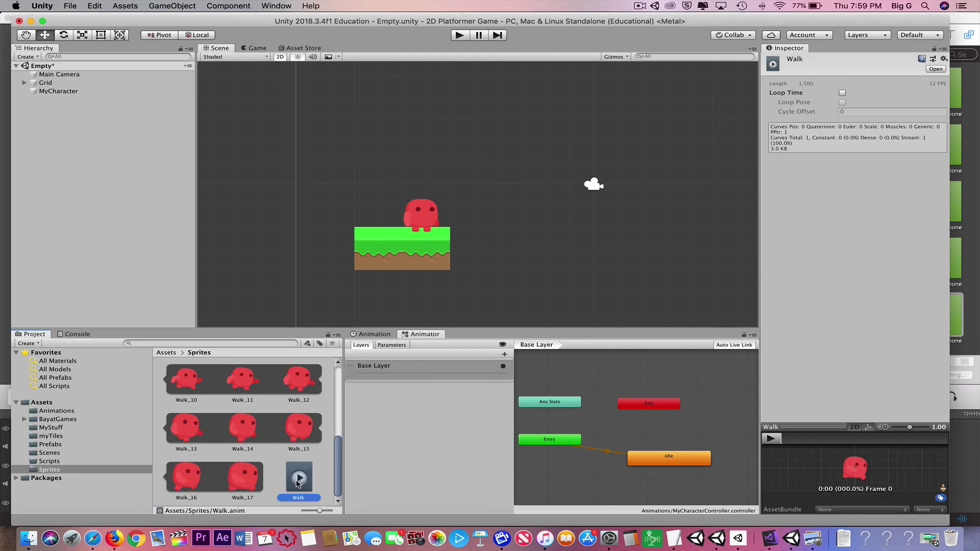
Move the Walk animation clip into the Animations folder, collapse the Walk sheet, and open the Animations folder.
{"action": "left_click_drag", "start_coordinate": [292, 483], "coordinate": [56, 412]}
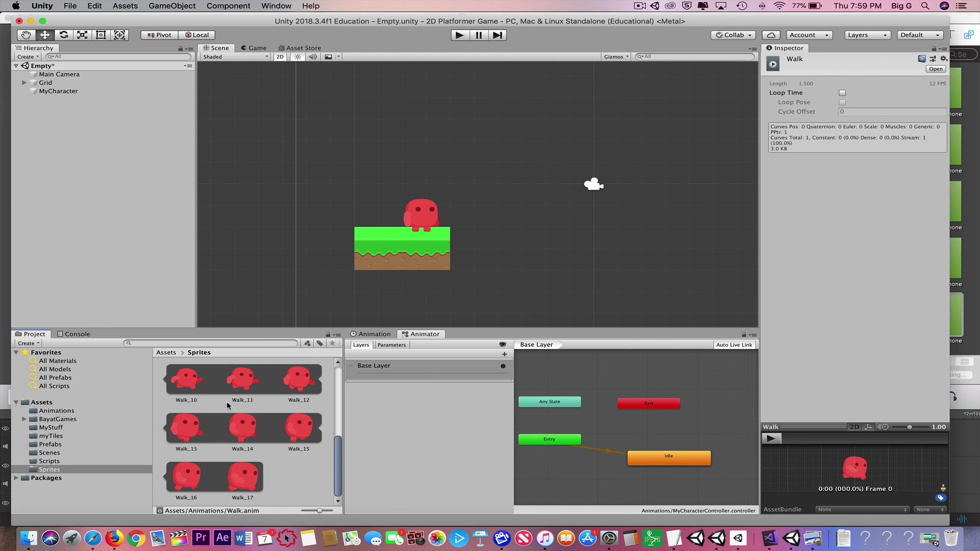
{"action": "scroll", "coordinate": [230, 406], "scroll_direction": "up", "scroll_amount": 5}
{"action": "left_click", "coordinate": [261, 380]}
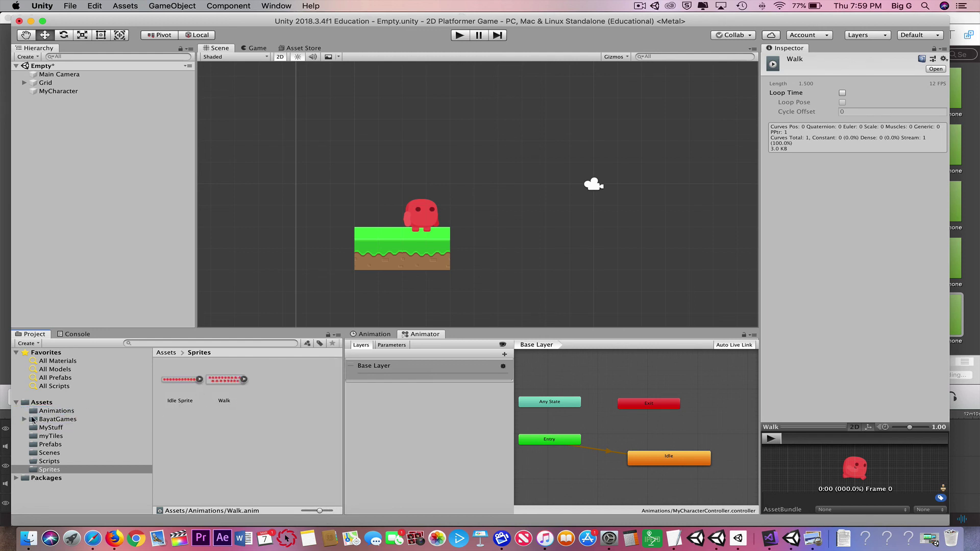
{"action": "left_click", "coordinate": [53, 411]}
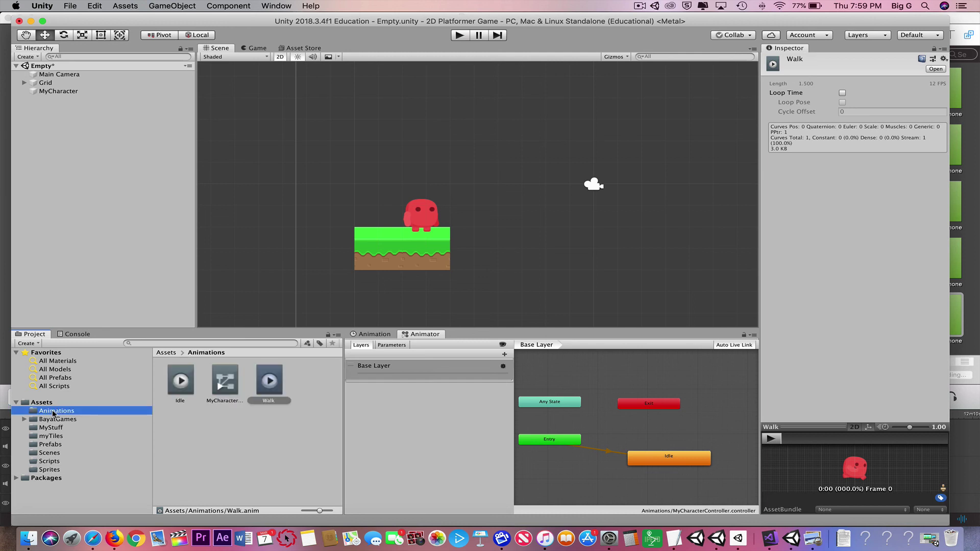
Open MyCharacterController and add the Walk clip as a state above Any State in the Animator graph.
{"action": "left_click", "coordinate": [222, 380]}
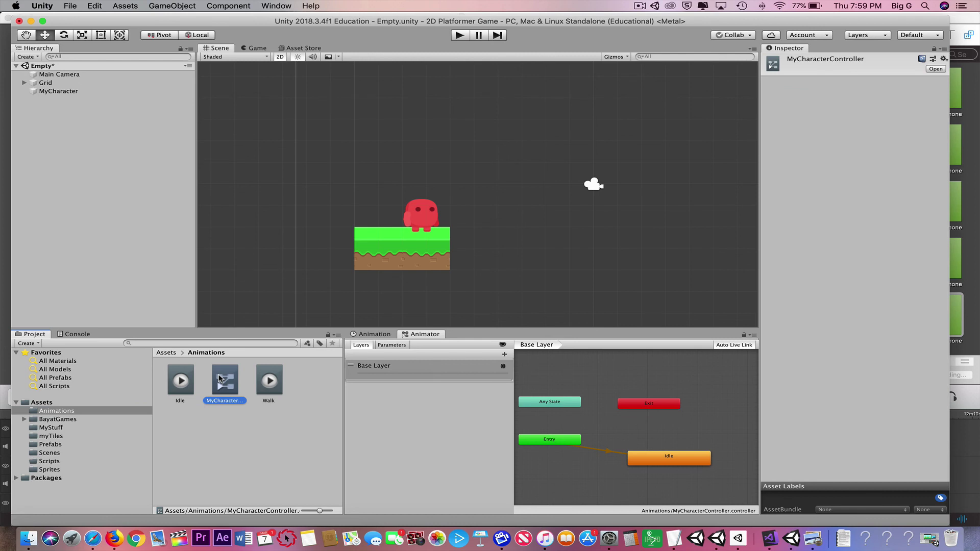
{"action": "double_click", "coordinate": [221, 379]}
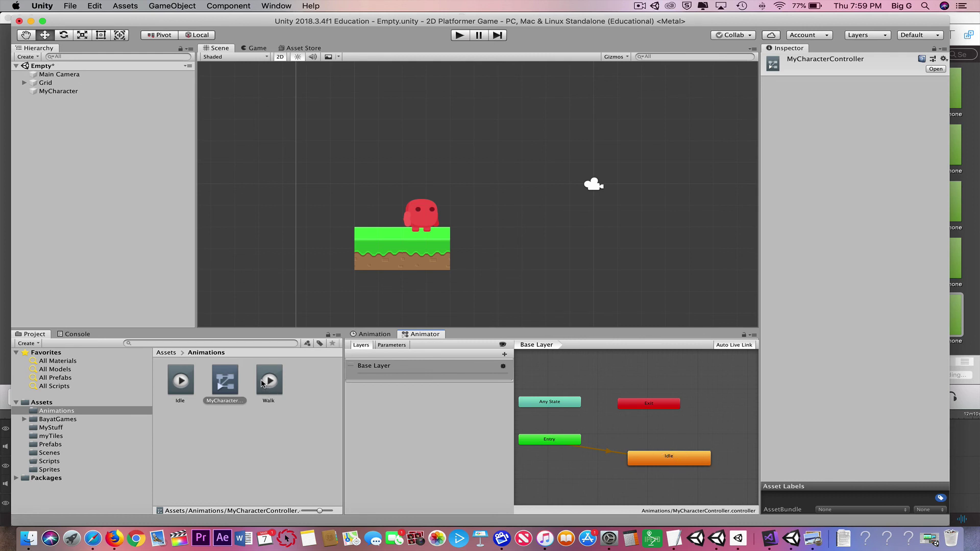
{"action": "left_click_drag", "start_coordinate": [262, 383], "coordinate": [567, 380]}
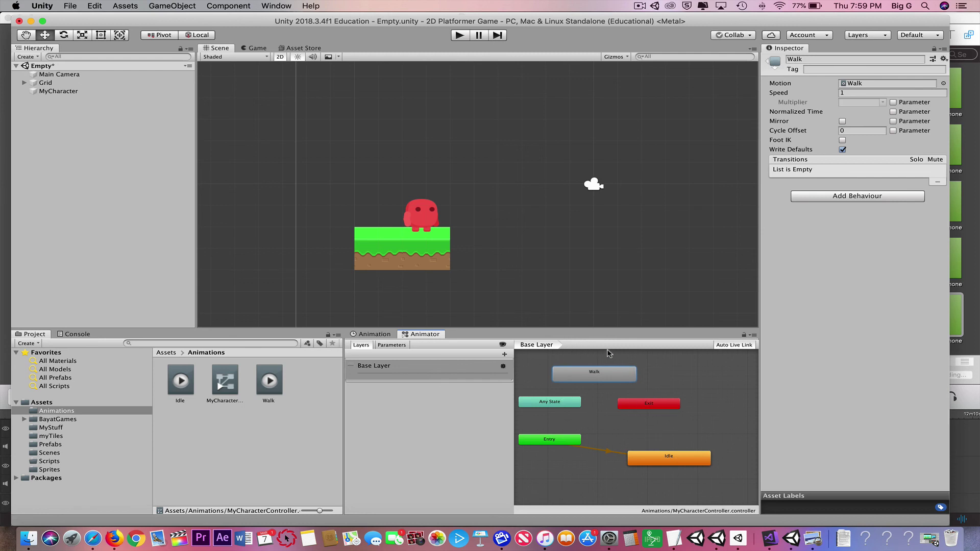
Preview the Walk animation clip in the Inspector, then stop the playback.
{"action": "left_click", "coordinate": [269, 377]}
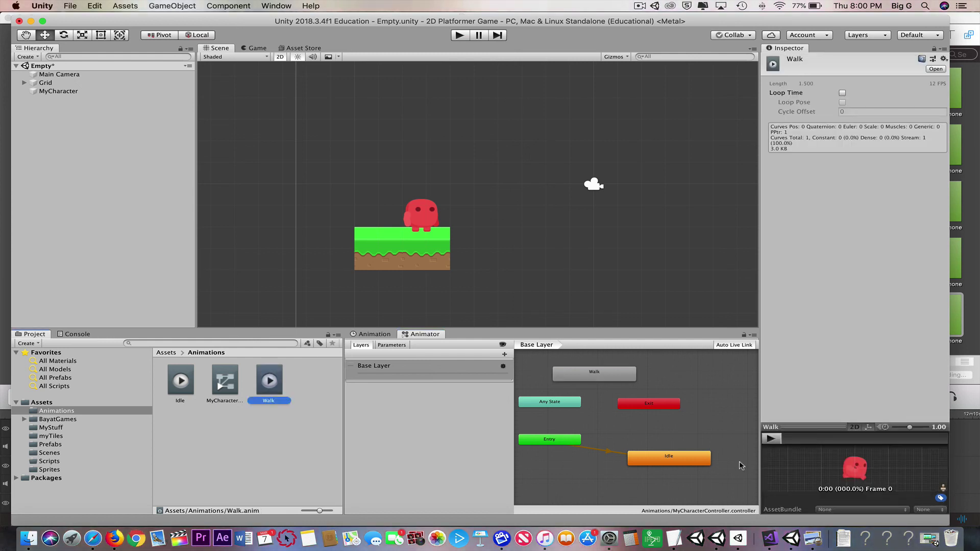
{"action": "left_click", "coordinate": [771, 439]}
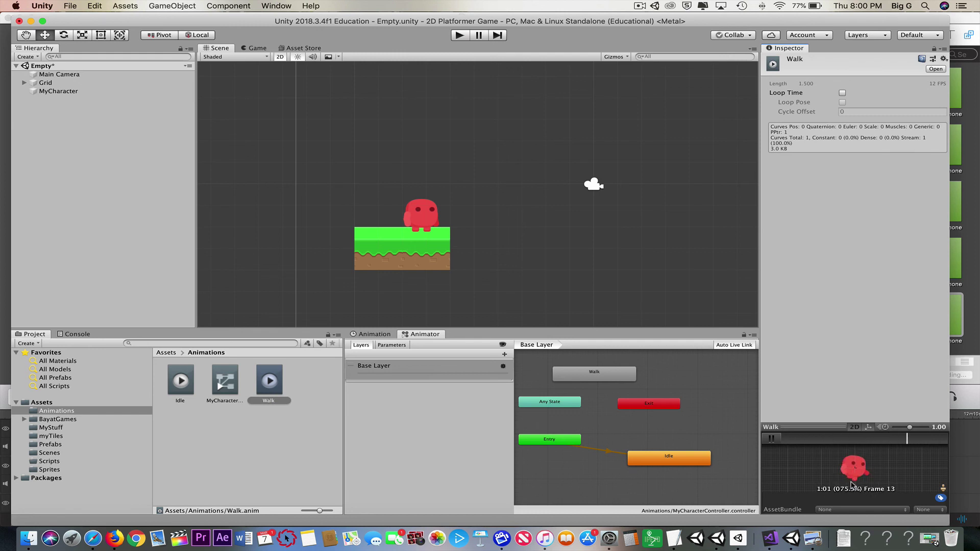
{"action": "left_click", "coordinate": [772, 441]}
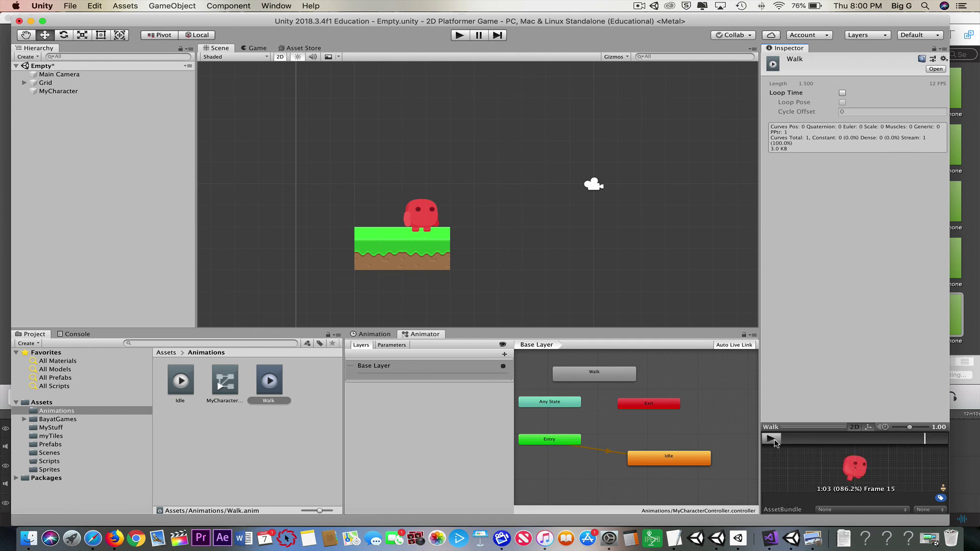